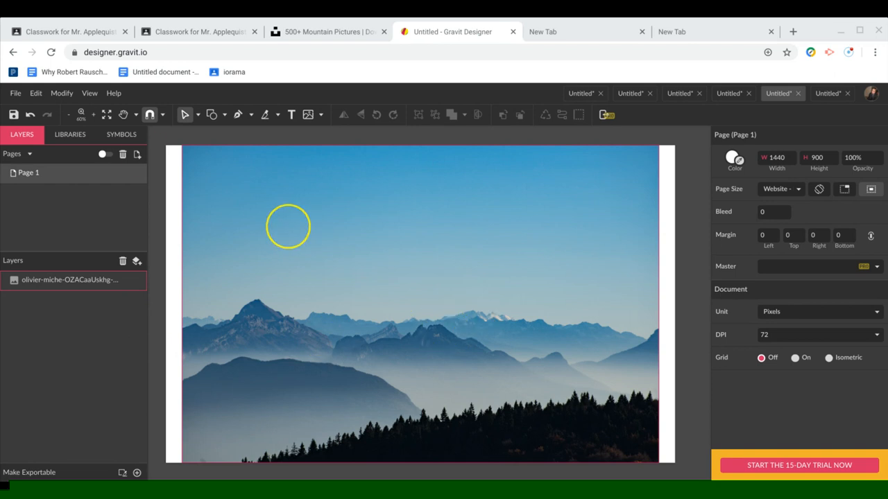
# Create a new design with the Website - Large (1440x900 px) screen size preset.
pyautogui.click(14, 94)
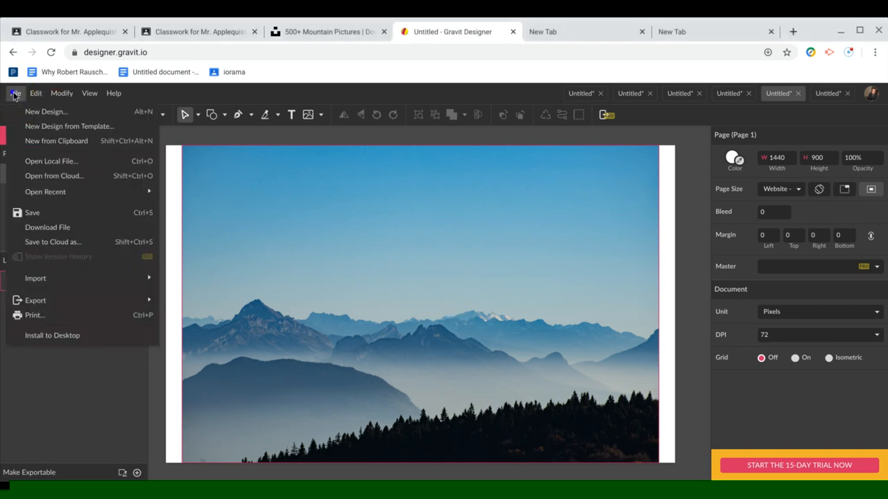
pyautogui.click(42, 113)
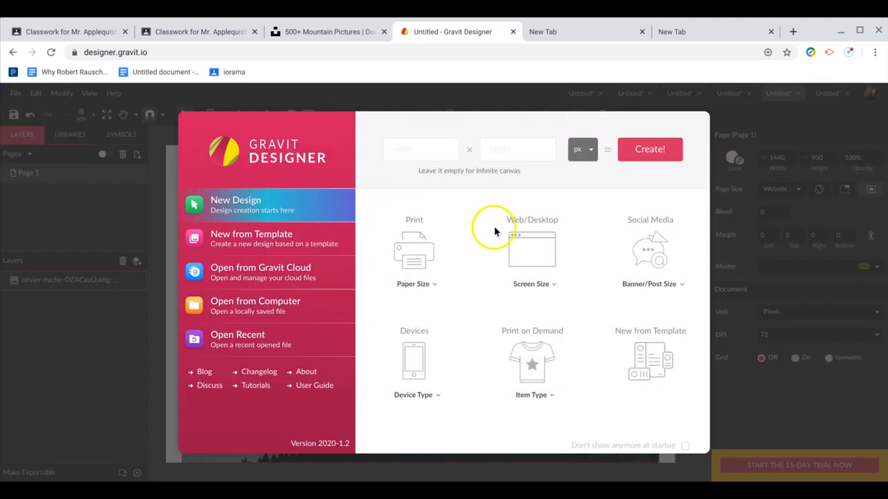
pyautogui.click(532, 249)
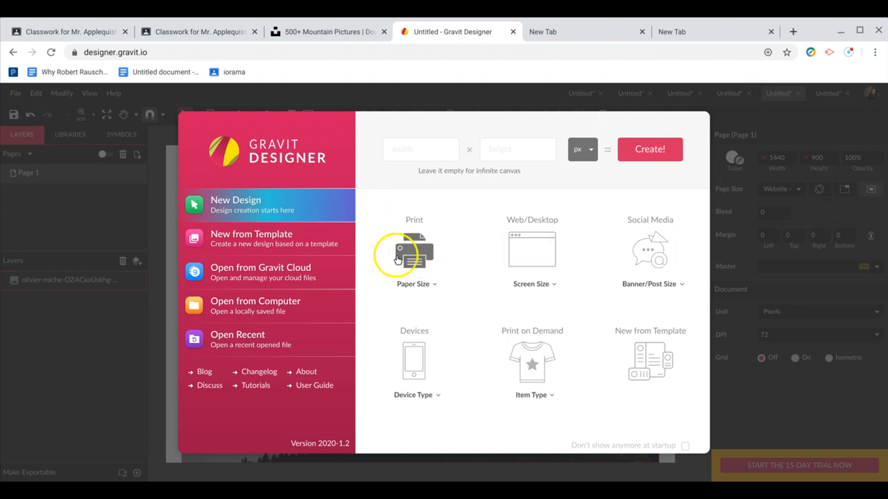
pyautogui.click(540, 257)
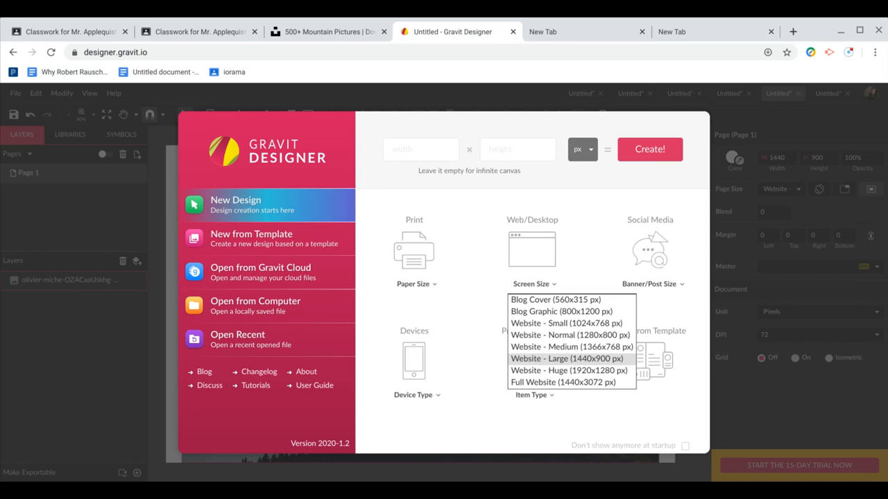
pyautogui.click(539, 358)
pyautogui.click(402, 222)
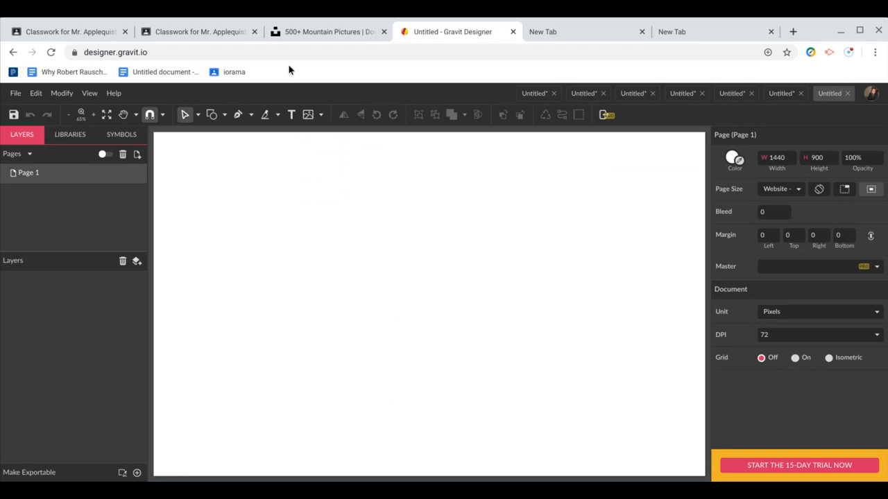
# Insert the mountain landscape photo onto the blank page.
pyautogui.click(309, 116)
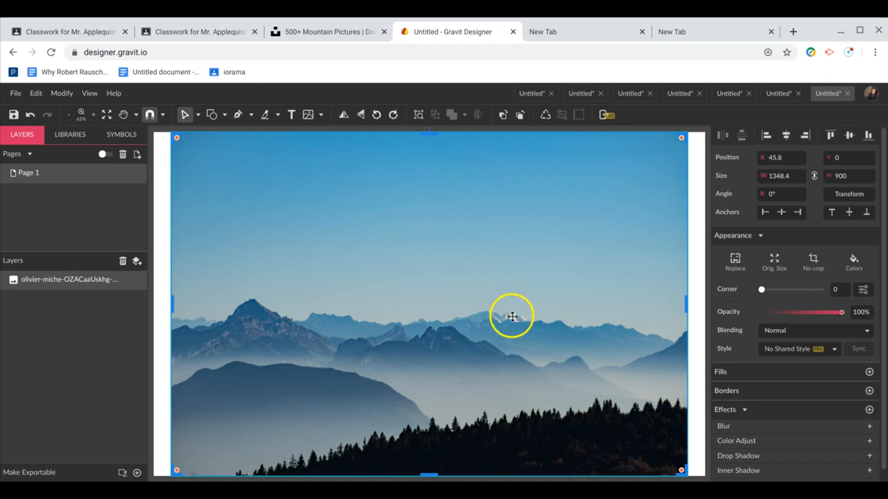
pyautogui.click(481, 317)
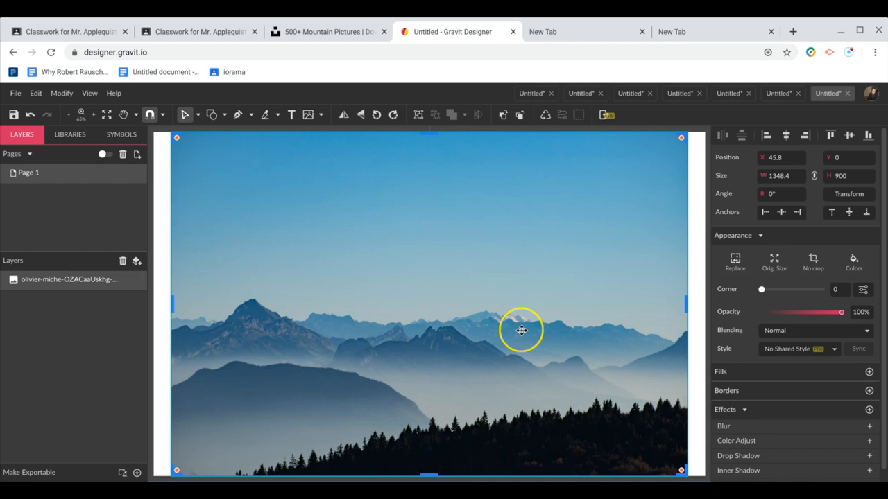
# Trace the distant snow-capped mountain's ridge with straight Pen tool segments from its left foot up to its highest peak.
pyautogui.press('p')
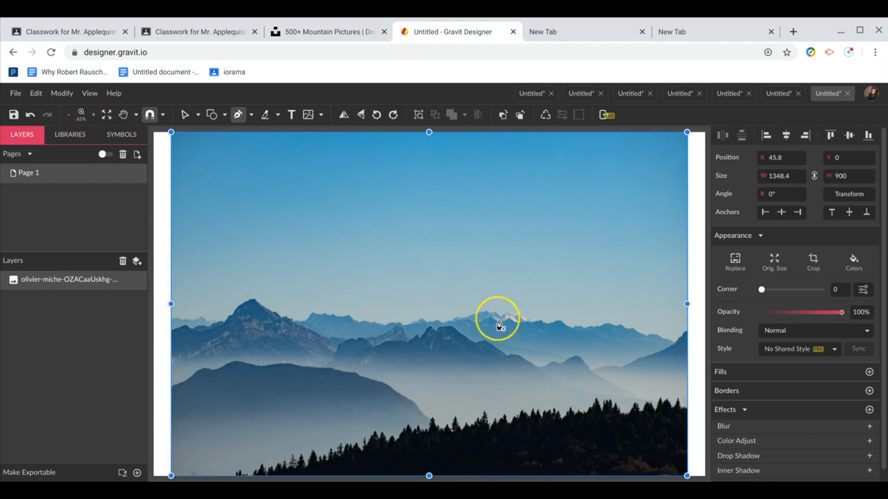
pyautogui.scroll(1, 498, 325)
pyautogui.scroll(4, 499, 325)
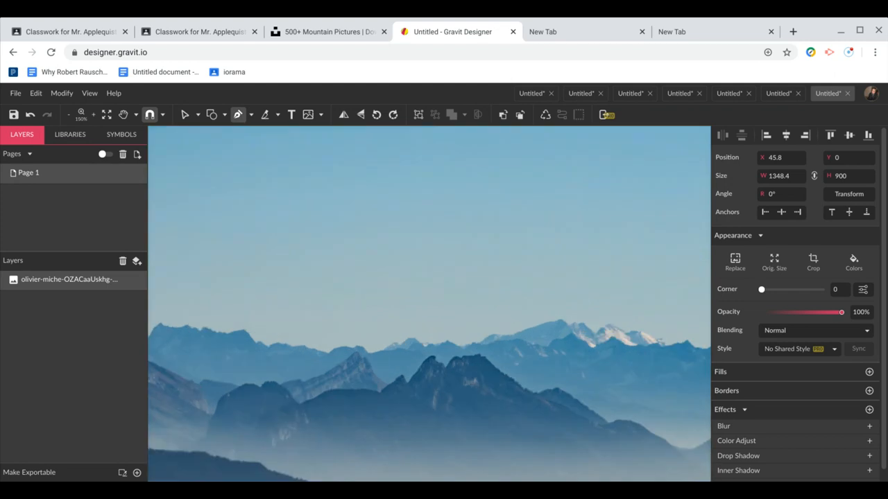
pyautogui.scroll(1, 436, 307)
pyautogui.hscroll(3, 429, 303)
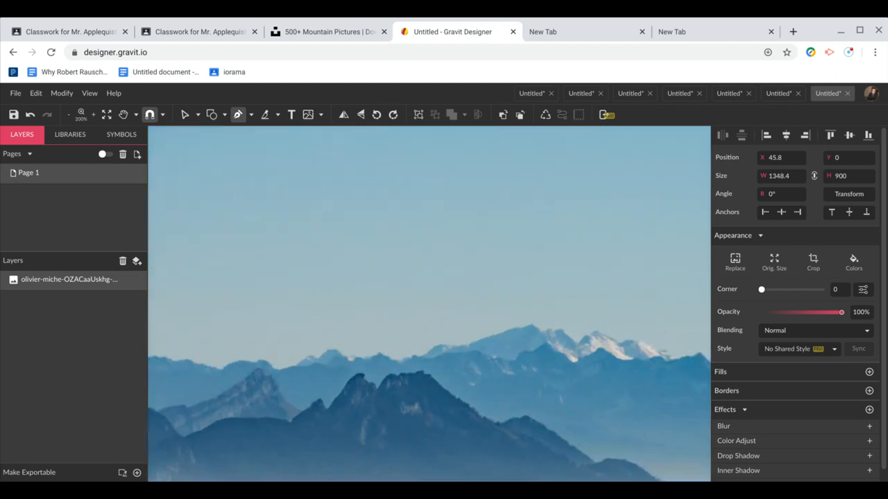
pyautogui.scroll(-1, 430, 304)
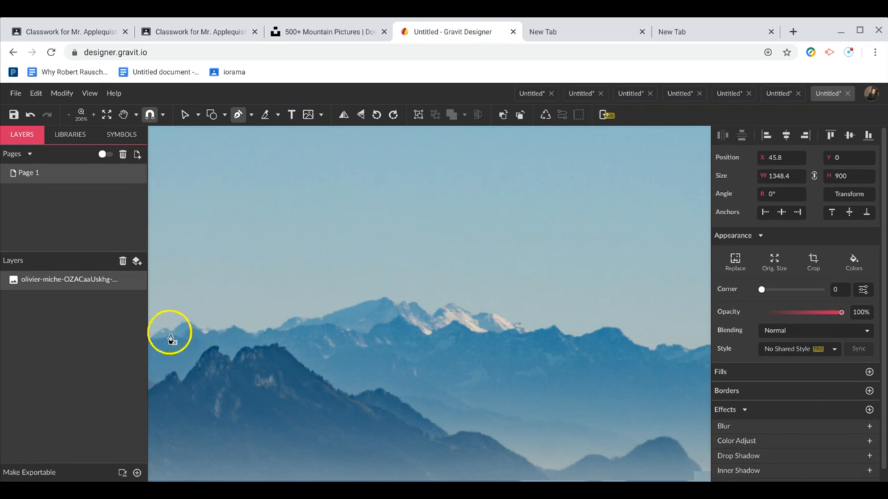
pyautogui.click(266, 336)
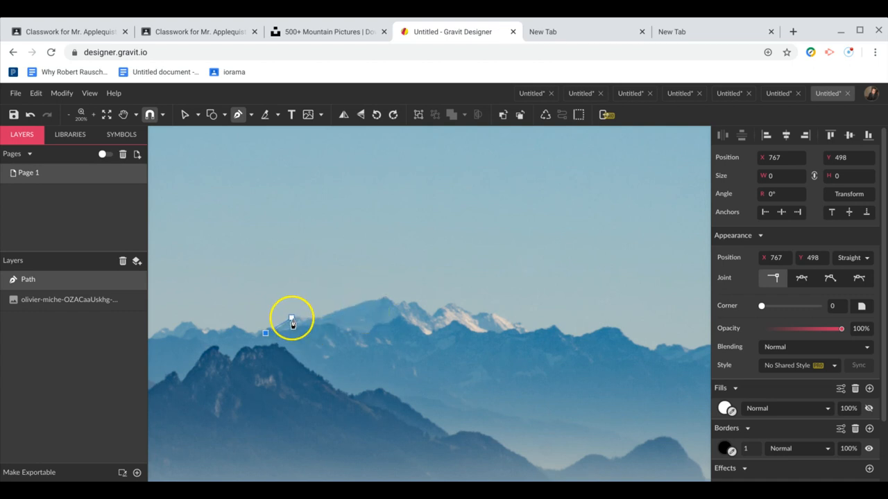
pyautogui.moveTo(291, 320); pyautogui.dragTo(315, 322)
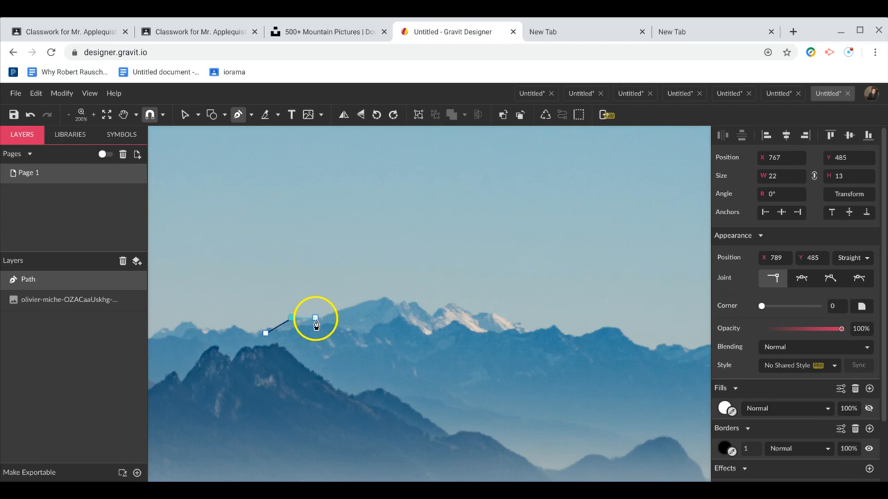
pyautogui.click(316, 318)
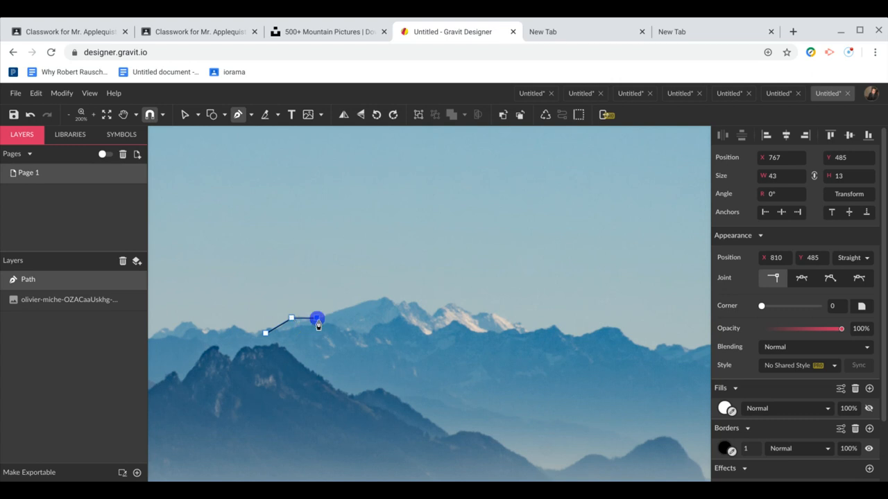
pyautogui.click(368, 302)
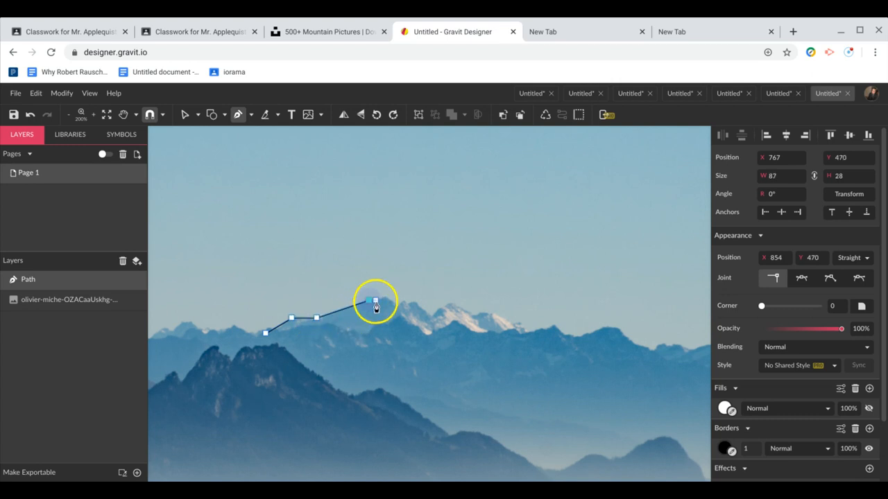
pyautogui.moveTo(378, 300); pyautogui.dragTo(386, 300)
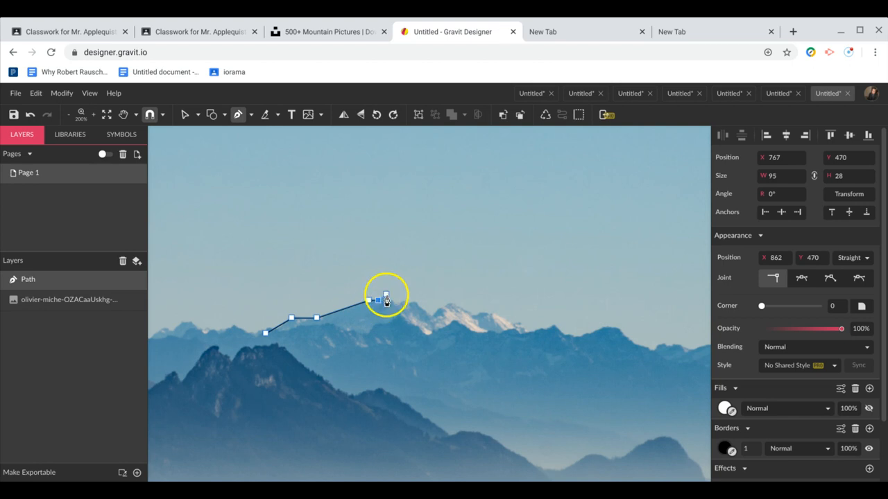
pyautogui.click(386, 295)
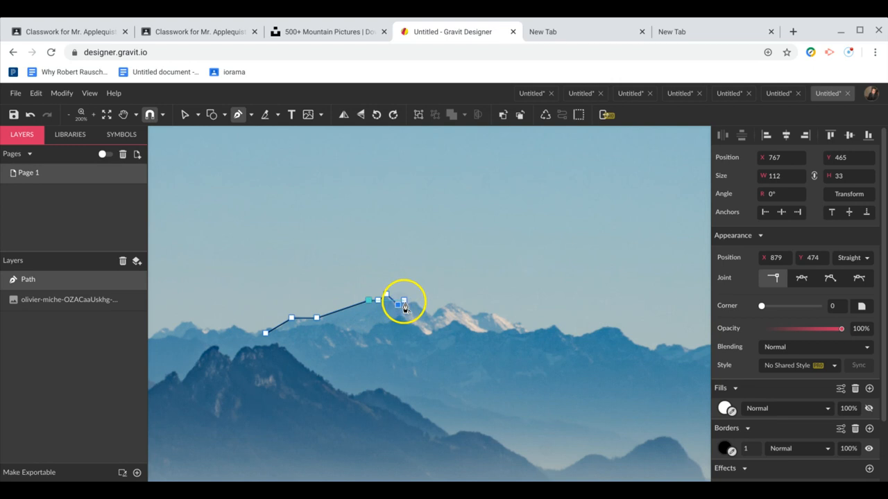
# Continue the ridge path from the highest peak through the dip and up to the second snowy peak.
pyautogui.click(405, 301)
pyautogui.click(414, 303)
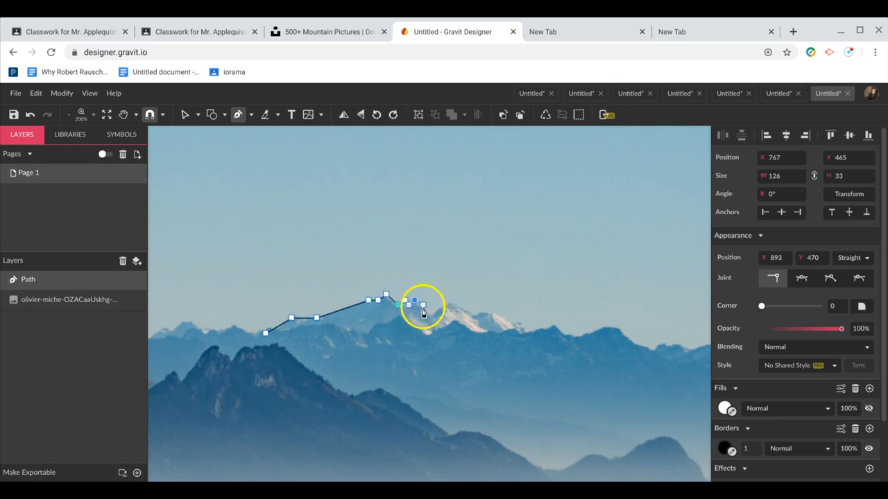
pyautogui.click(434, 318)
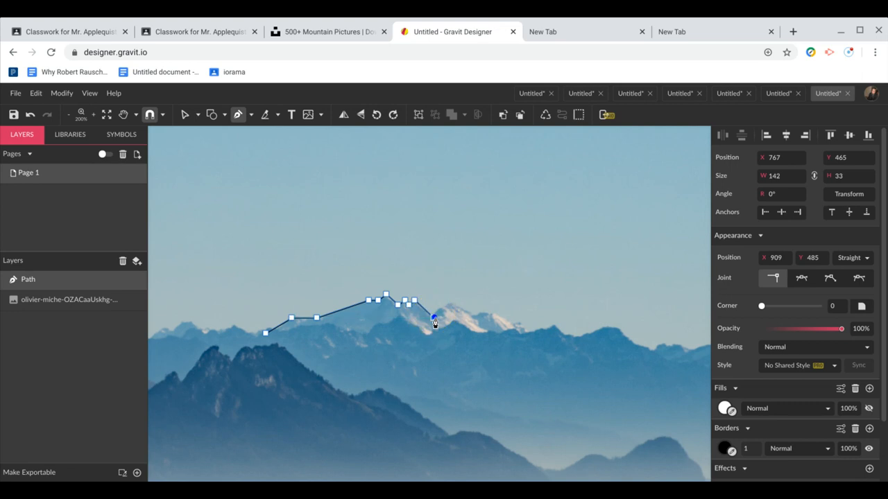
pyautogui.click(437, 311)
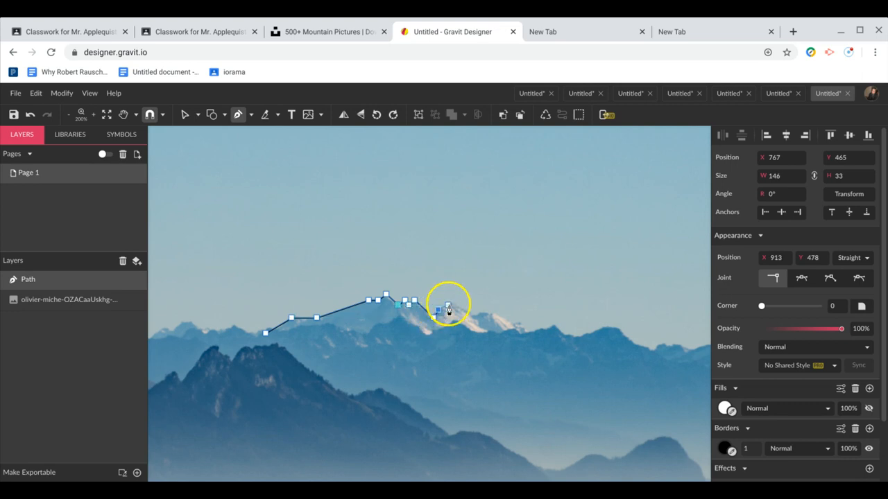
pyautogui.click(449, 301)
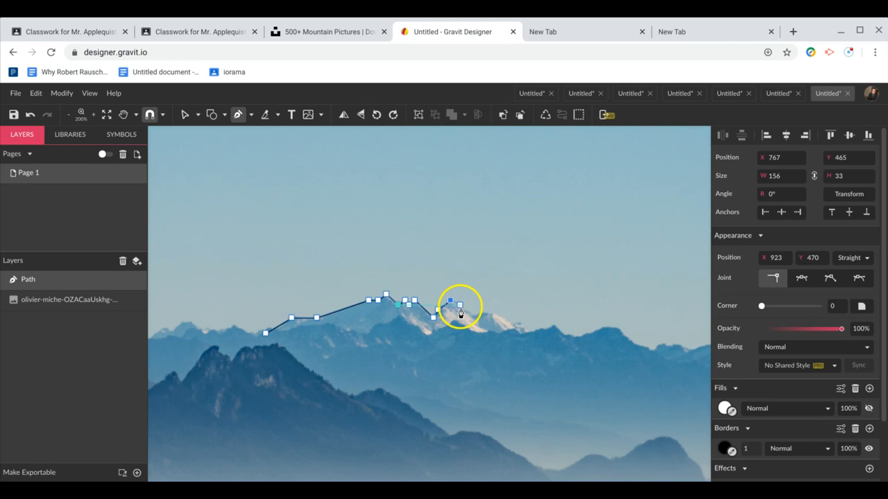
# Extend the ridge path from the second snowy peak down the jagged right slope to just below the skyline.
pyautogui.click(460, 310)
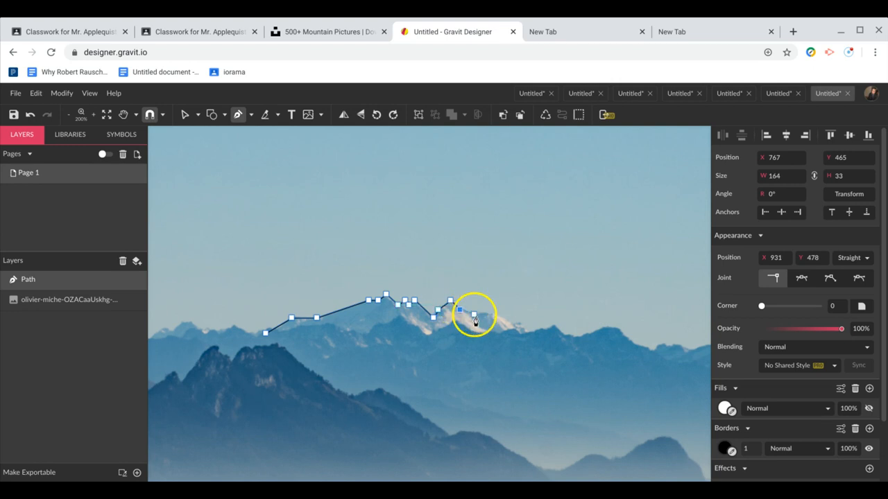
pyautogui.click(475, 319)
pyautogui.click(480, 311)
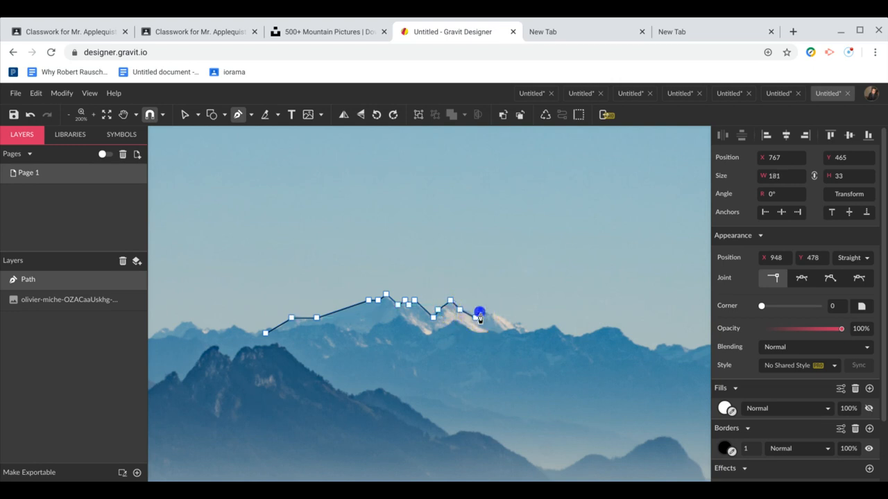
pyautogui.click(497, 312)
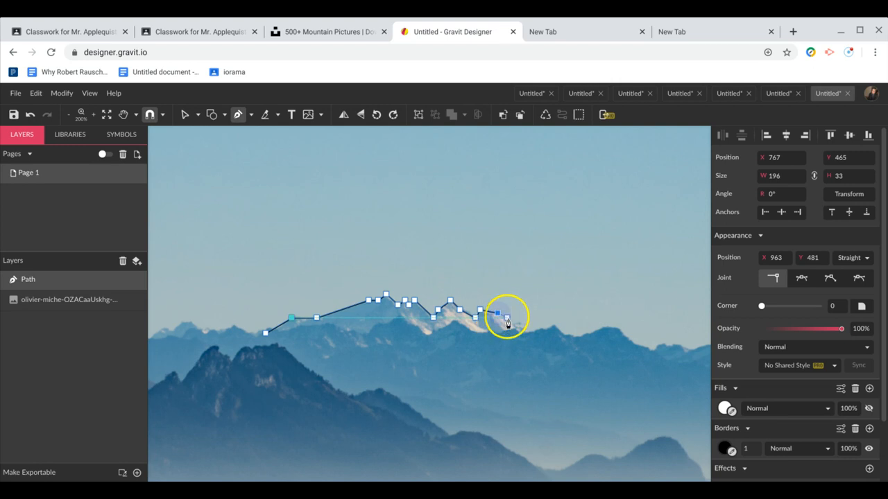
pyautogui.click(513, 323)
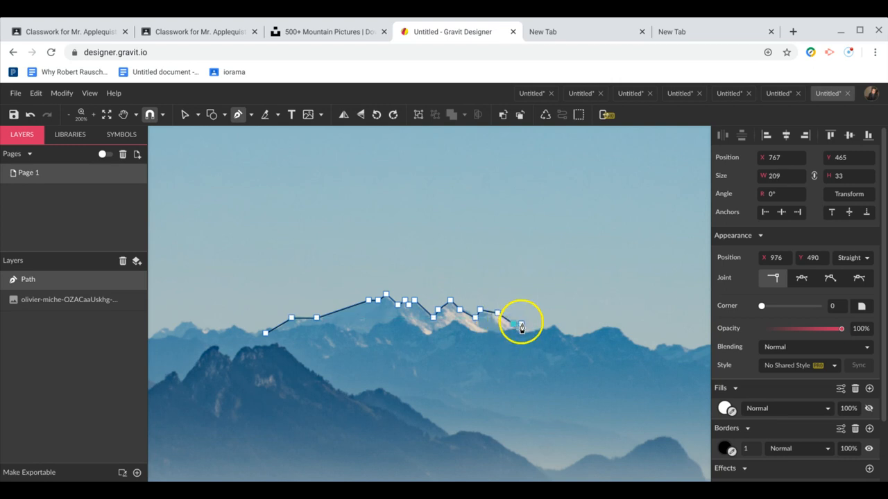
pyautogui.click(523, 324)
pyautogui.click(532, 332)
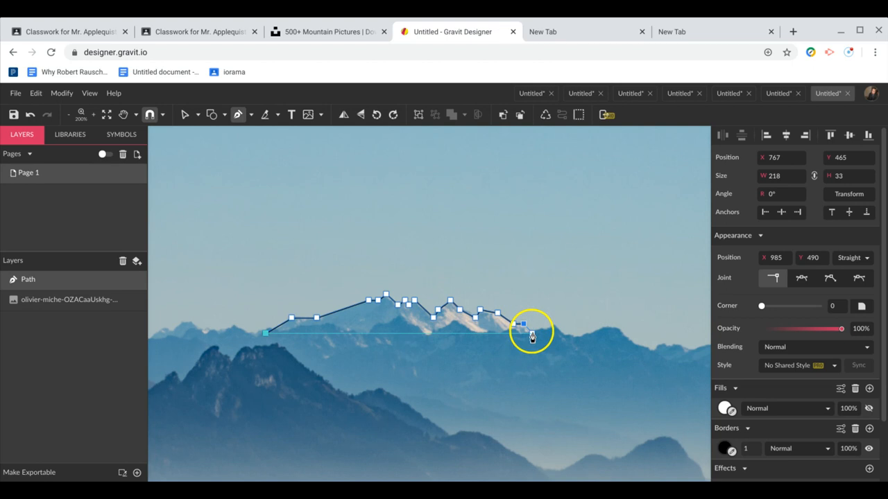
pyautogui.click(541, 352)
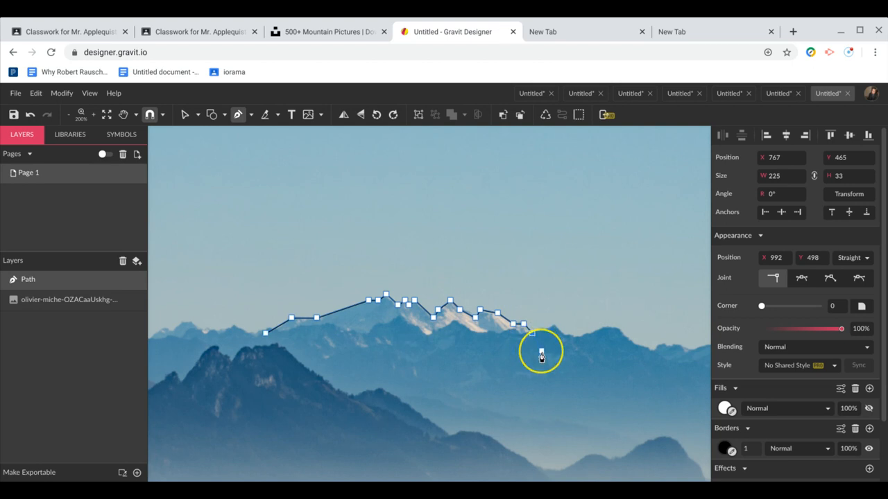
# Add two lower corner points and close the path at its starting point, making a shape about 233 × 120 px.
pyautogui.click(537, 436)
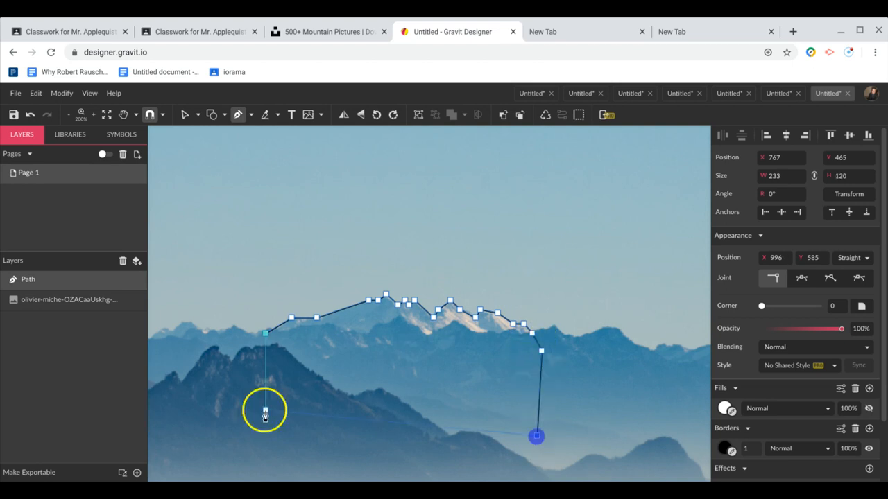
pyautogui.click(270, 418)
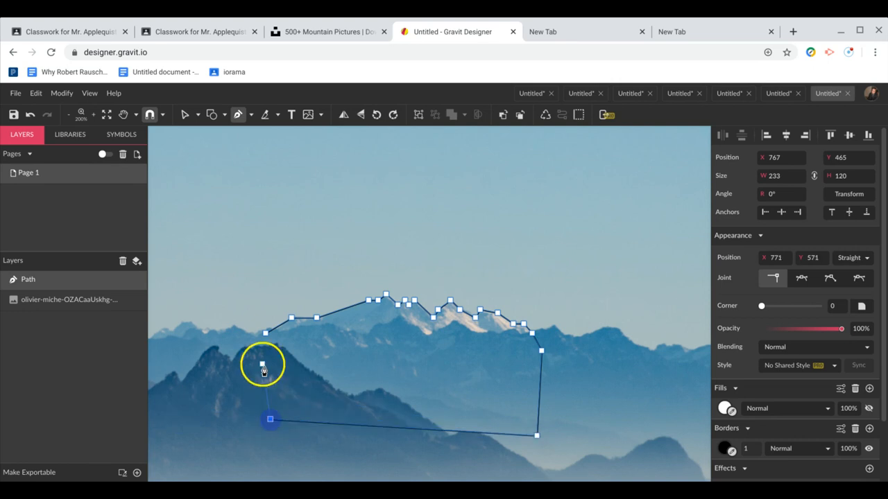
pyautogui.click(265, 334)
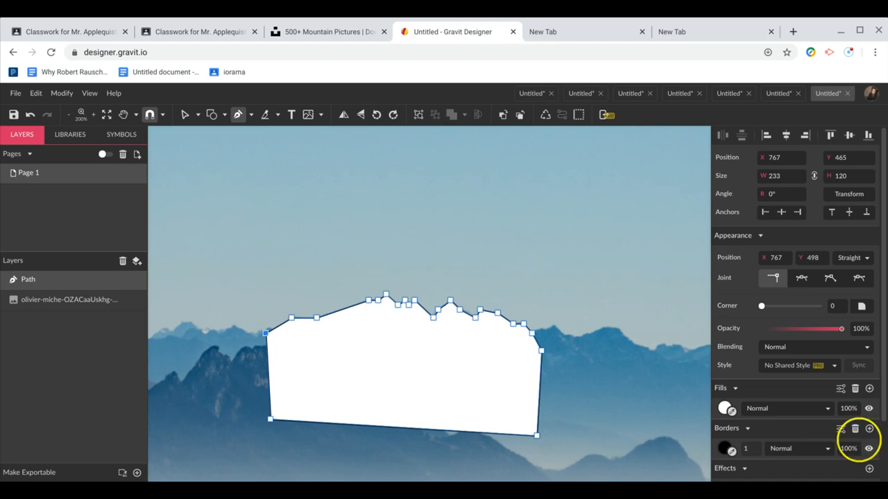
# Remove the black border from the white mountain shape.
pyautogui.click(859, 441)
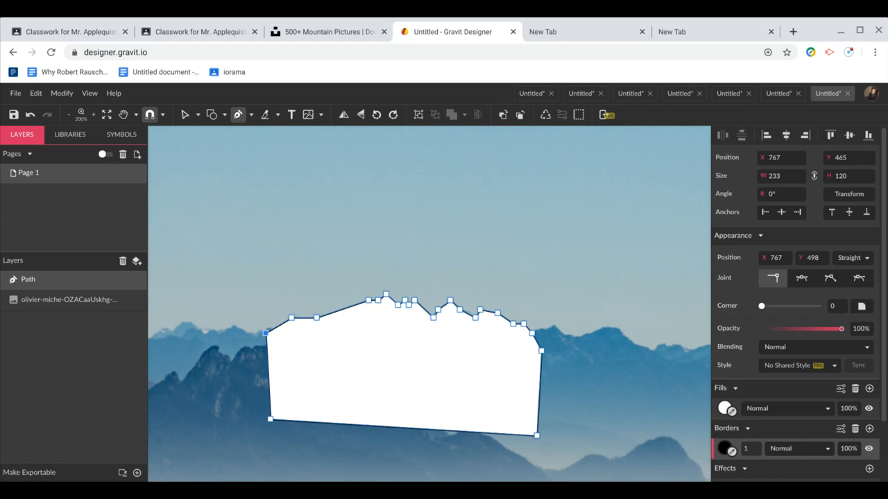
pyautogui.click(854, 428)
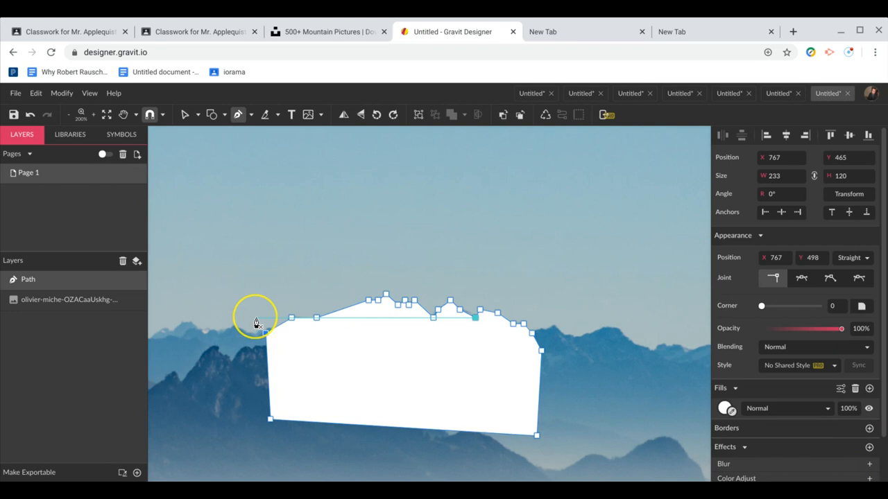
pyautogui.scroll(1, 256, 323)
pyautogui.scroll(2, 256, 323)
pyautogui.hscroll(-2, 256, 323)
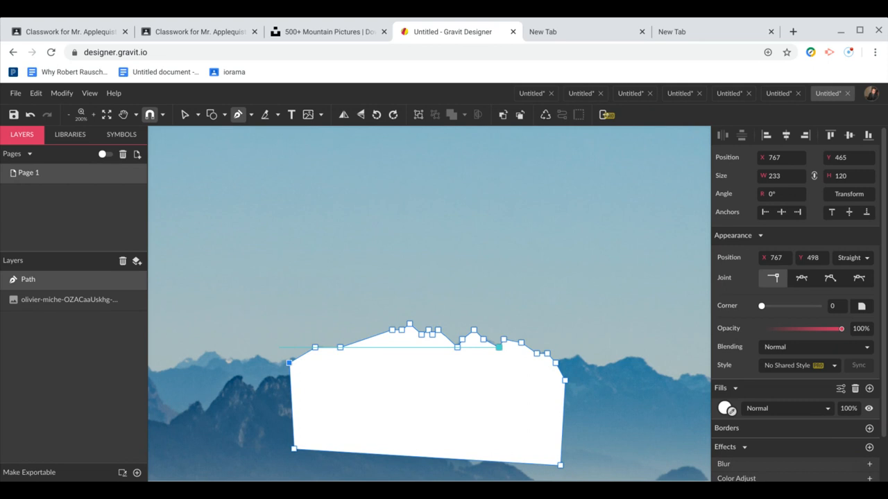
pyautogui.hotkey('ctrl', '-')
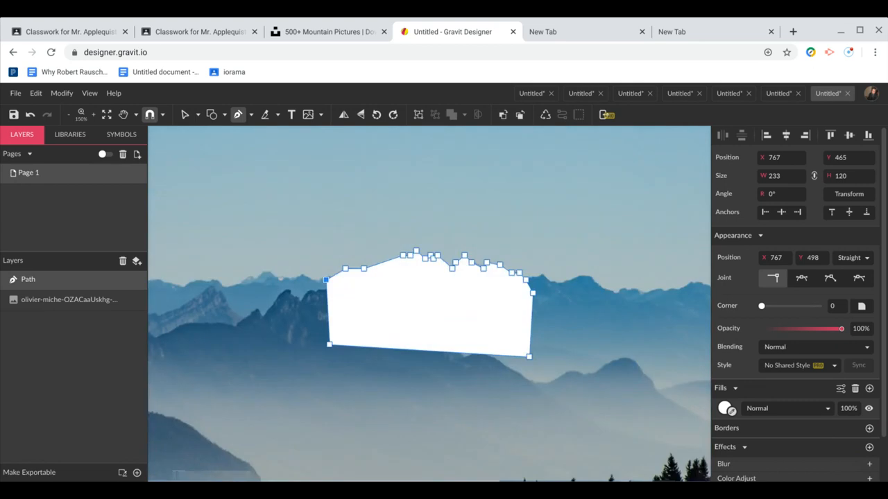
pyautogui.hotkey('ctrl', '-')
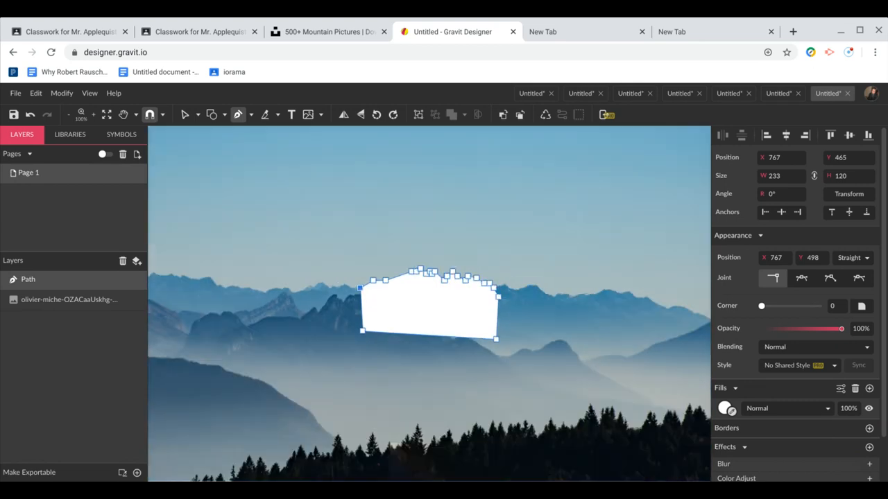
# Leave the Pen tool and deselect the finished white mountain shape.
pyautogui.scroll(1, 429, 304)
pyautogui.hscroll(-1, 429, 304)
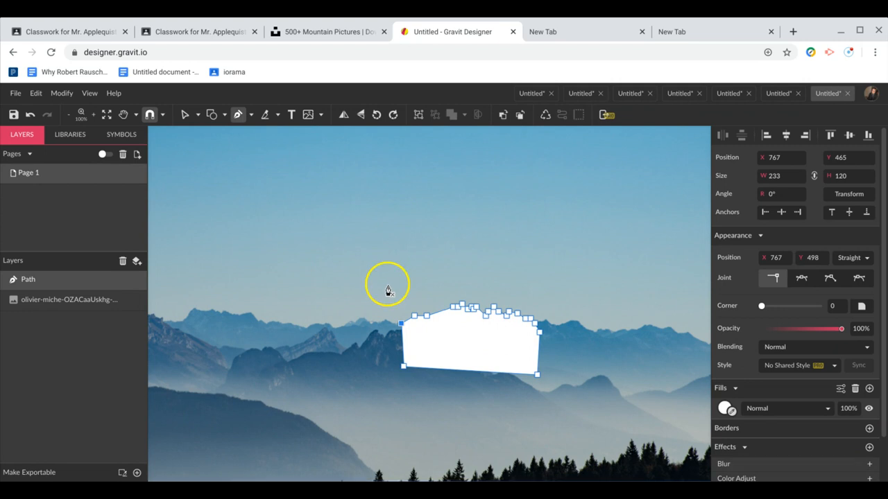
pyautogui.press('Escape')
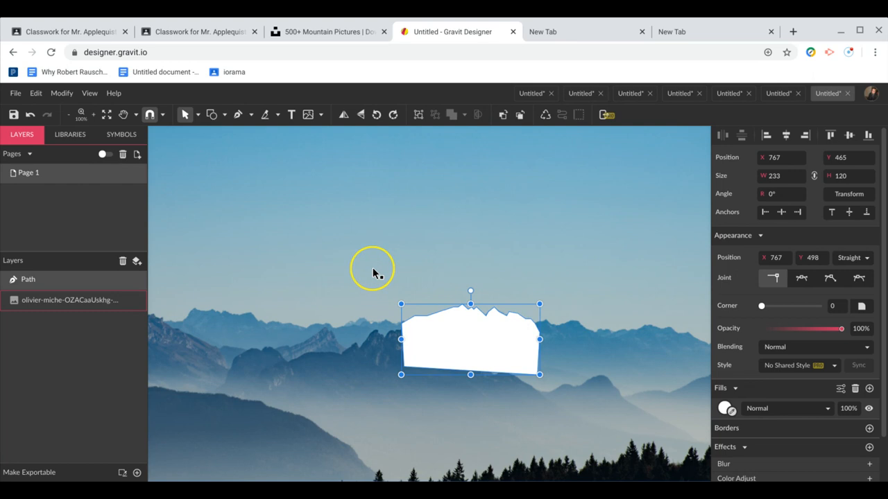
pyautogui.click(372, 269)
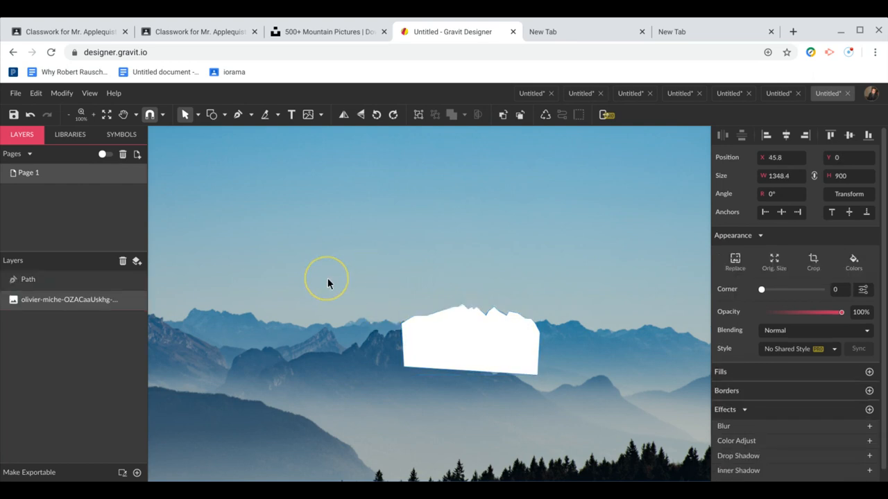
pyautogui.hscroll(-1, 330, 280)
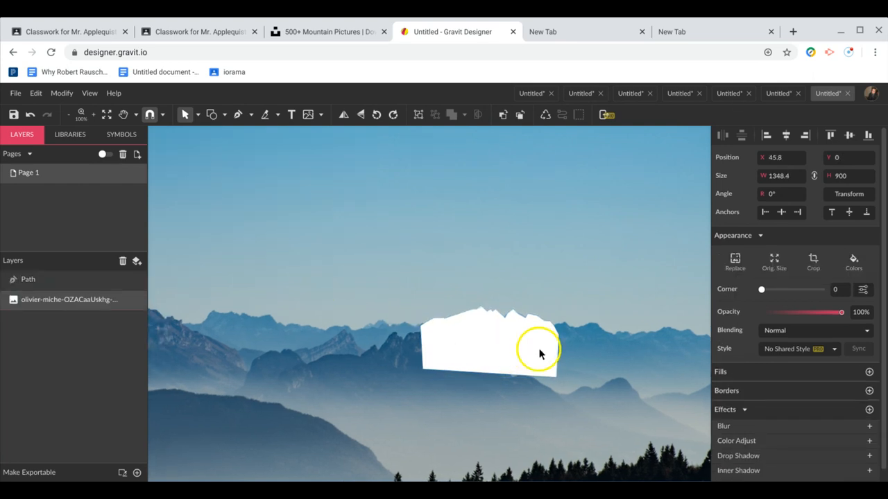
# Select the white mountain shape and reduce its opacity to 55% so the photo shows through.
pyautogui.click(527, 346)
pyautogui.click(519, 327)
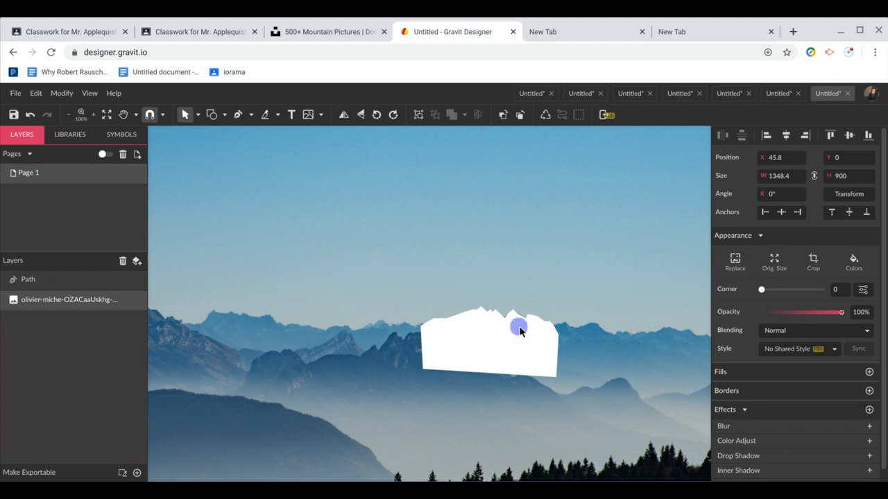
pyautogui.click(517, 327)
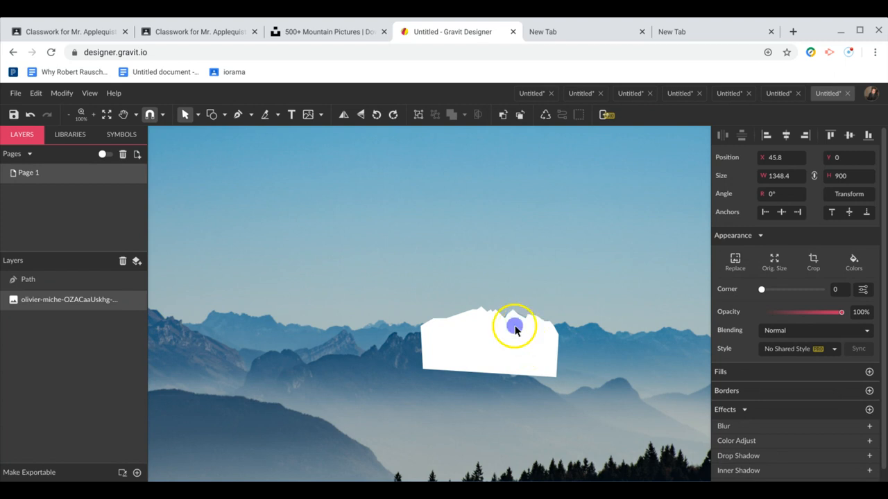
pyautogui.click(41, 280)
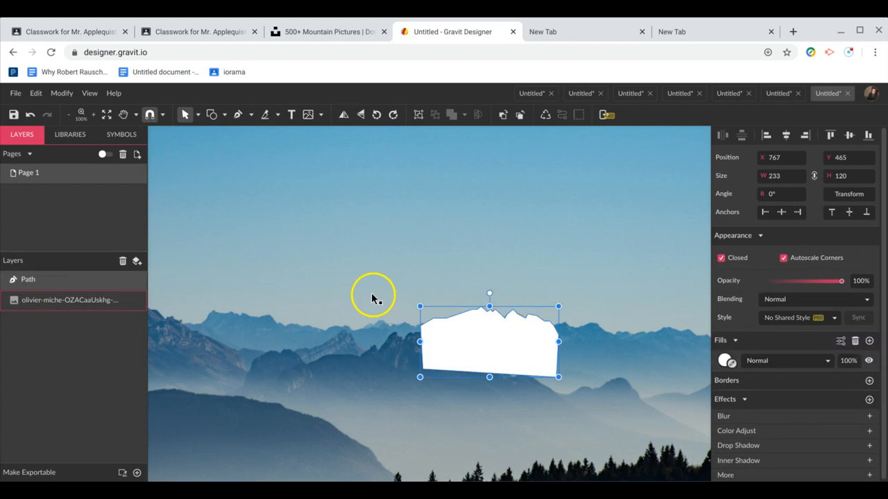
pyautogui.click(478, 355)
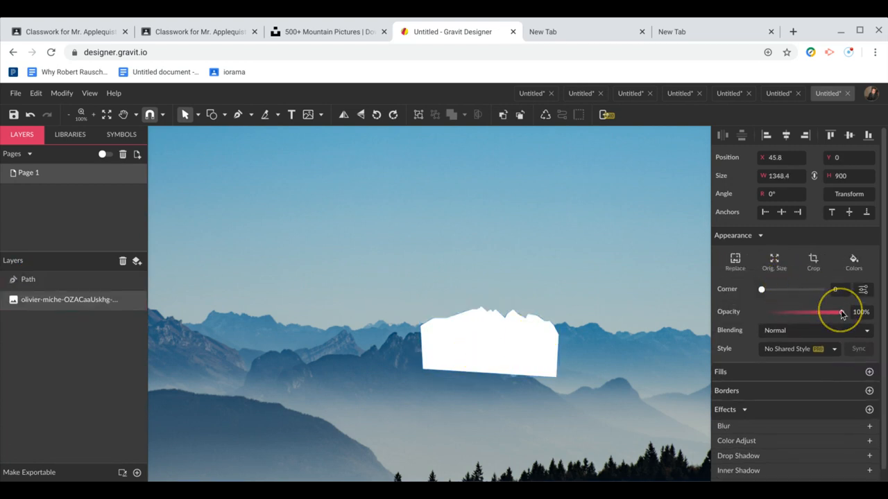
pyautogui.click(490, 341)
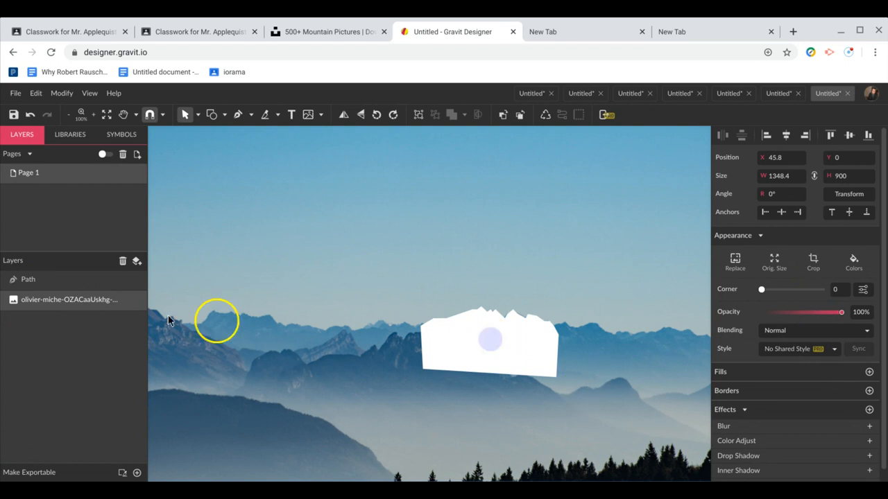
pyautogui.click(74, 278)
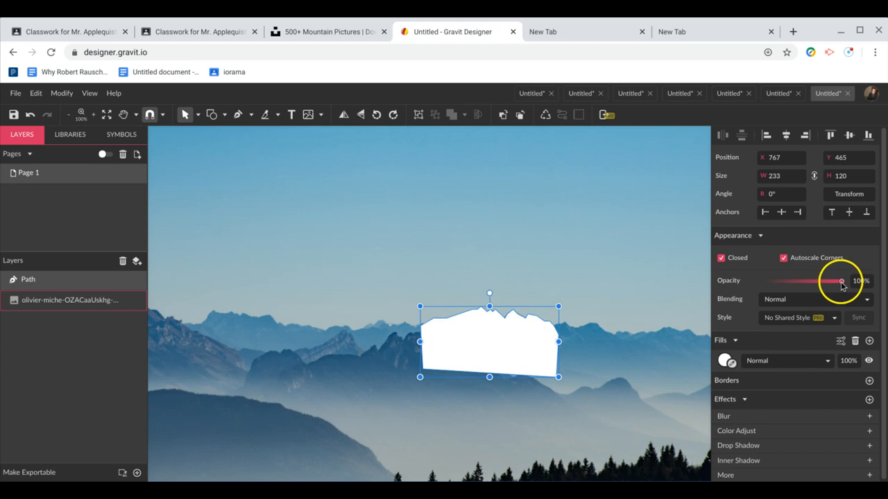
pyautogui.moveTo(841, 284); pyautogui.dragTo(805, 282)
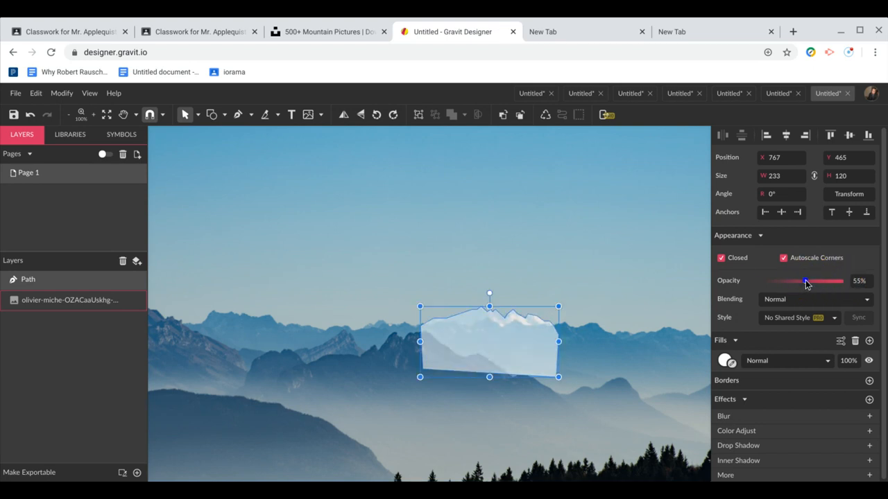
pyautogui.click(358, 276)
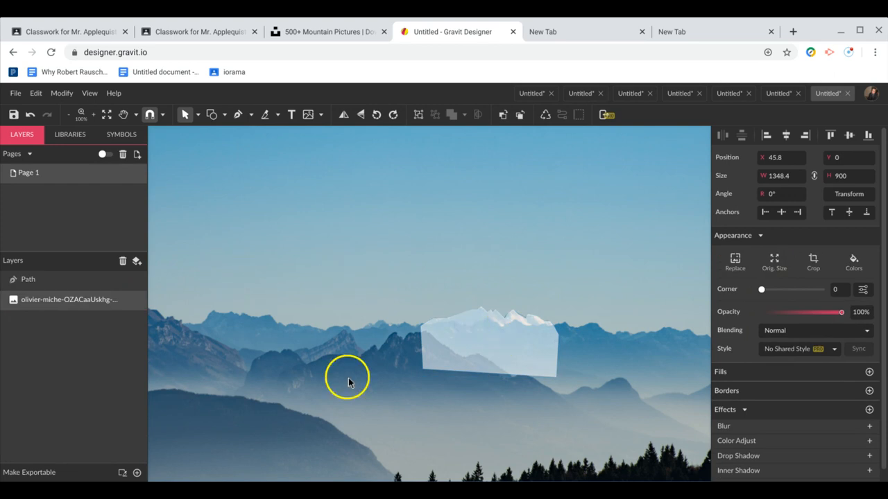
pyautogui.hscroll(-3, 301, 327)
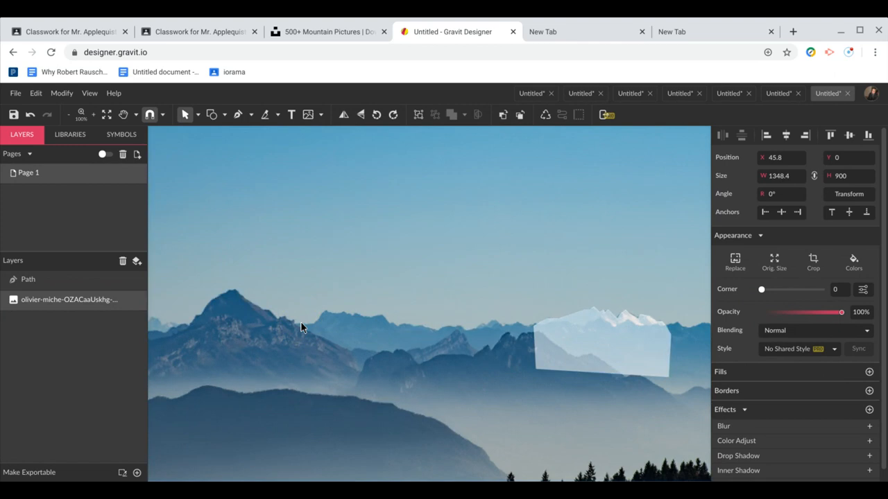
pyautogui.hscroll(-1, 301, 327)
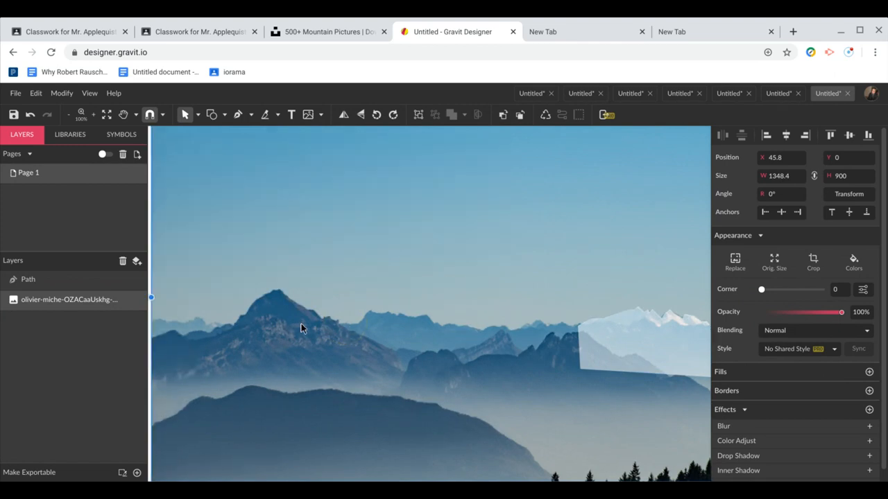
pyautogui.hscroll(2, 301, 328)
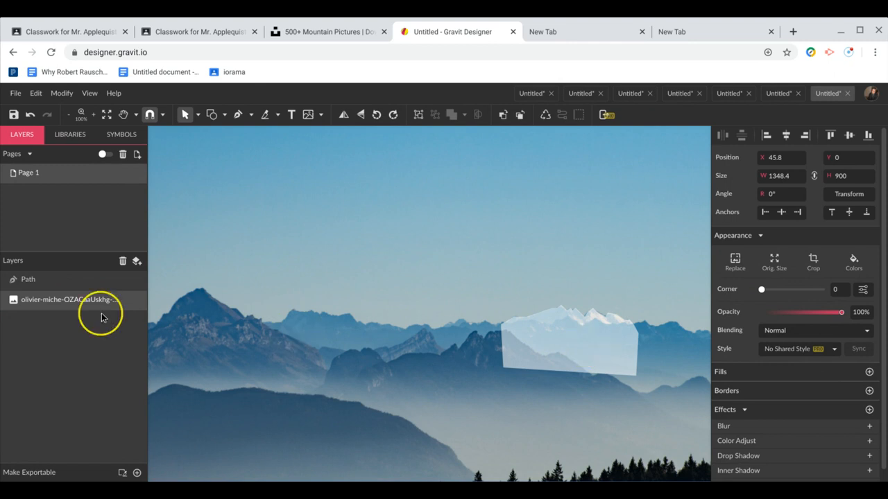
pyautogui.click(89, 283)
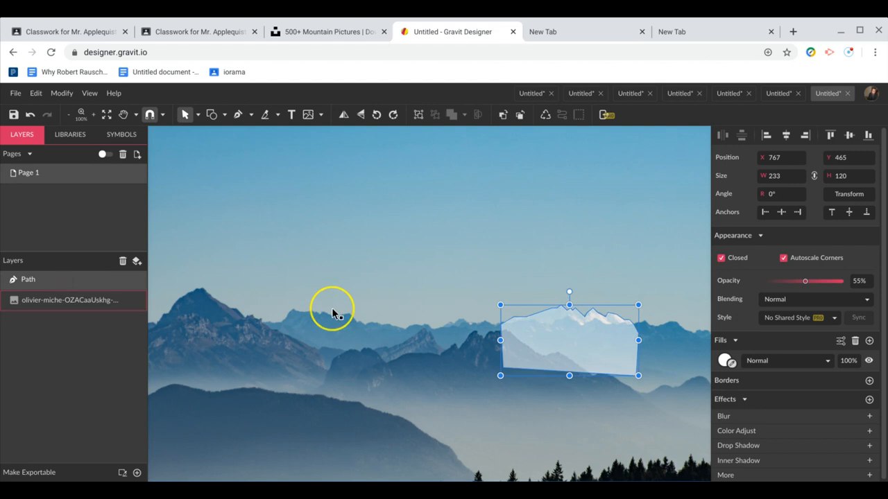
pyautogui.click(272, 308)
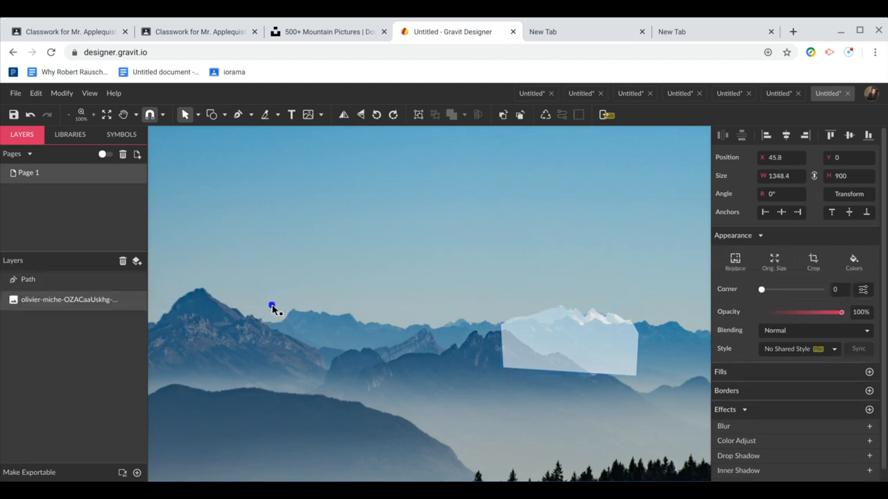
pyautogui.click(593, 337)
pyautogui.scroll(1, 394, 205)
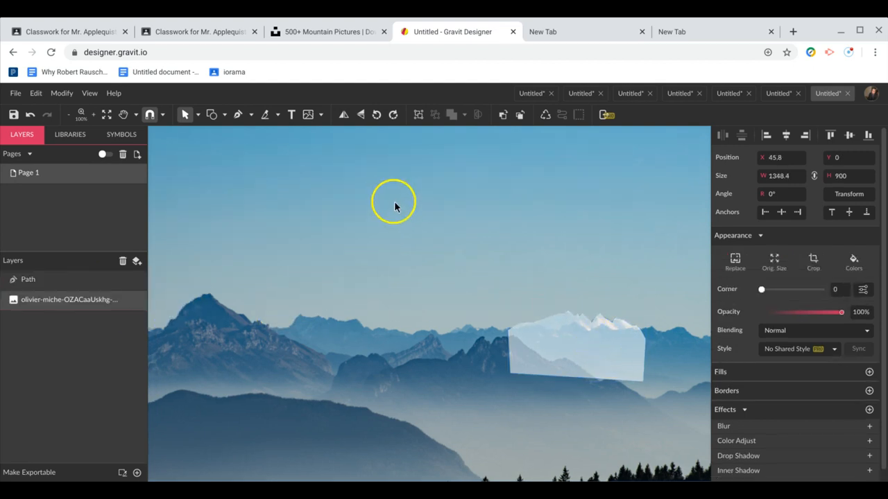
# Select the semi-transparent mountain shape on the canvas and show its anchor points for checking.
pyautogui.doubleClick(543, 294)
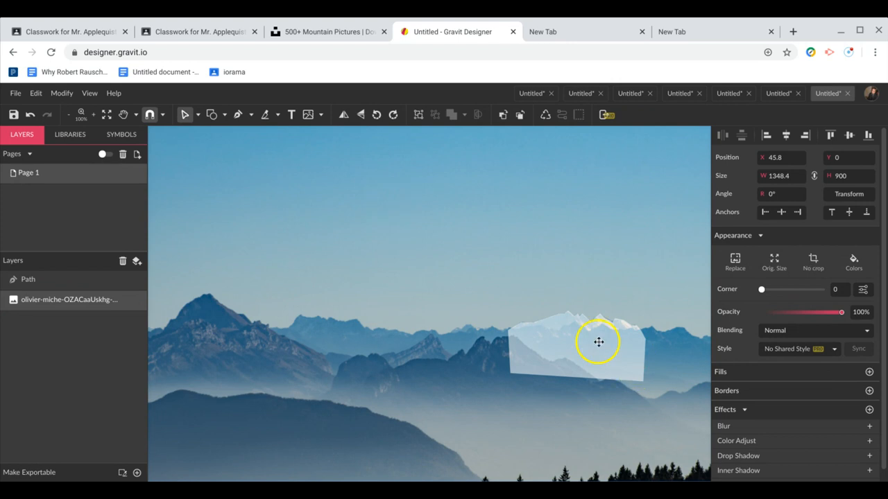
pyautogui.doubleClick(560, 331)
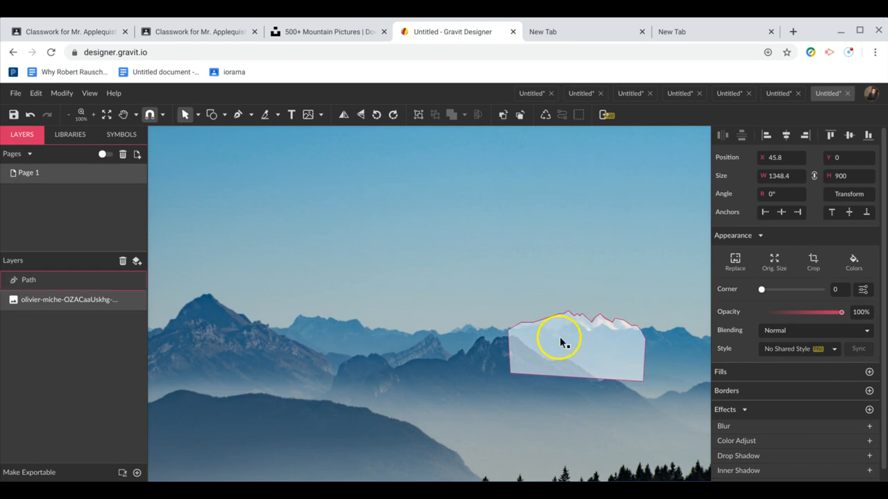
pyautogui.click(561, 340)
pyautogui.doubleClick(562, 341)
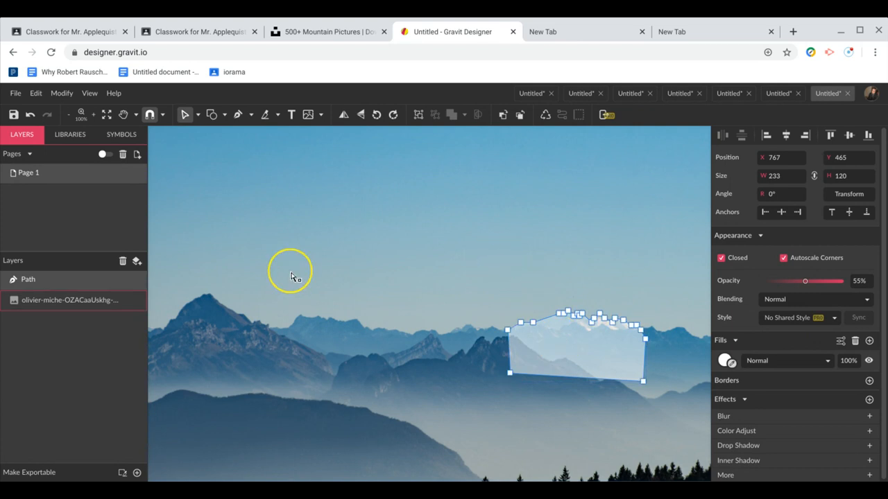
pyautogui.hscroll(-3, 291, 279)
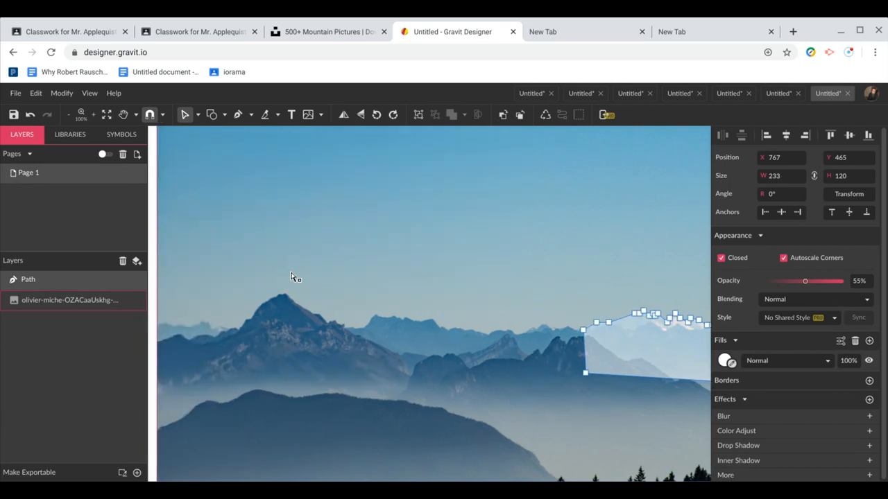
pyautogui.hscroll(2, 291, 277)
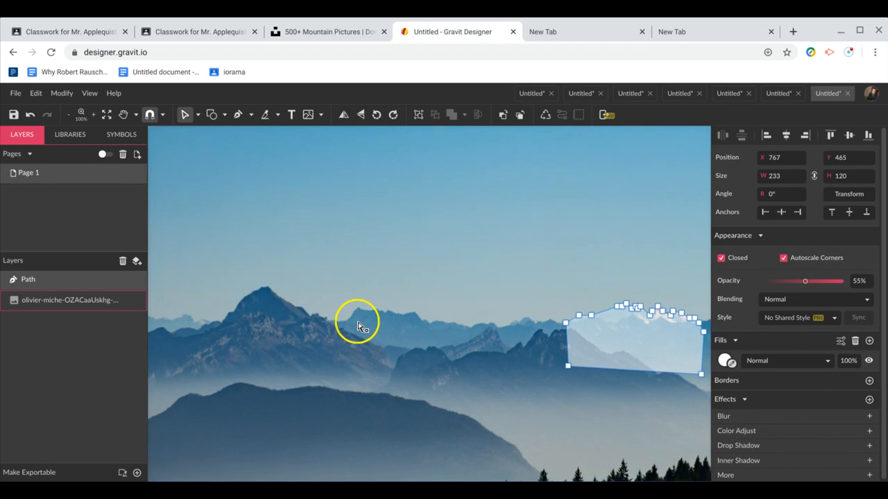
# Rename the mountain shape's path layer as far_mountain and deselect the shape.
pyautogui.doubleClick(82, 280)
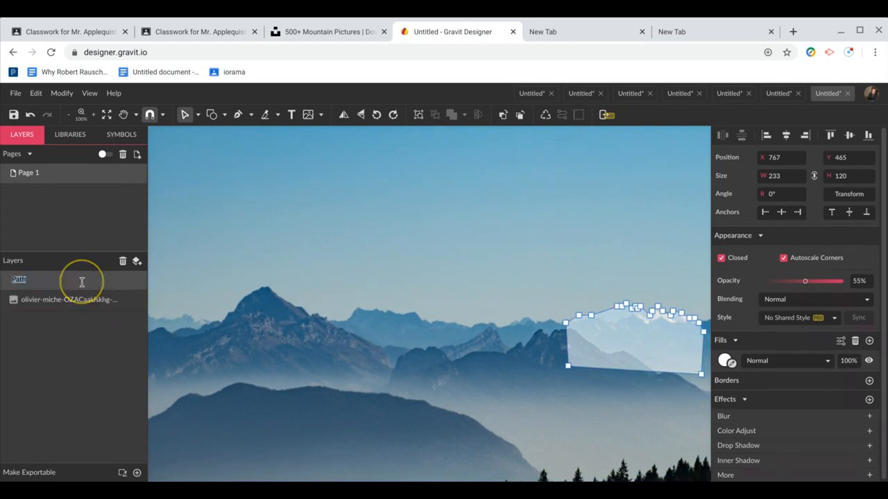
pyautogui.click(82, 282)
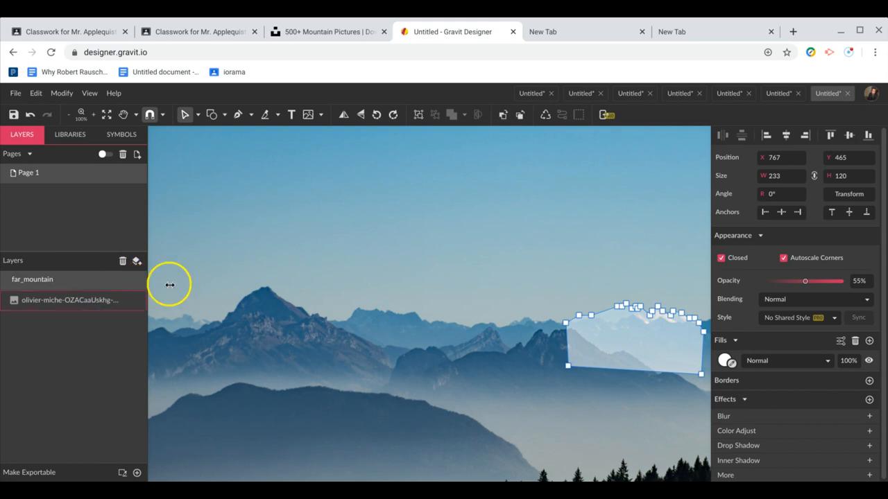
pyautogui.click(170, 283)
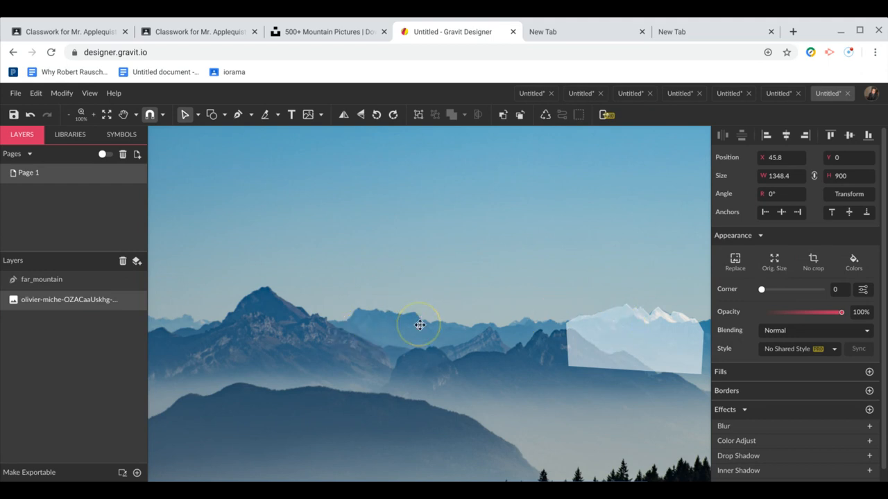
# Examine the mountain ranges between the photo's left edge and the far_mountain shape to choose the next ridge to trace.
pyautogui.hotkey('ctrl', '+')
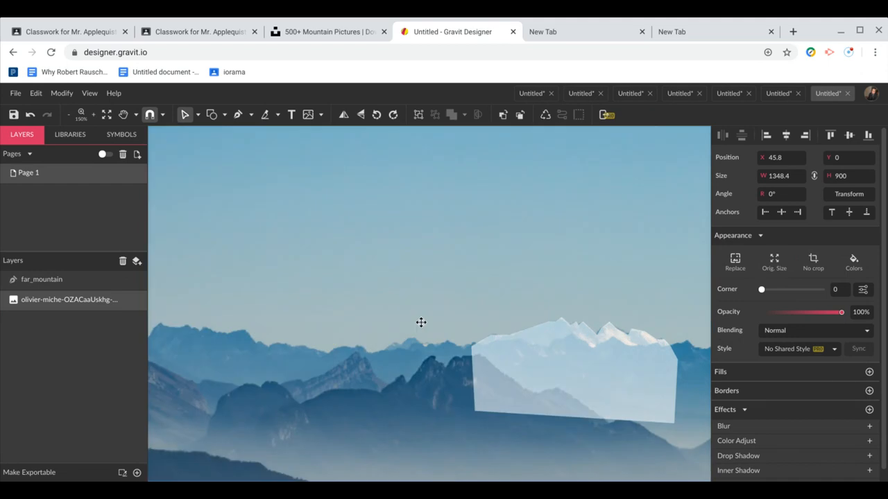
pyautogui.hotkey('ctrl', '+')
pyautogui.hscroll(-2, 420, 323)
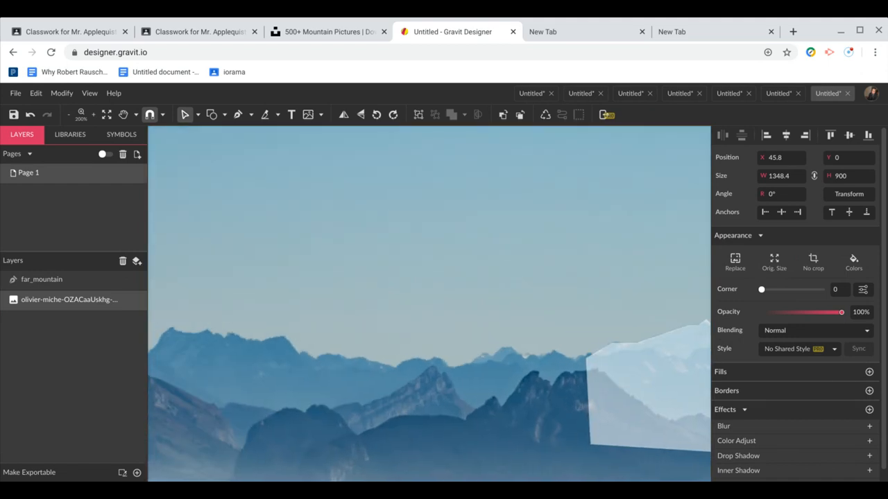
pyautogui.hscroll(-5, 420, 317)
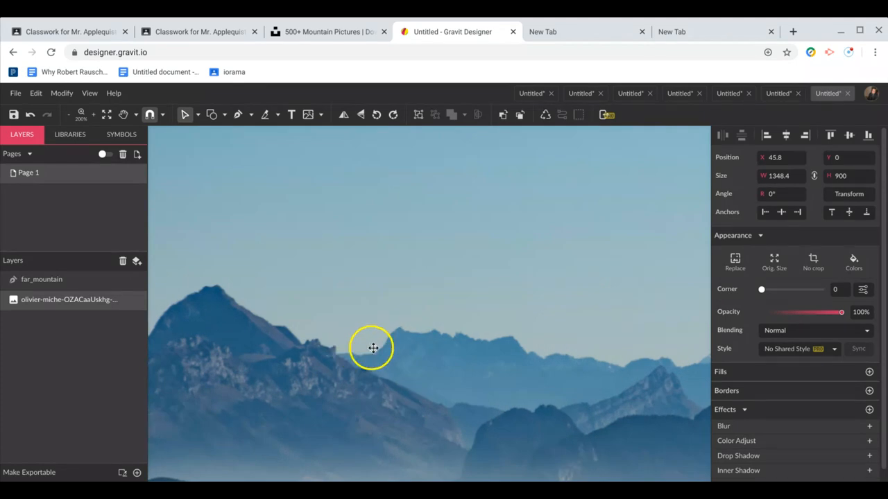
pyautogui.hscroll(-2, 368, 369)
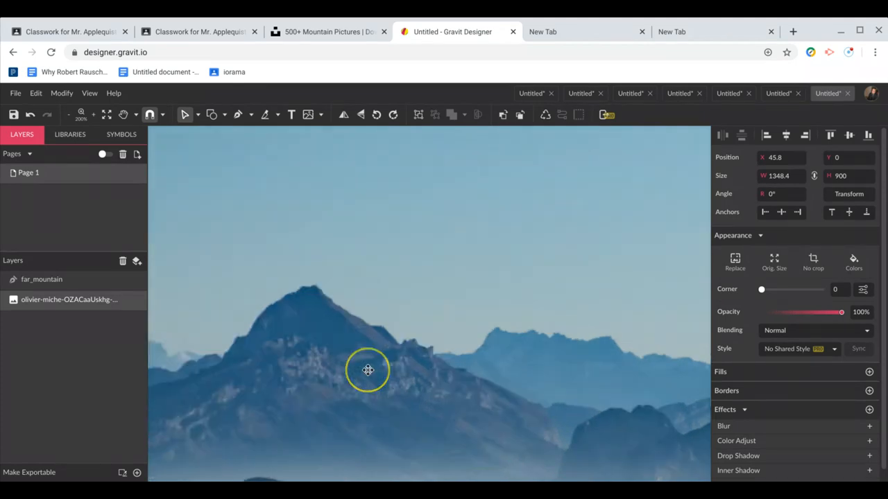
pyautogui.hscroll(-5, 368, 369)
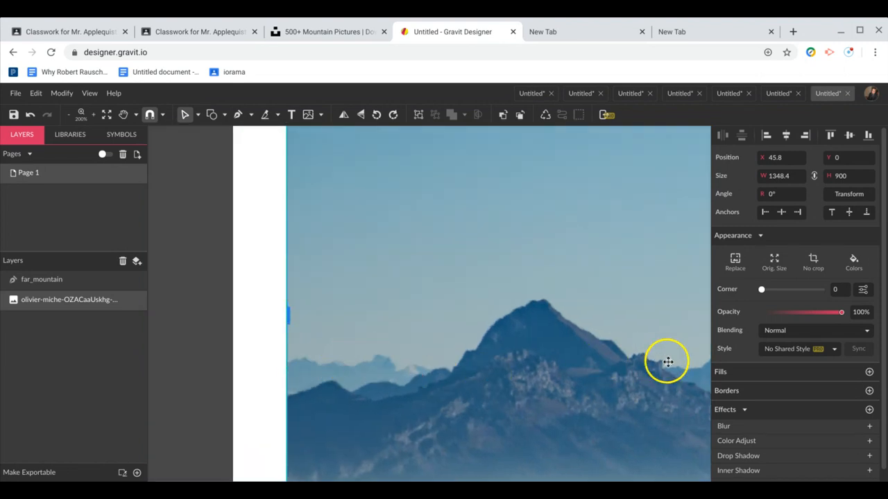
pyautogui.hscroll(-1, 667, 362)
pyautogui.hscroll(3, 667, 361)
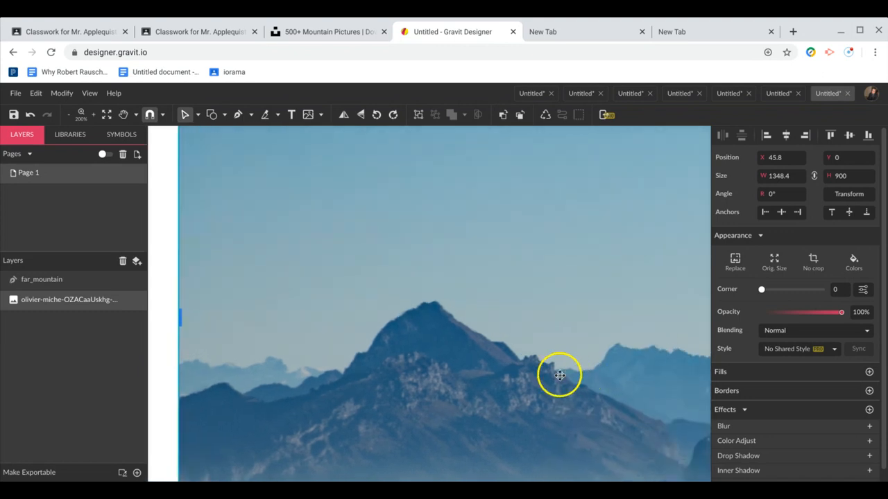
pyautogui.hscroll(1, 573, 373)
pyautogui.hscroll(4, 572, 373)
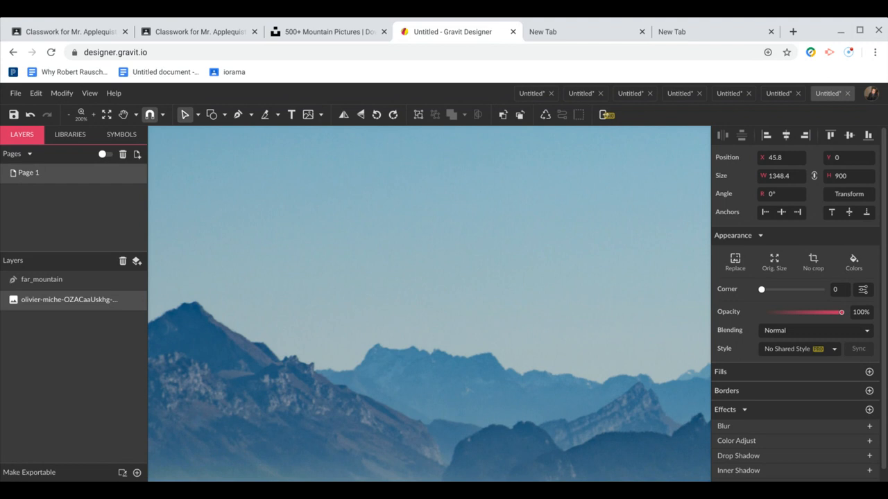
# Start a Pen path at about X 364, Y 494 beside the large peak and trace the blue range's first summit and crest to about X 467.
pyautogui.press('p')
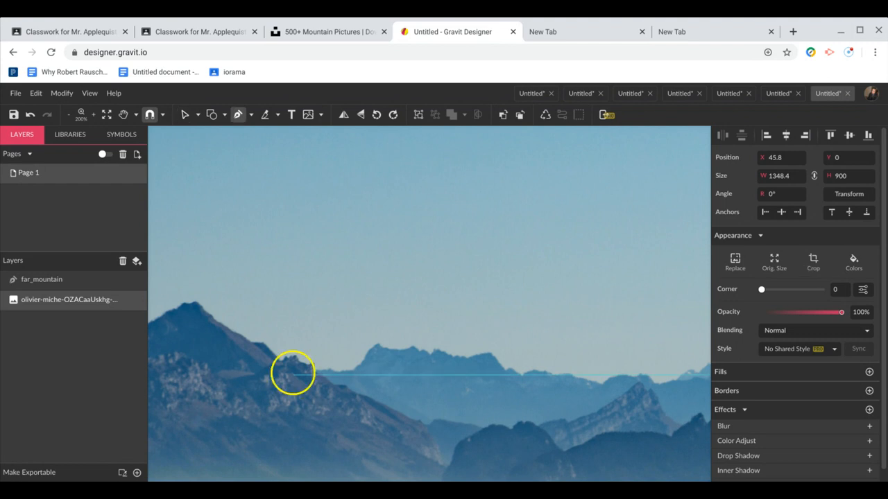
pyautogui.click(314, 371)
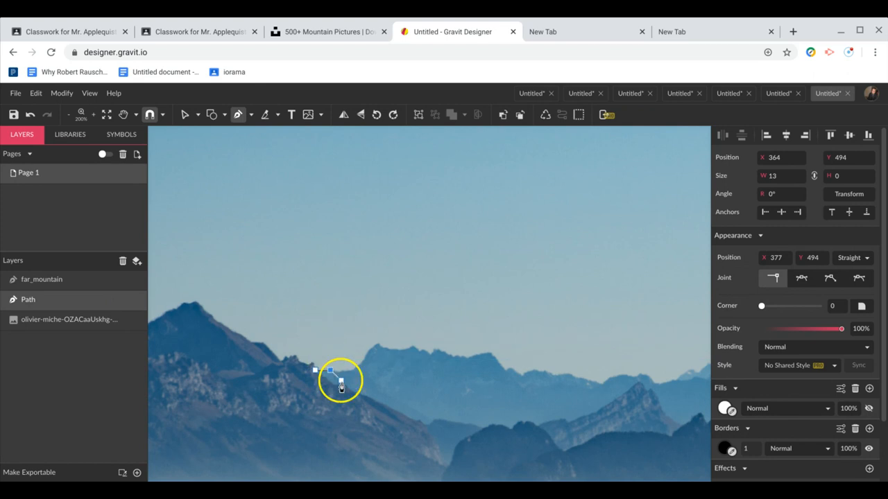
pyautogui.click(340, 375)
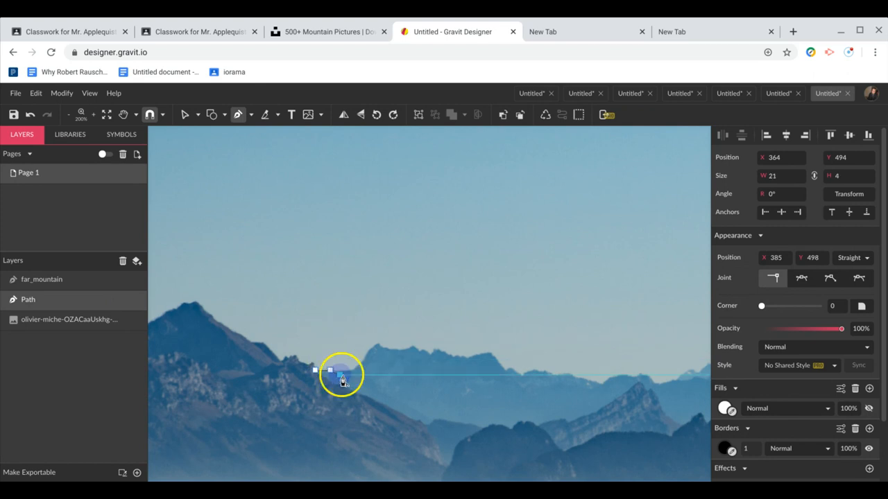
pyautogui.click(352, 375)
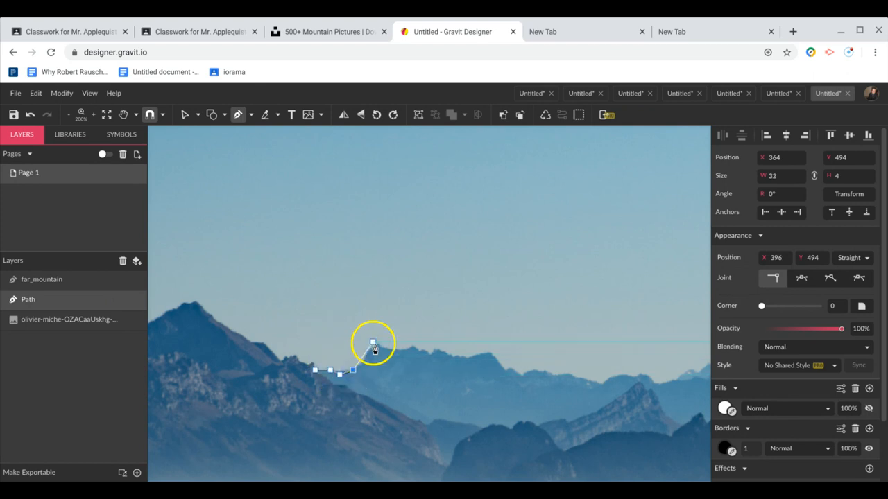
pyautogui.click(366, 352)
pyautogui.click(378, 342)
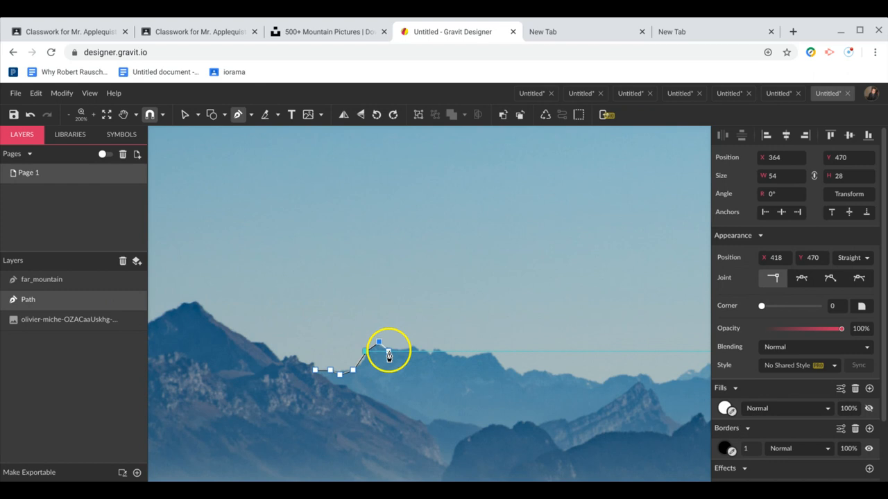
pyautogui.click(388, 351)
pyautogui.click(400, 351)
pyautogui.click(413, 345)
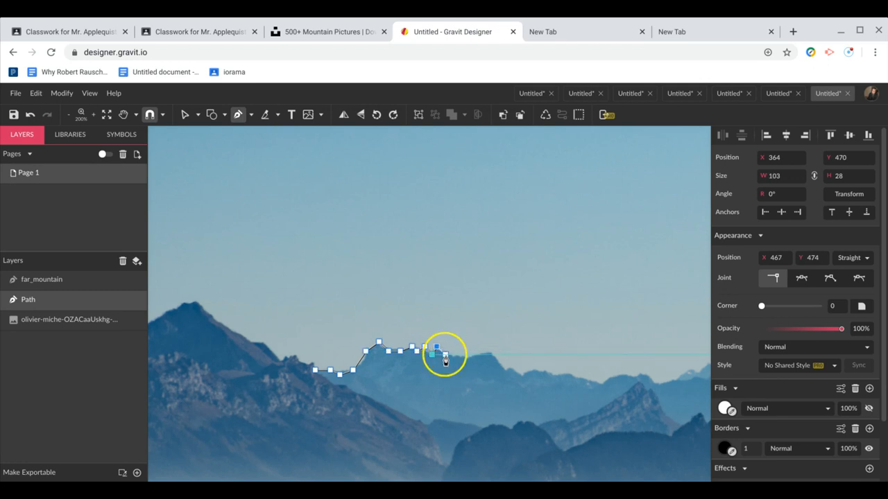
# Continue the path in finer detail along the uneven crest and over the rounded bump to about X 516, Y 482.
pyautogui.scroll(4, 445, 360)
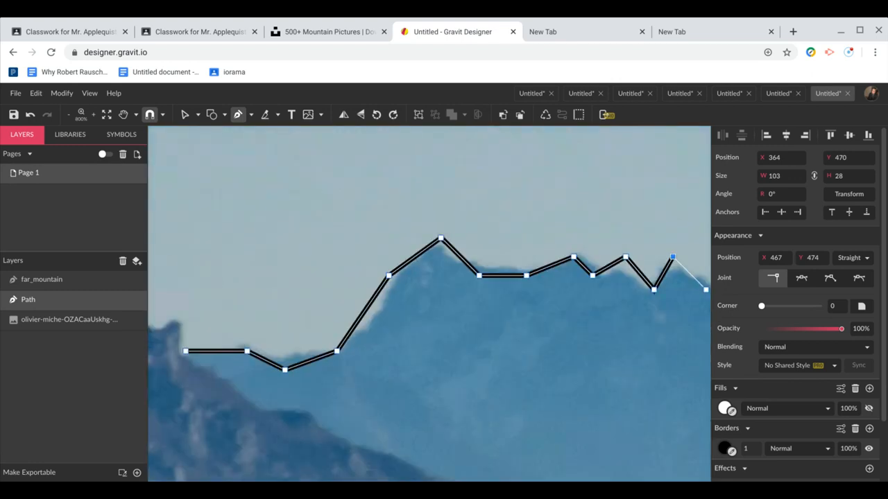
pyautogui.hscroll(5, 694, 288)
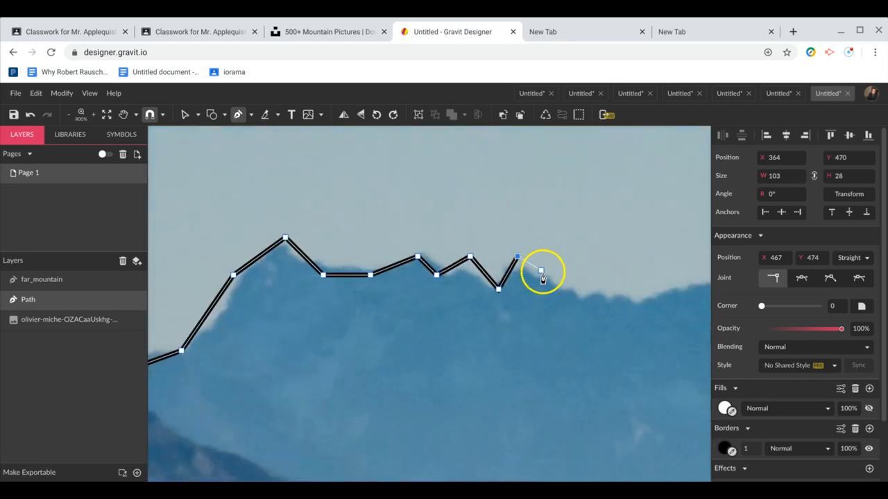
pyautogui.click(537, 276)
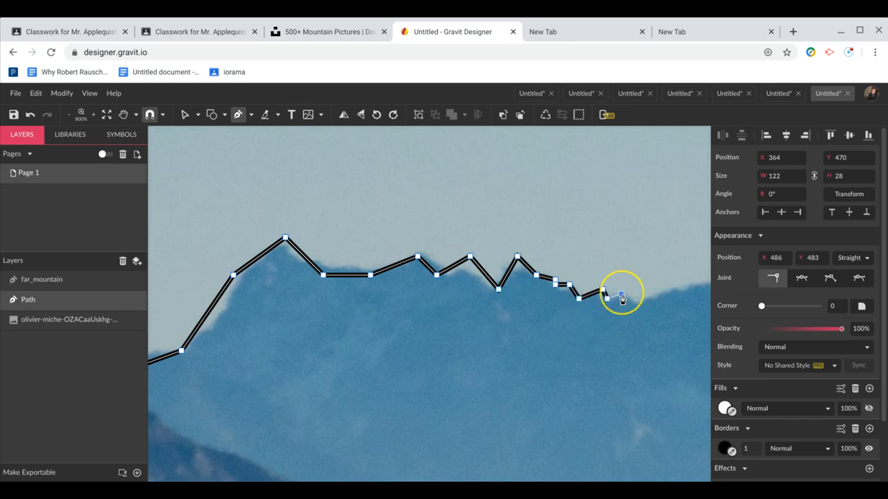
pyautogui.hscroll(3, 636, 310)
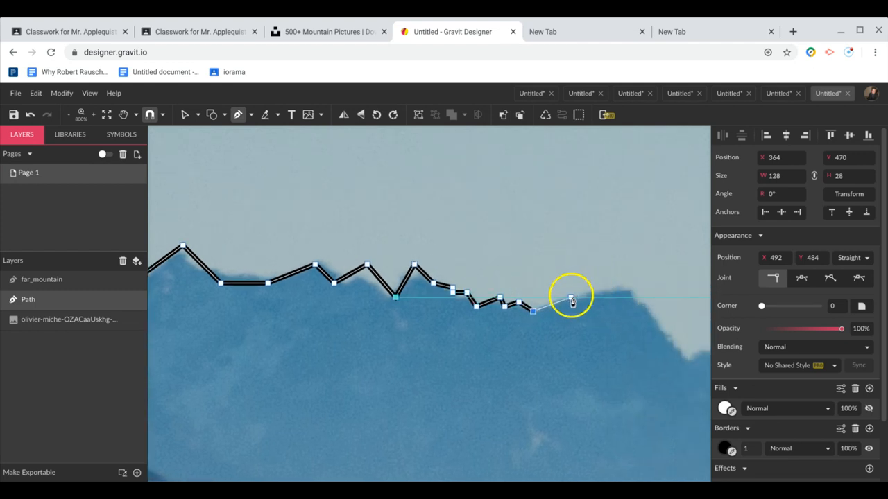
pyautogui.click(570, 298)
pyautogui.moveTo(581, 303); pyautogui.dragTo(605, 288)
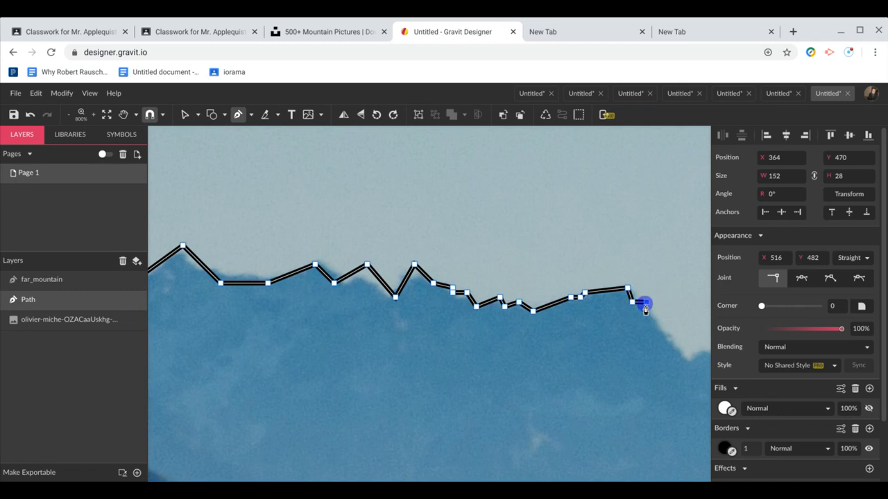
# Trace the steep drop after the rounded bump down to the small ledge at about X 526, Y 494.
pyautogui.moveTo(644, 306); pyautogui.dragTo(654, 324)
pyautogui.scroll(-1, 654, 324)
pyautogui.hscroll(1, 655, 325)
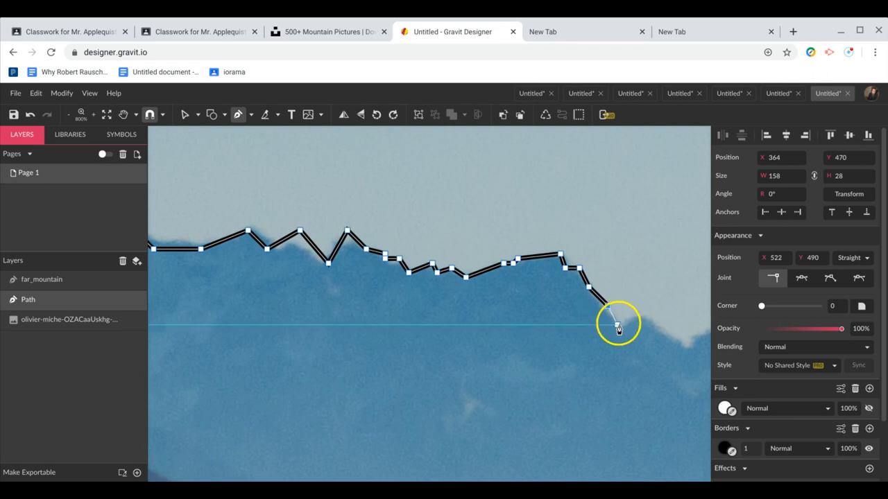
pyautogui.click(617, 325)
pyautogui.click(625, 325)
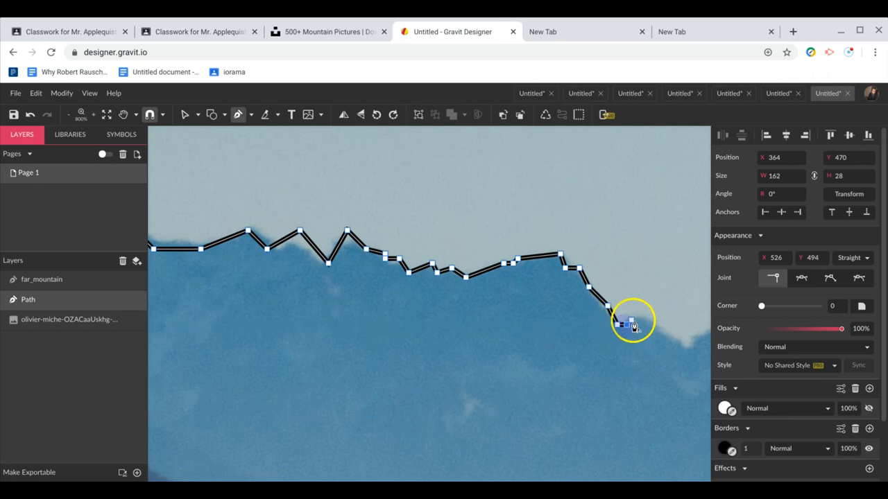
# Extend the path through the dip past the ledge and over the next low rise to about X 567, Y 498.
pyautogui.scroll(-1, 644, 320)
pyautogui.hscroll(1, 644, 320)
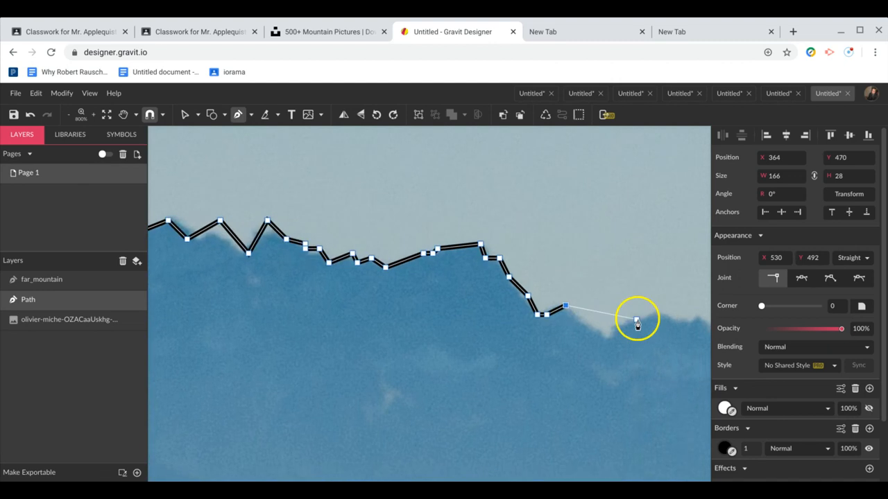
pyautogui.click(606, 337)
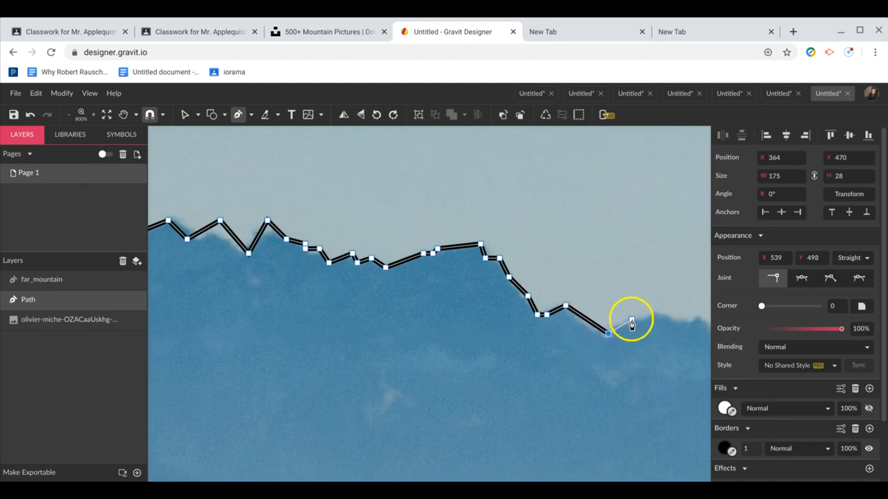
pyautogui.click(631, 320)
pyautogui.click(651, 317)
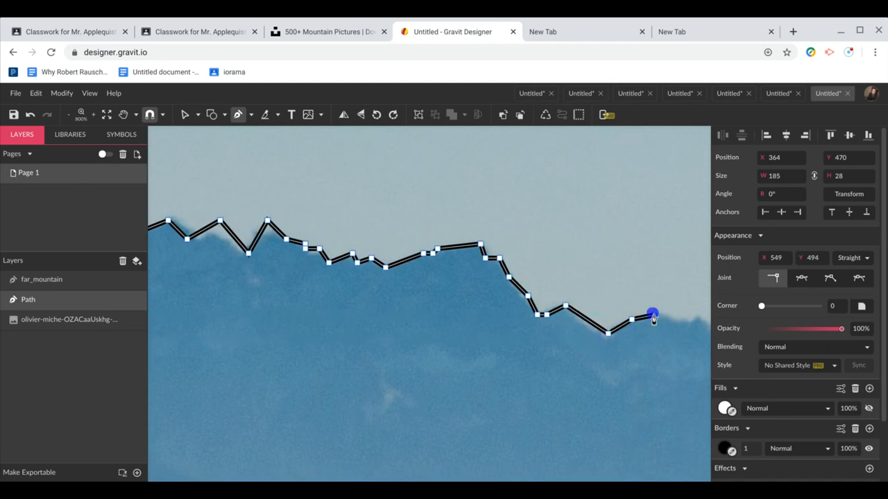
pyautogui.hscroll(1, 652, 319)
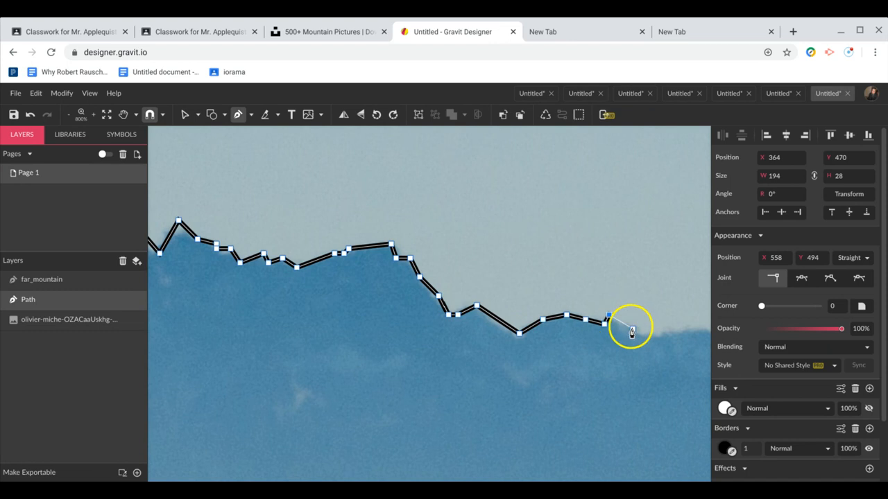
pyautogui.click(632, 333)
pyautogui.click(651, 333)
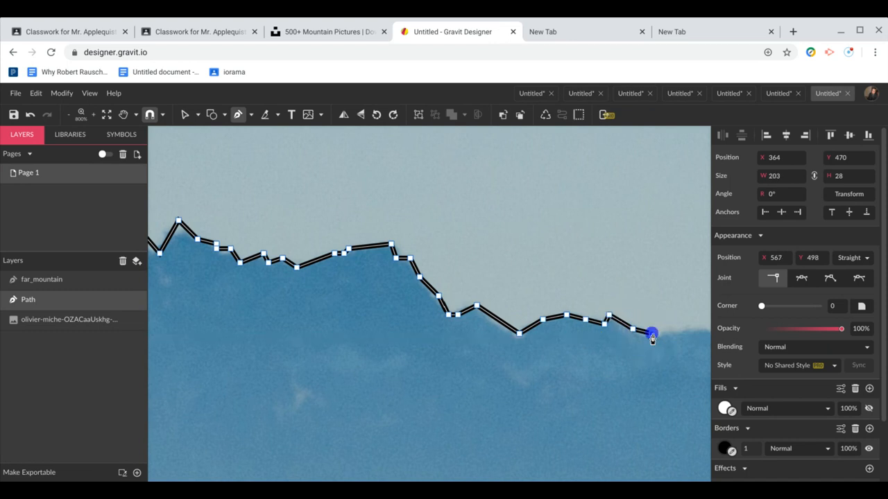
# Trace the gently descending ridge line down to the notch at about X 605, Y 505.
pyautogui.hscroll(1, 652, 336)
pyautogui.hscroll(1, 652, 339)
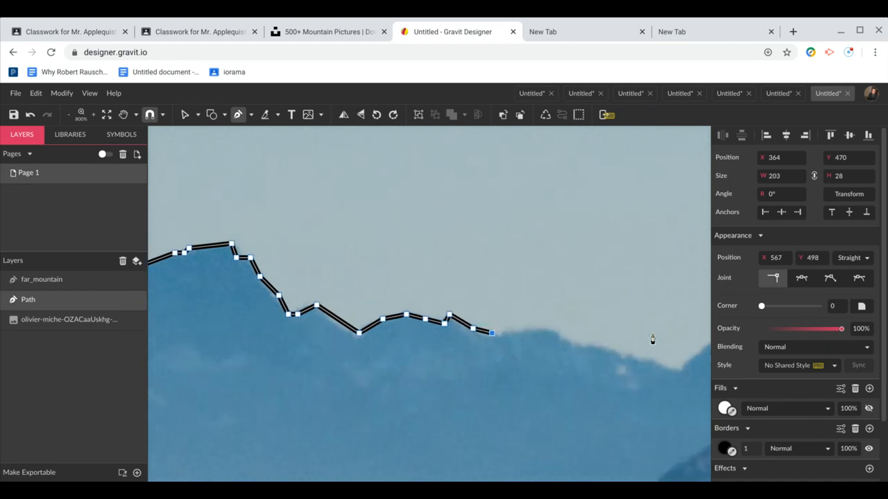
pyautogui.click(543, 329)
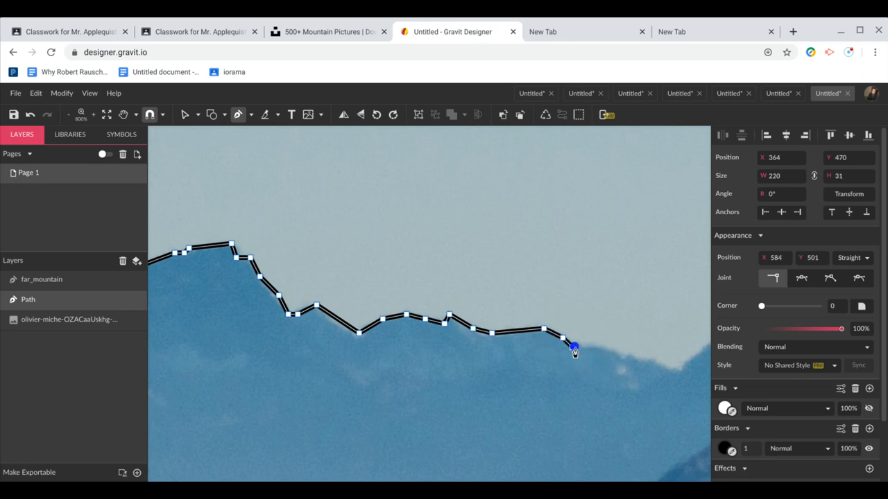
pyautogui.click(601, 346)
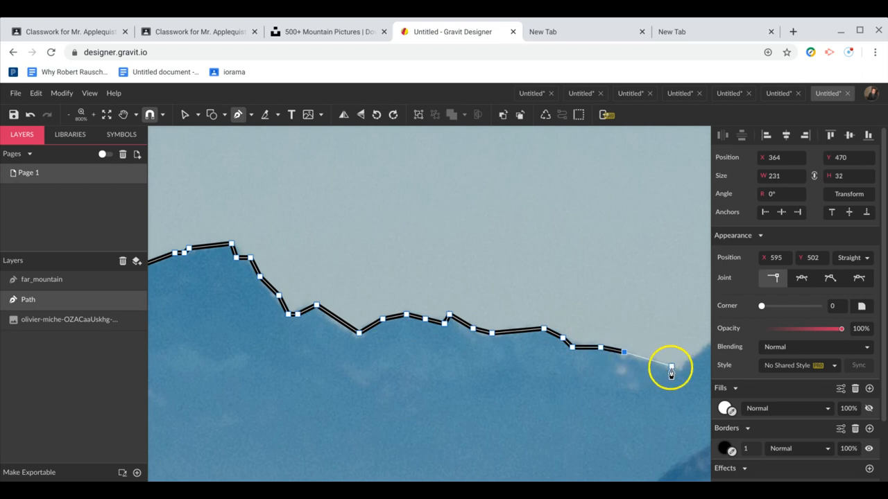
pyautogui.click(670, 366)
# Trace the ridge up from the notch and along its flat crest to the bump at about X 638, Y 497.
pyautogui.hscroll(3, 670, 373)
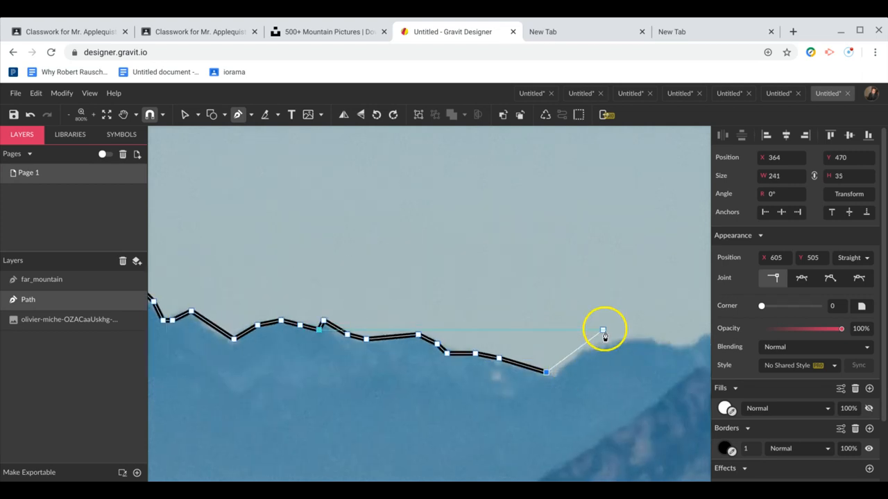
pyautogui.click(589, 344)
pyautogui.click(617, 340)
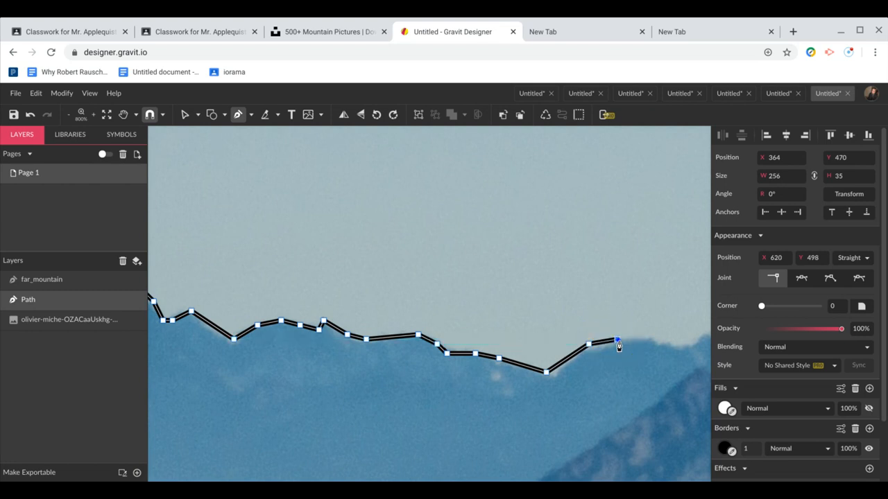
pyautogui.hscroll(2, 618, 344)
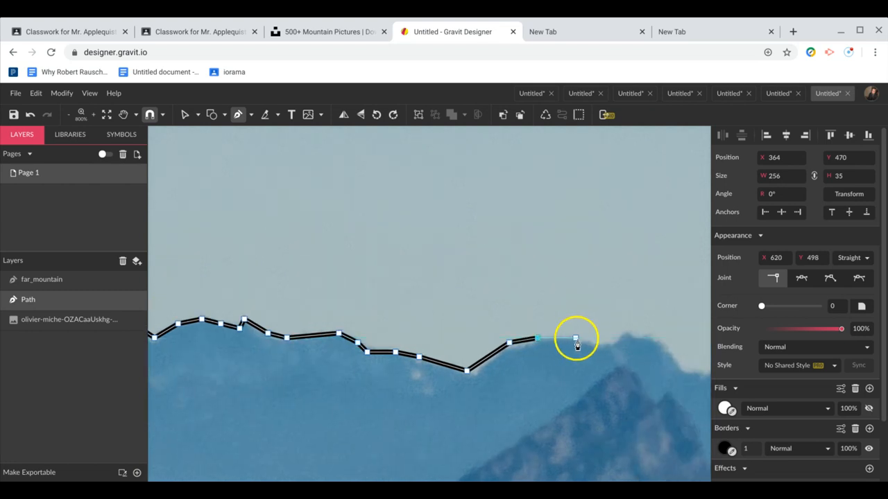
pyautogui.click(570, 339)
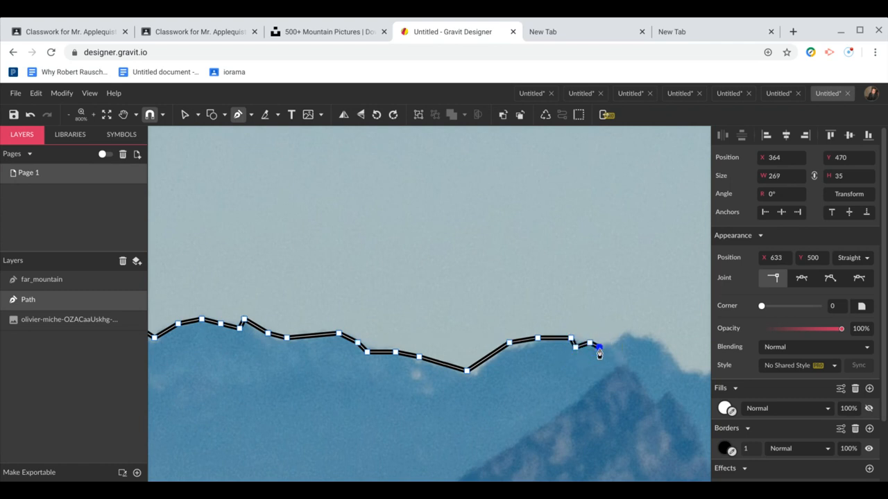
pyautogui.click(623, 335)
# Trace the flat top of the bump and its drop down to the low point at about X 655, Y 506.
pyautogui.hscroll(4, 624, 340)
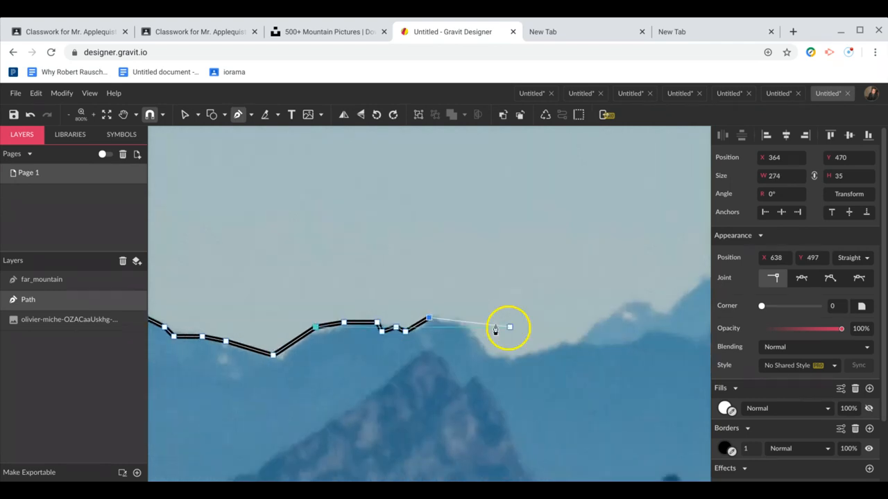
pyautogui.click(437, 323)
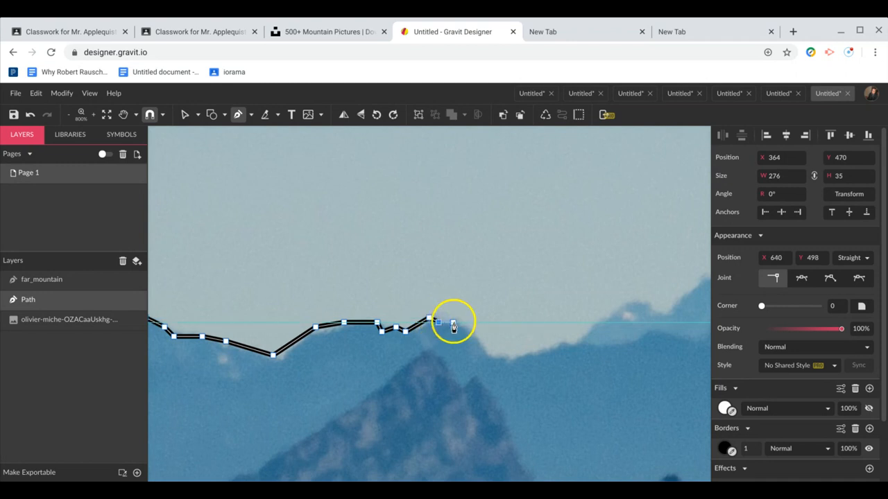
pyautogui.click(452, 323)
pyautogui.click(475, 342)
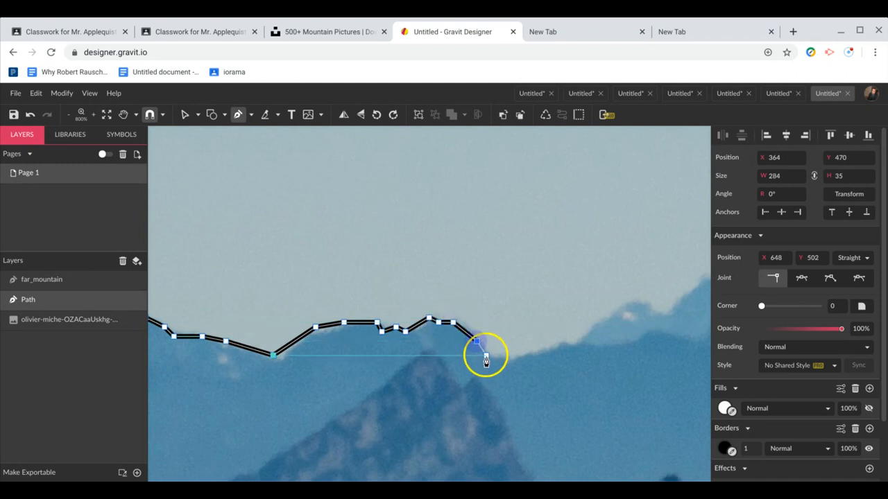
pyautogui.click(485, 356)
pyautogui.click(510, 360)
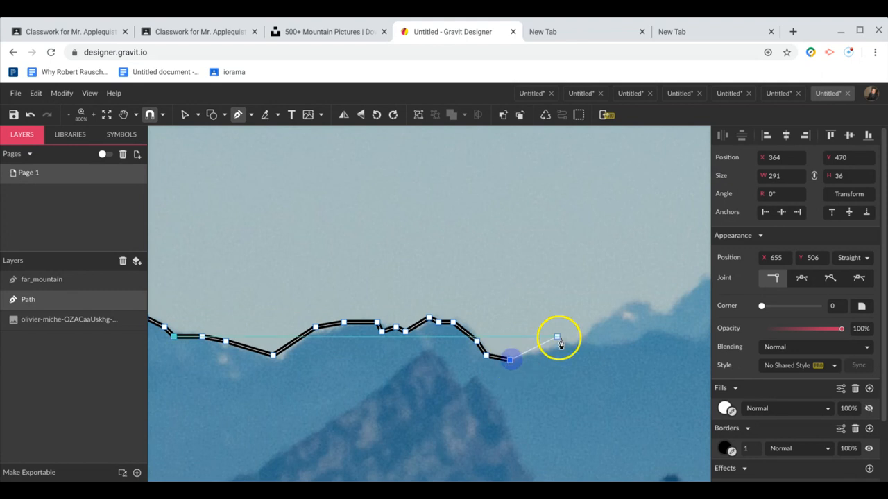
# Extend the path up from the low point, level to about X 678, Y 502, and up to the broad peak at about X 703, Y 488.
pyautogui.click(566, 341)
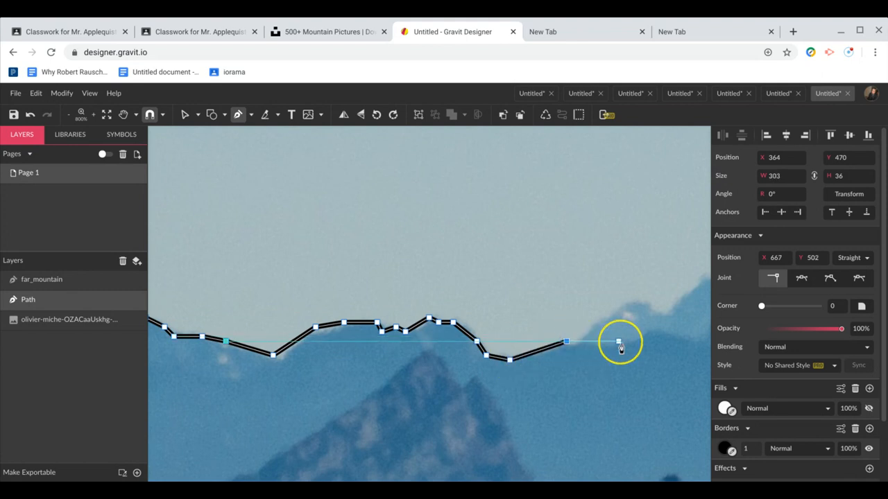
pyautogui.click(620, 342)
pyautogui.hscroll(10, 621, 346)
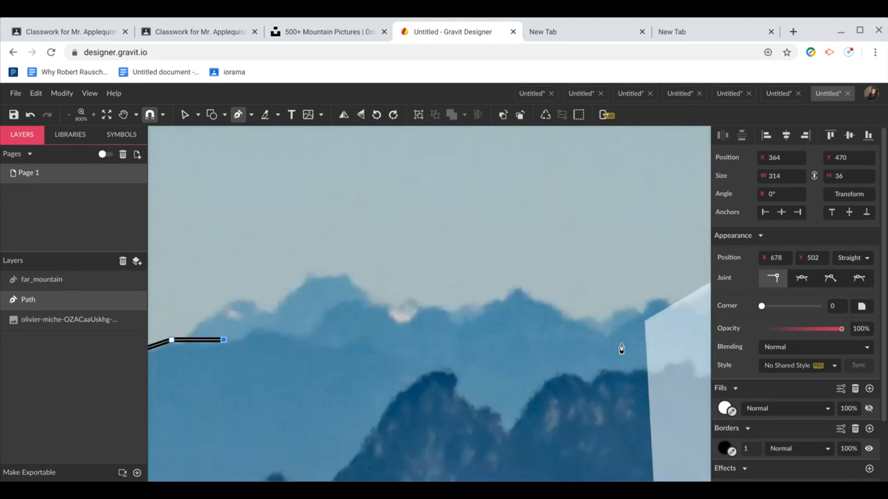
pyautogui.hscroll(-4, 423, 337)
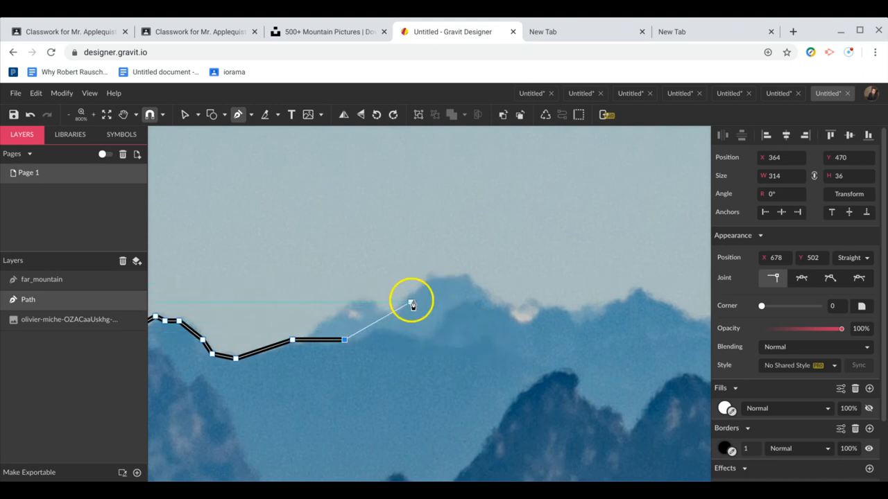
pyautogui.click(425, 280)
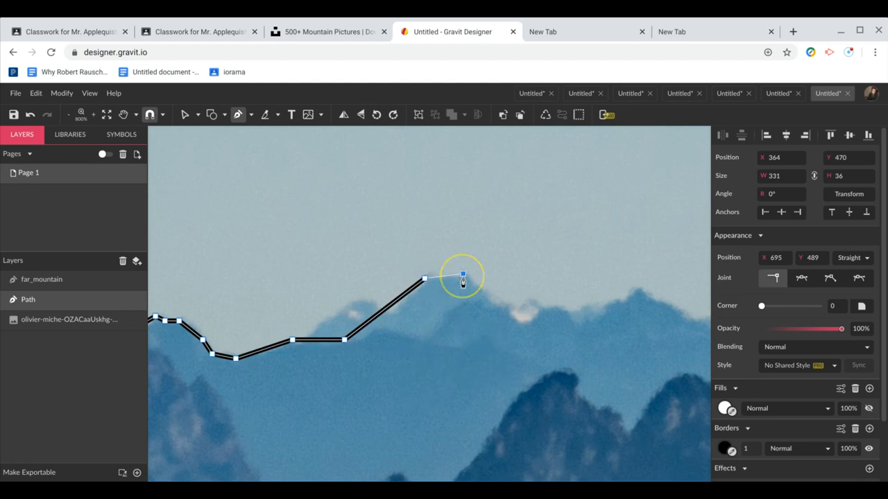
pyautogui.click(463, 276)
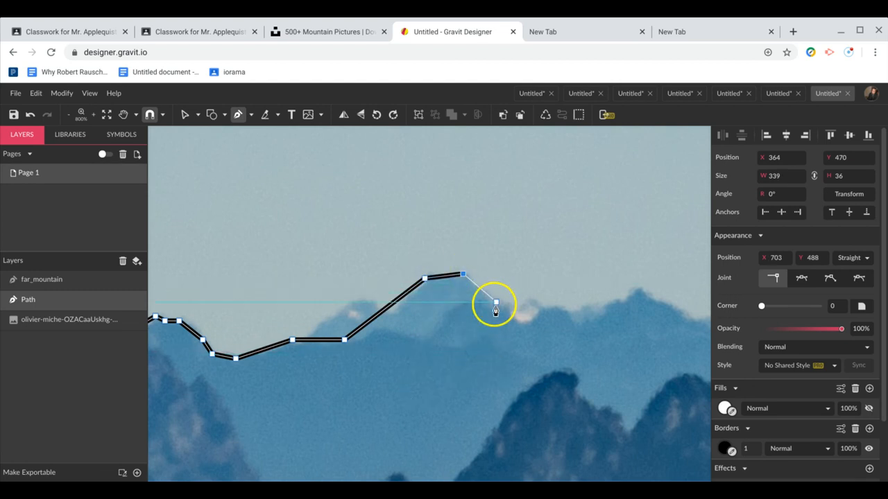
# Trace down from the broad peak, through the notch and over the small bump to about X 732, Y 498.
pyautogui.click(496, 303)
pyautogui.click(515, 316)
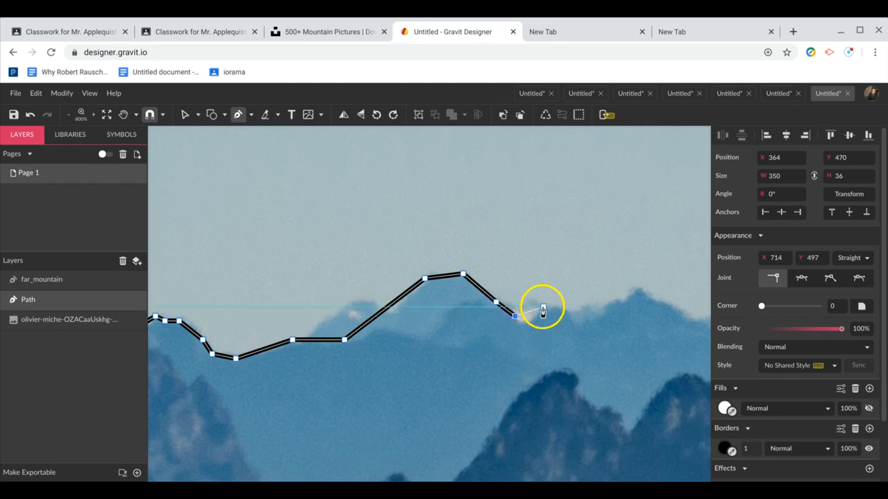
pyautogui.click(529, 320)
pyautogui.click(548, 308)
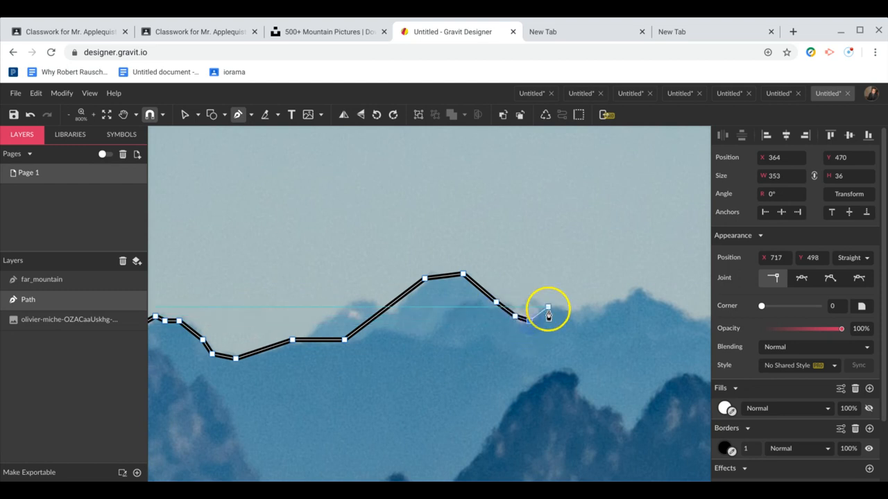
pyautogui.click(566, 312)
pyautogui.click(571, 321)
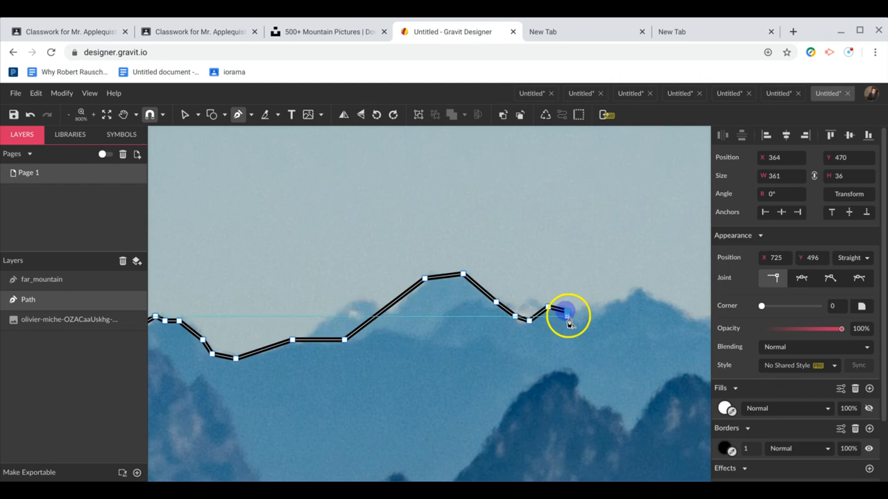
pyautogui.click(600, 320)
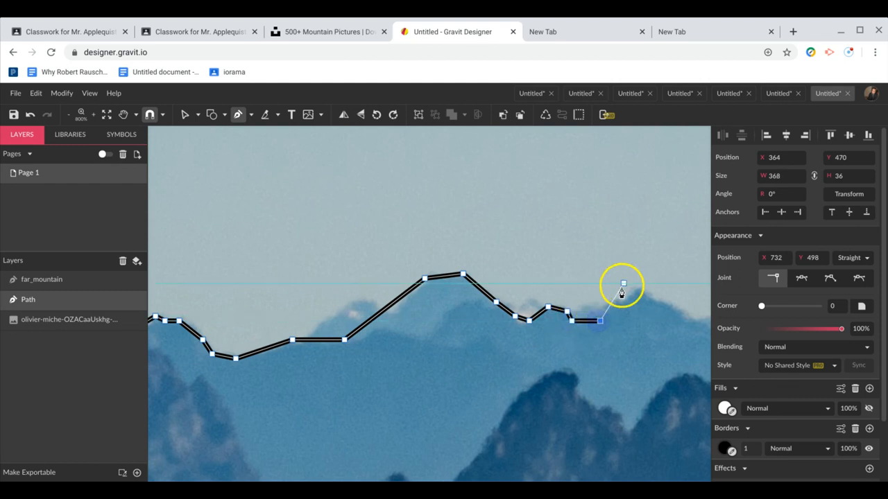
# Trace the rise up to the pointed peak at about X 740, Y 490.
pyautogui.click(614, 298)
pyautogui.click(623, 292)
pyautogui.click(638, 285)
# Trace the descent from the pointed peak down to the dip at about X 759, Y 502.
pyautogui.hscroll(5, 636, 287)
pyautogui.scroll(-1, 636, 287)
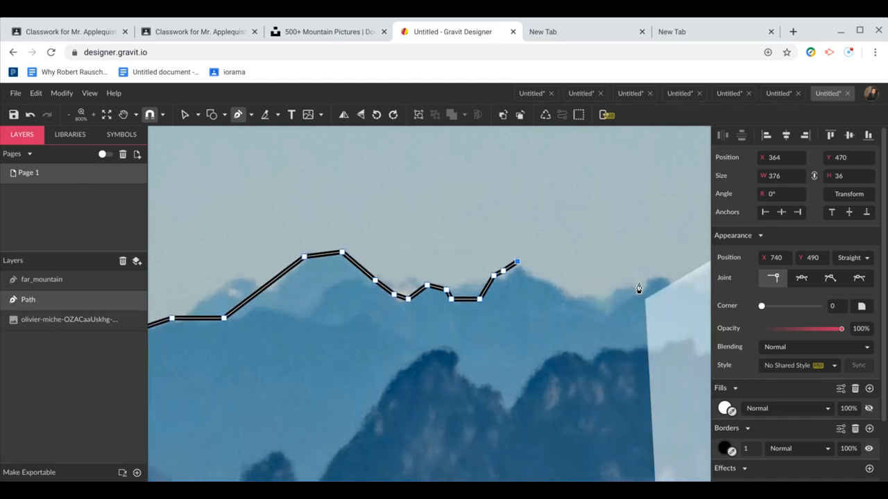
pyautogui.click(527, 276)
pyautogui.click(550, 281)
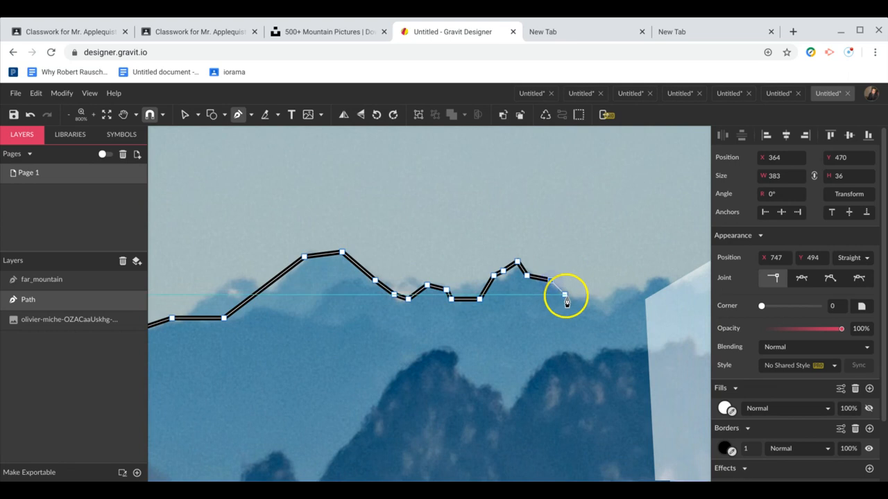
pyautogui.click(584, 304)
pyautogui.click(588, 304)
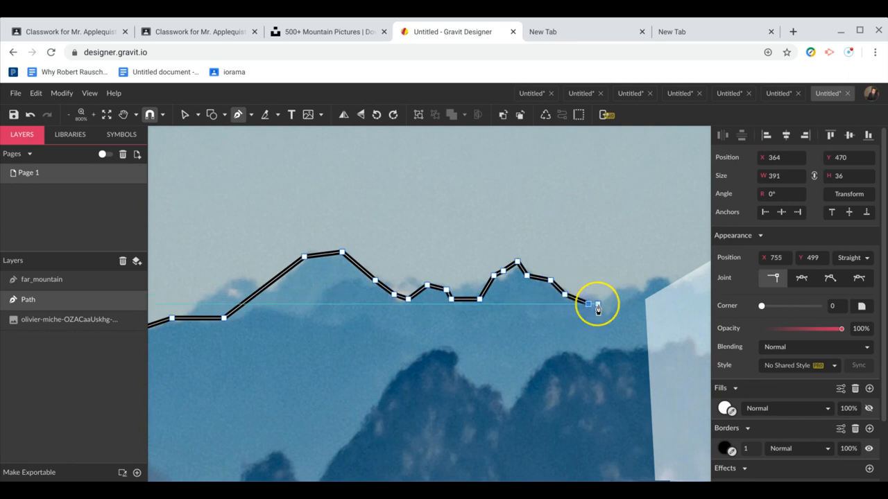
pyautogui.hscroll(2, 596, 308)
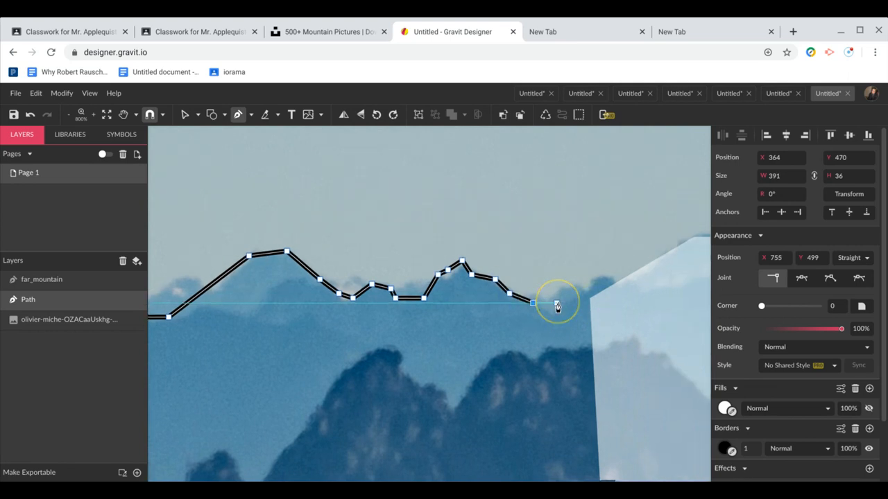
pyautogui.hscroll(4, 557, 307)
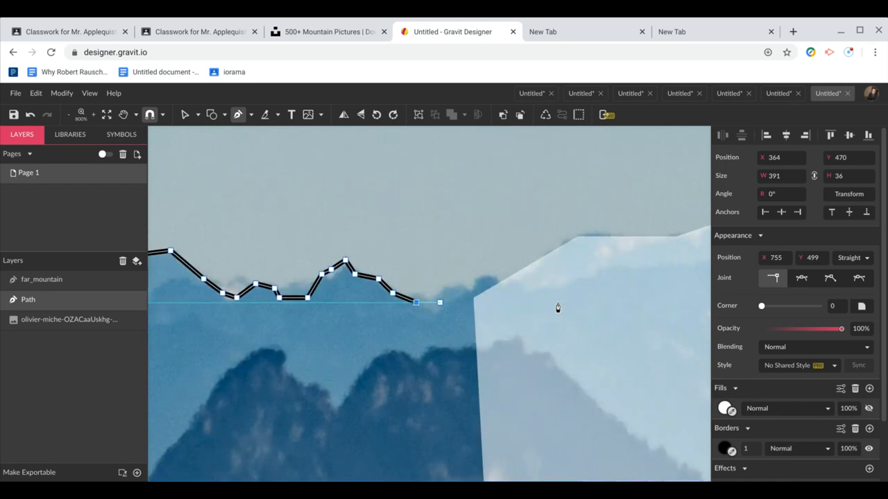
pyautogui.hscroll(2, 430, 303)
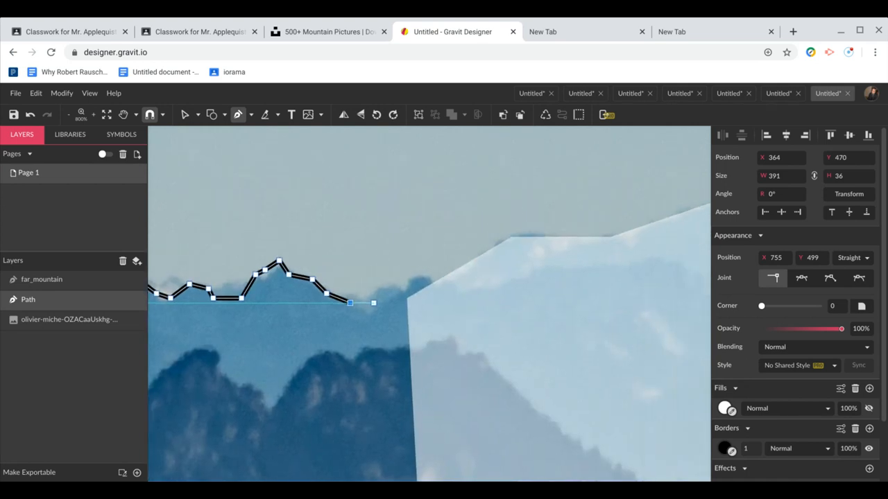
pyautogui.click(368, 316)
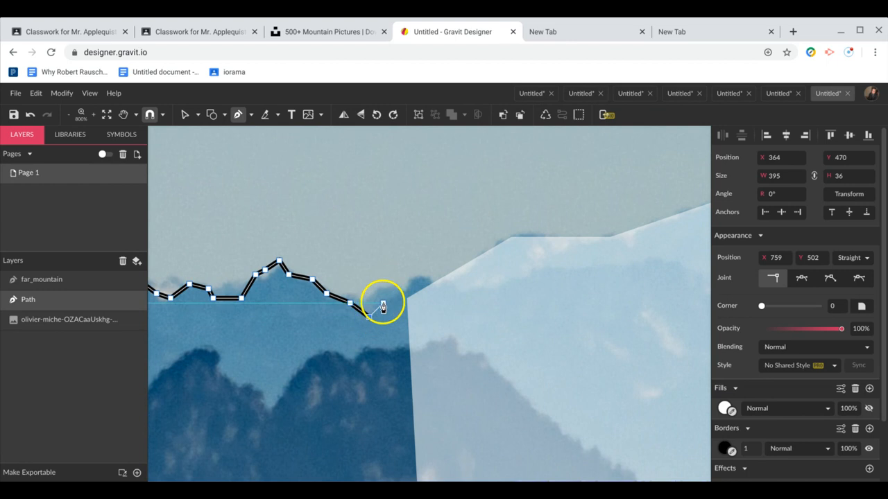
# Trace up from the dip and over the small bump at the far mountain shape's edge to about X 774, Y 496.
pyautogui.click(382, 303)
pyautogui.click(407, 284)
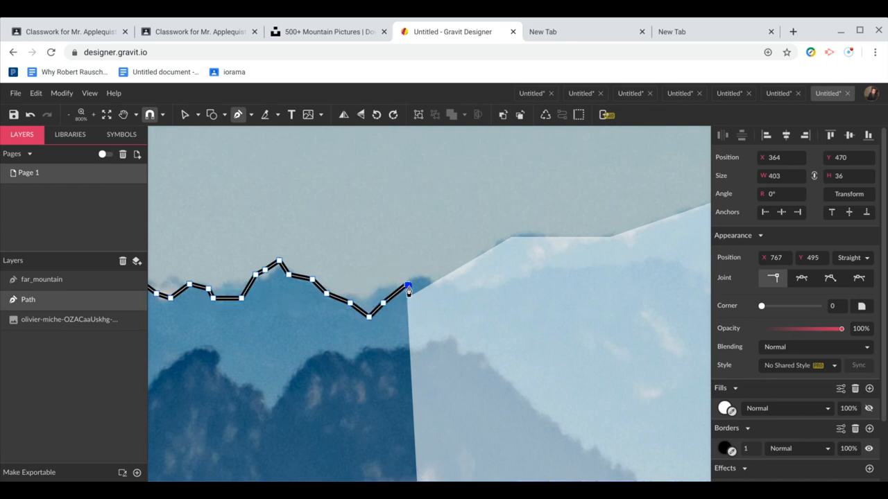
pyautogui.click(425, 276)
pyautogui.click(439, 289)
# Continue the path beneath the far mountain shape, through the shallow dip and up to about X 794, Y 492.
pyautogui.hscroll(2, 439, 292)
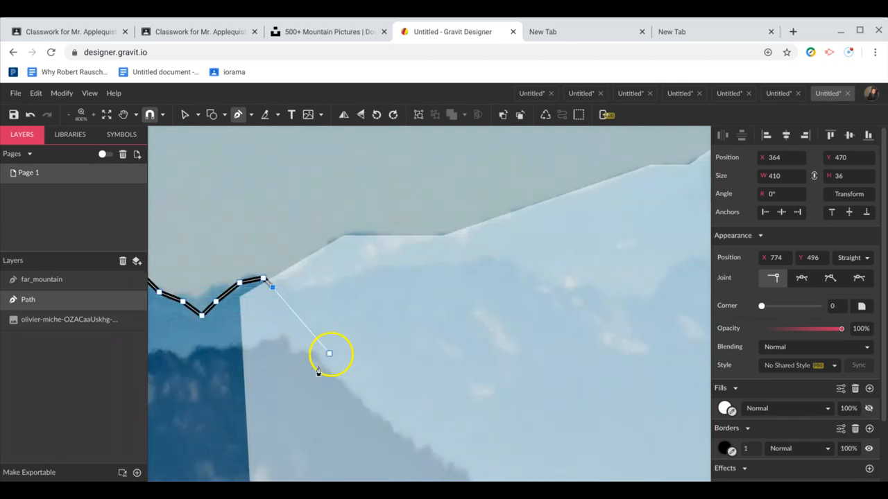
pyautogui.hscroll(3, 480, 305)
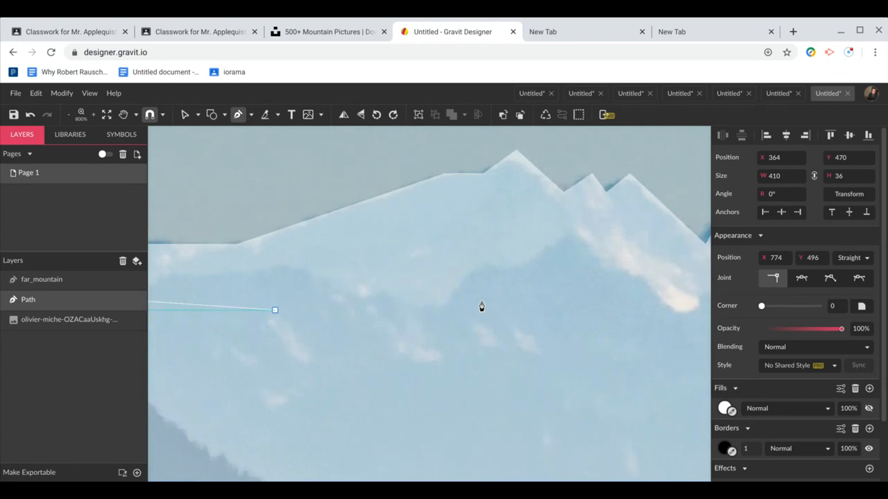
pyautogui.hscroll(4, 481, 305)
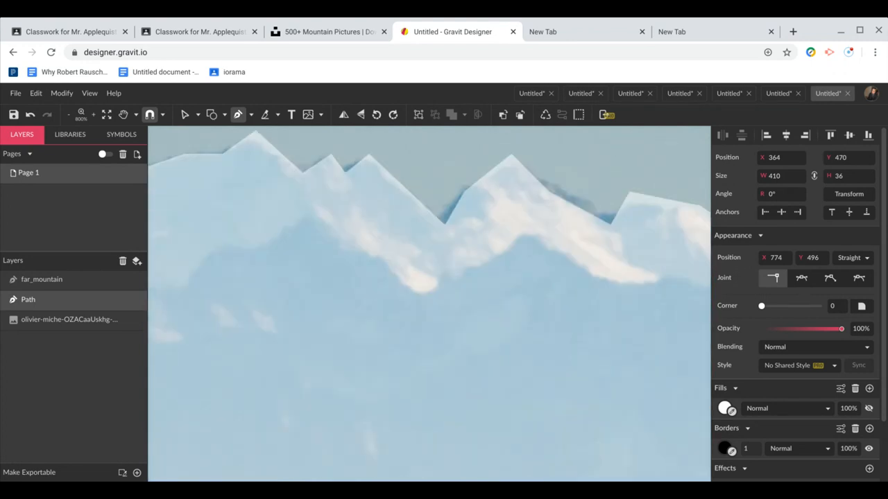
pyautogui.hscroll(-5, 330, 291)
pyautogui.hscroll(-4, 330, 291)
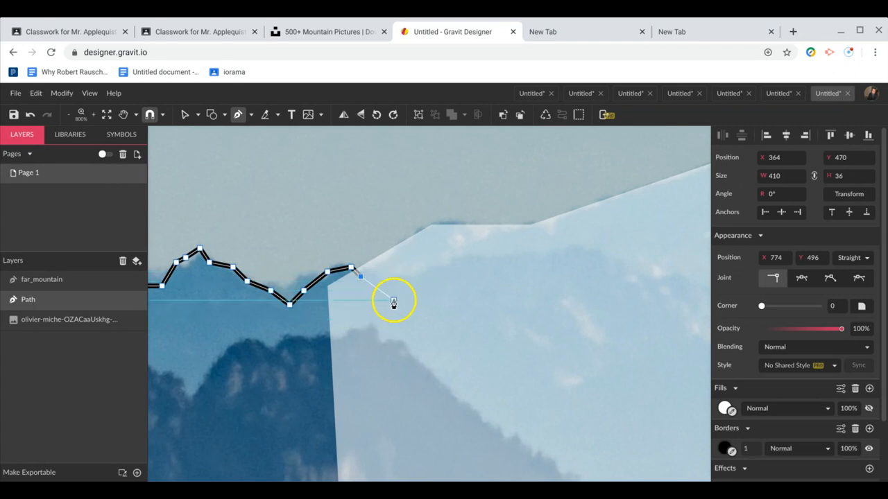
pyautogui.click(378, 281)
pyautogui.click(422, 277)
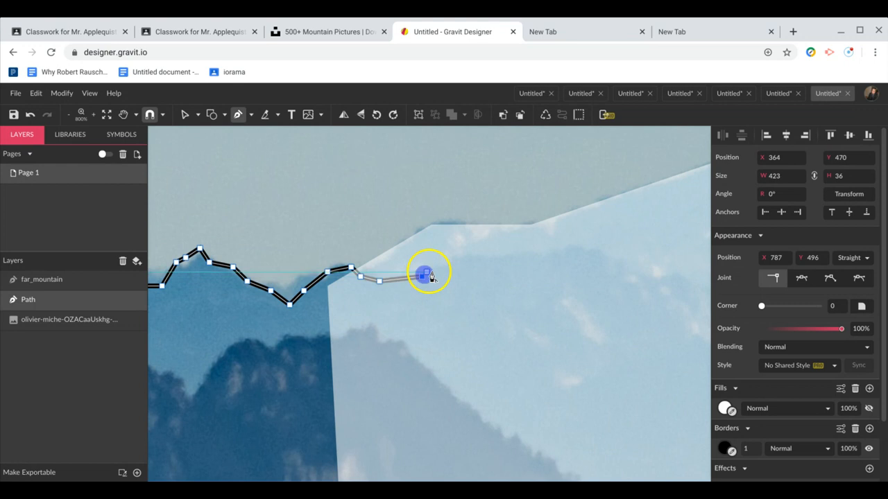
pyautogui.click(434, 267)
pyautogui.click(445, 272)
pyautogui.click(454, 257)
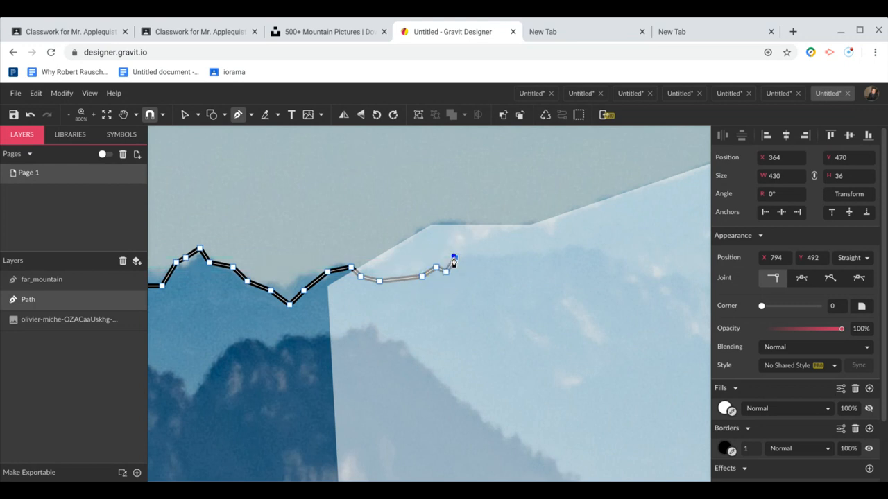
# Trace the ridge crest over its high point at about X 816, Y 490 and down to about X 845, Y 498.
pyautogui.click(511, 258)
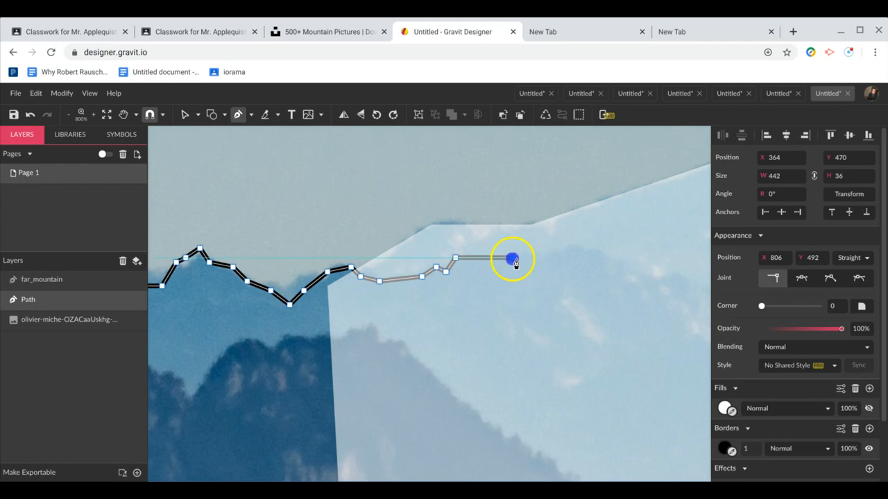
pyautogui.click(558, 249)
pyautogui.hscroll(2, 613, 253)
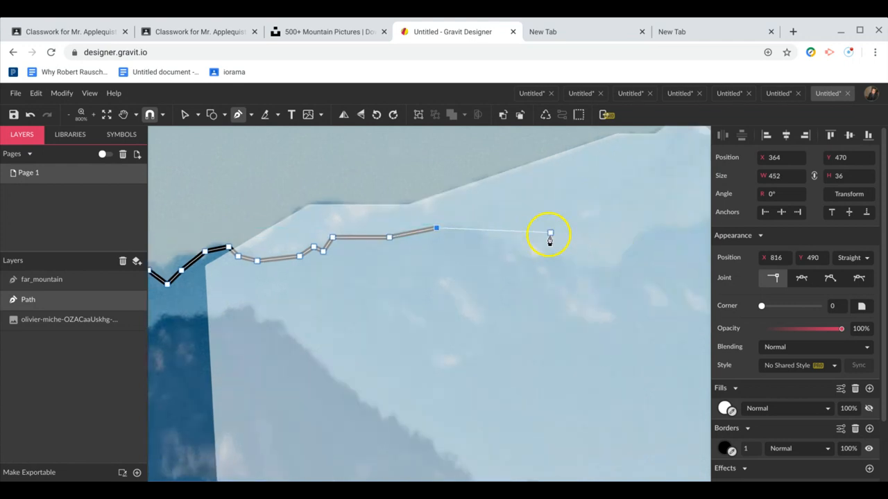
pyautogui.click(474, 233)
pyautogui.click(500, 252)
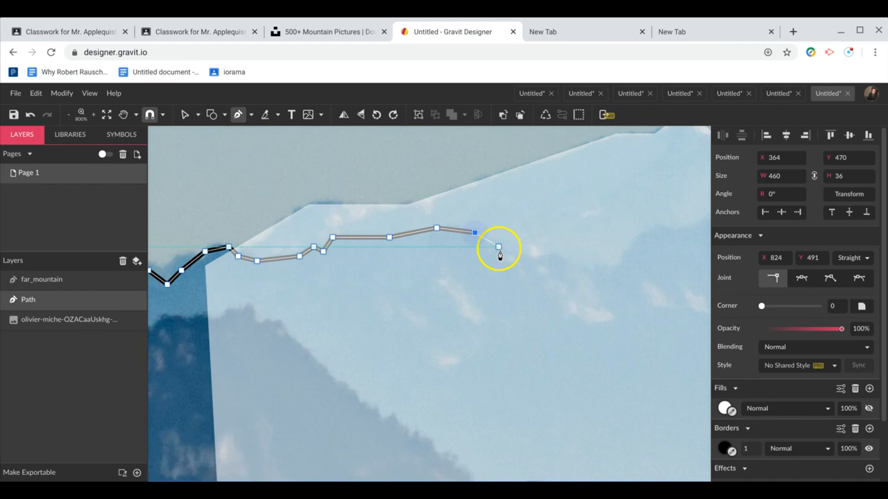
pyautogui.click(554, 258)
pyautogui.click(573, 266)
# Trace the flat valley bottom and the following rise to the ledge at about X 868, Y 490.
pyautogui.hscroll(2, 573, 265)
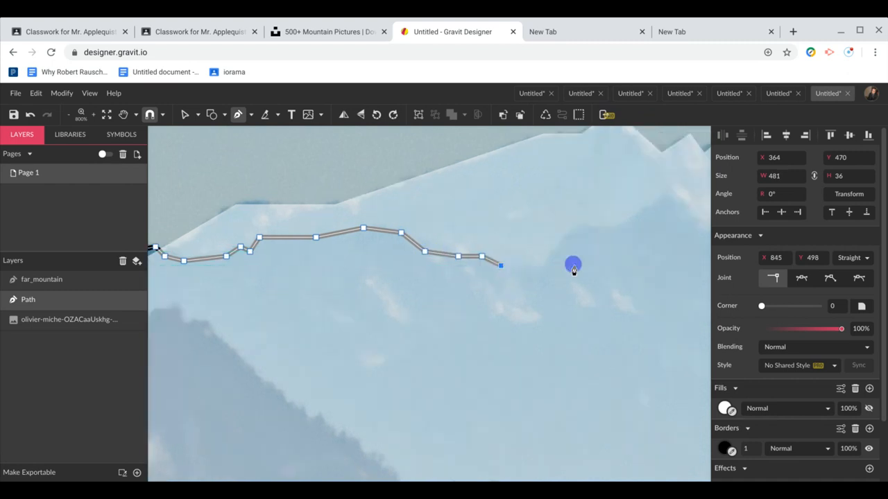
pyautogui.click(474, 264)
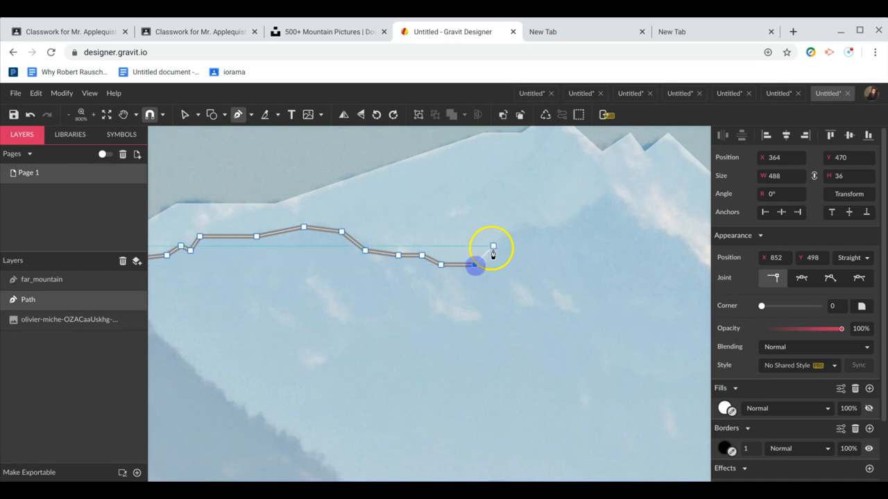
pyautogui.click(492, 247)
pyautogui.click(510, 232)
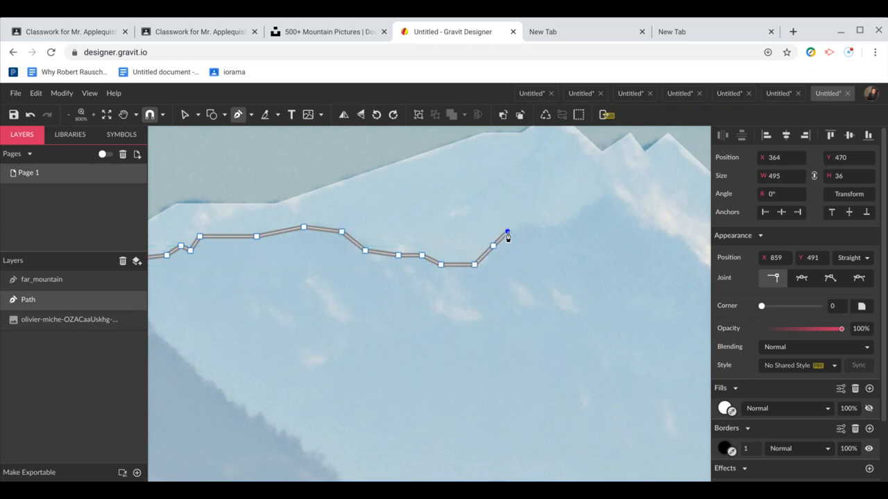
pyautogui.click(516, 231)
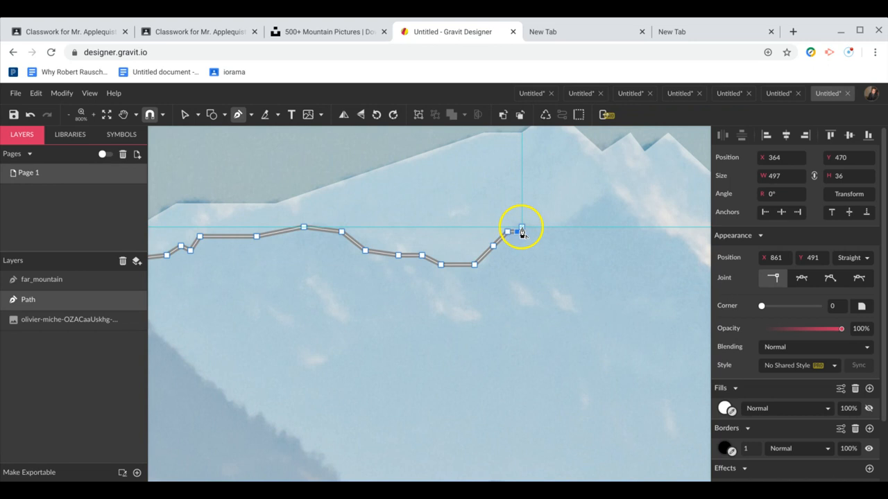
pyautogui.click(548, 227)
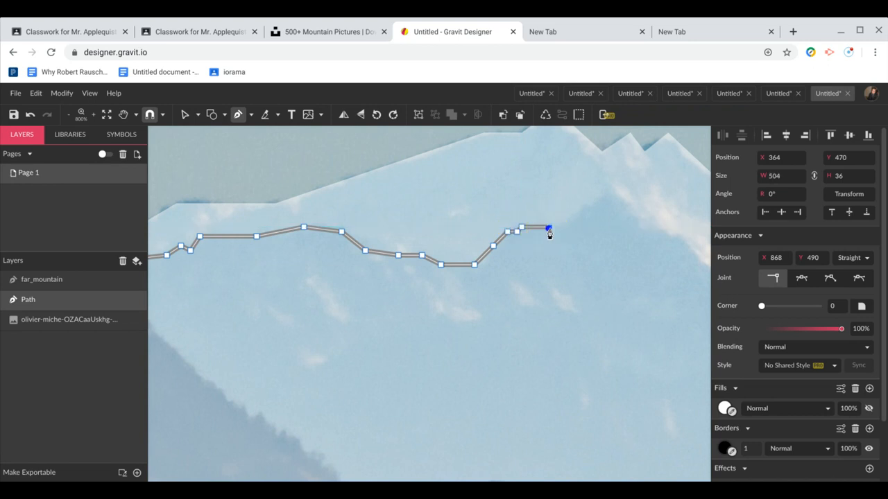
# Trace the path up from the ledge, over the small notch, to the peak at about X 881, Y 482.
pyautogui.click(563, 222)
pyautogui.click(583, 202)
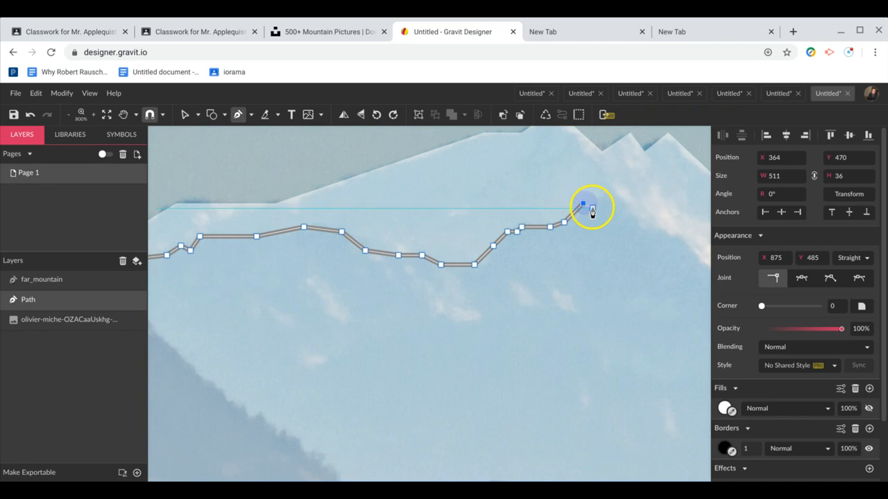
pyautogui.click(610, 190)
pyautogui.hscroll(5, 610, 195)
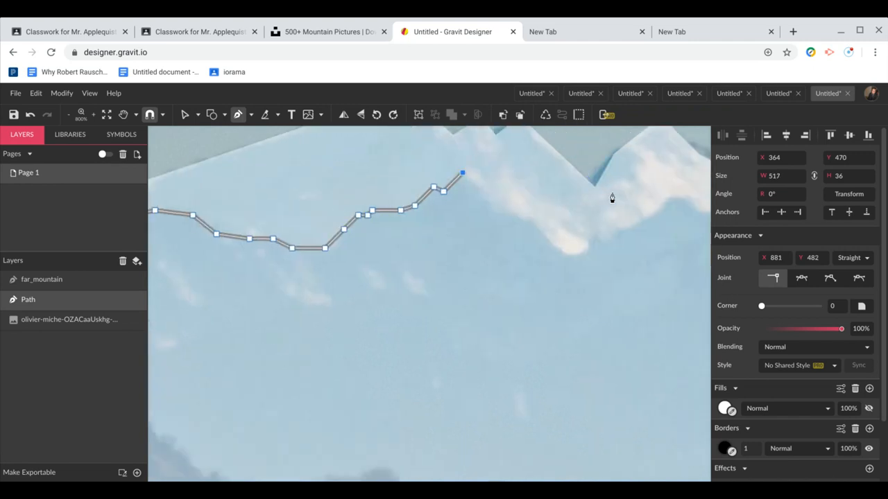
# Trace the slope beneath the snow down to the valley at about X 903, Y 499.
pyautogui.click(500, 202)
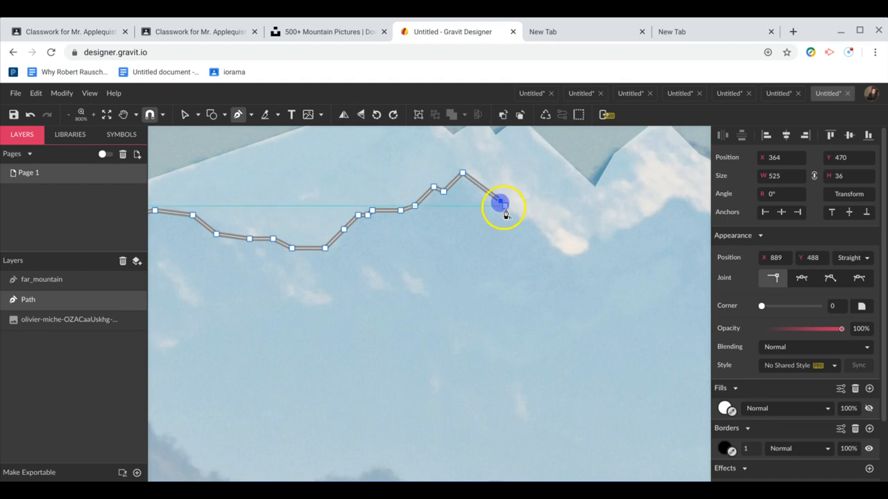
pyautogui.click(519, 217)
pyautogui.click(514, 219)
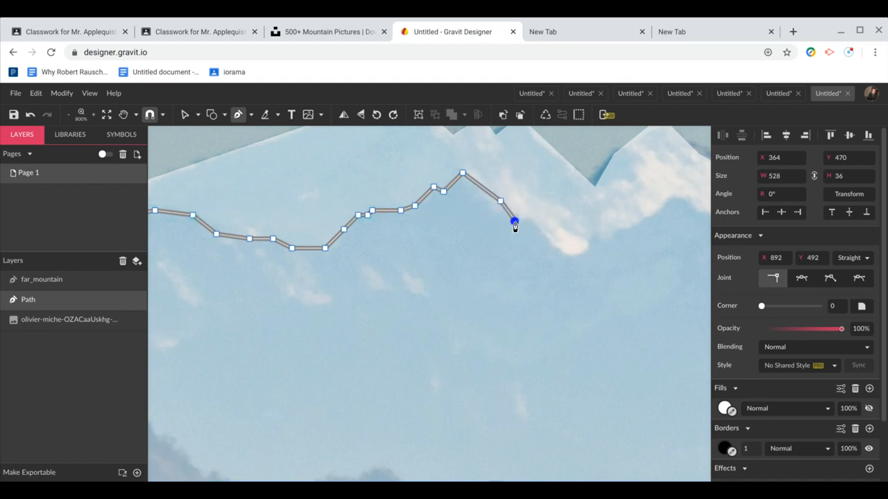
pyautogui.click(552, 244)
pyautogui.click(567, 254)
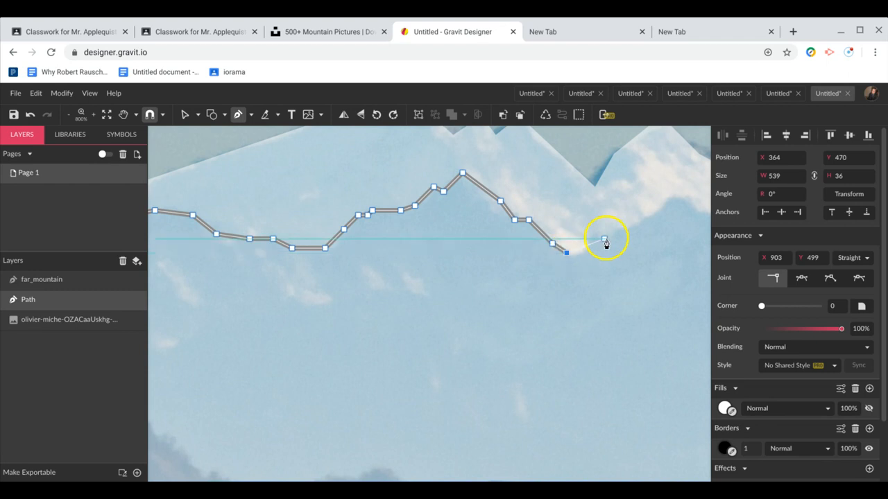
# Trace the stepped rise out of the valley along the snow edge to about X 923, Y 489.
pyautogui.click(590, 236)
pyautogui.click(609, 230)
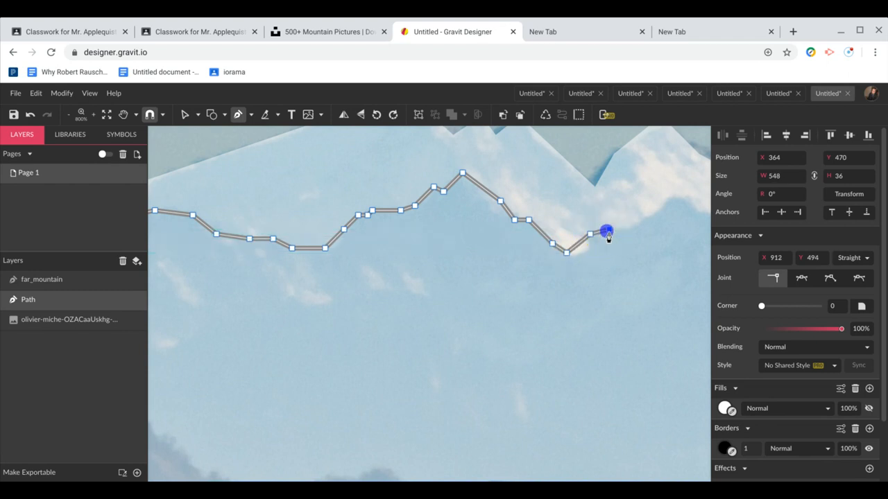
pyautogui.click(618, 234)
pyautogui.click(632, 224)
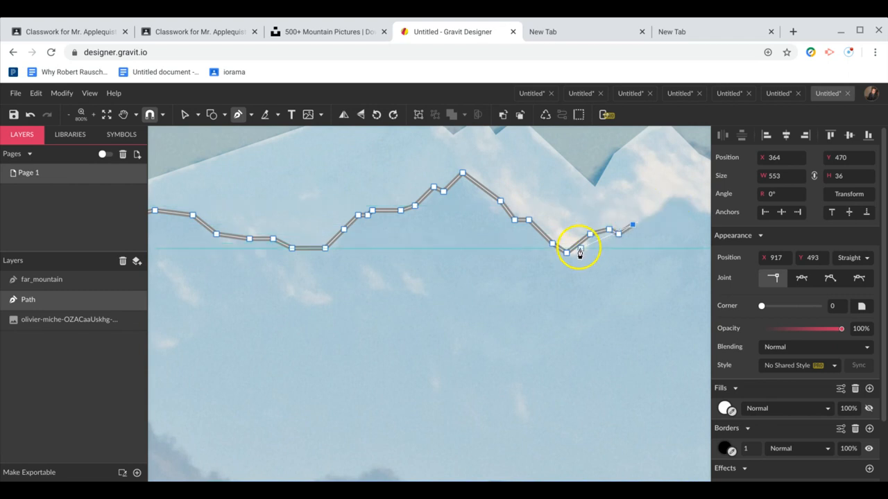
pyautogui.click(661, 206)
# Trace over the small flat summit and down its snowy slope to about X 941, Y 496.
pyautogui.hscroll(2, 662, 210)
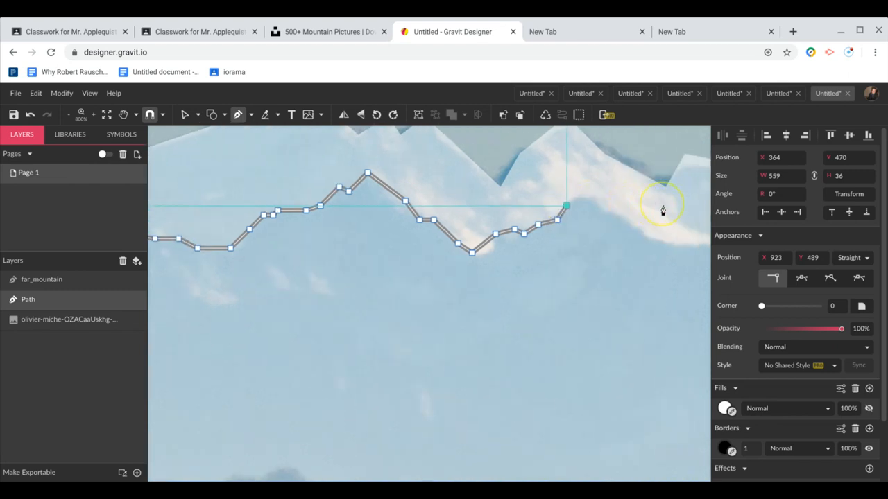
pyautogui.click(595, 201)
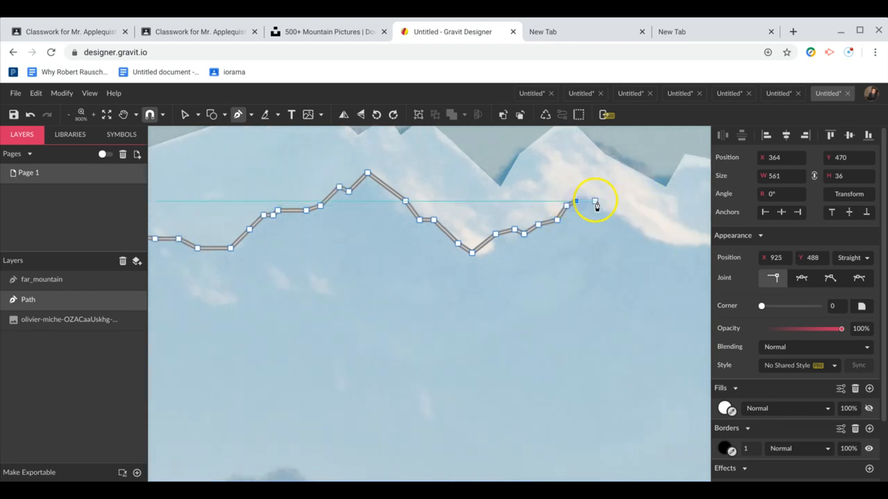
pyautogui.click(604, 211)
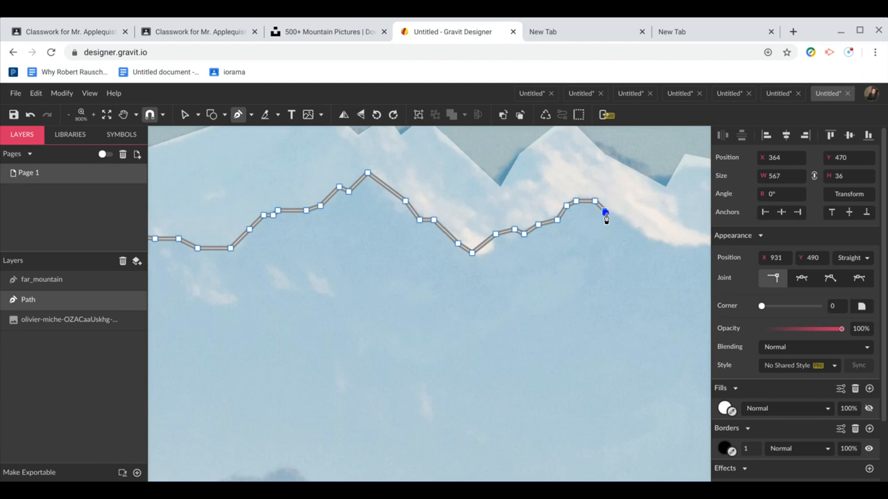
pyautogui.click(632, 220)
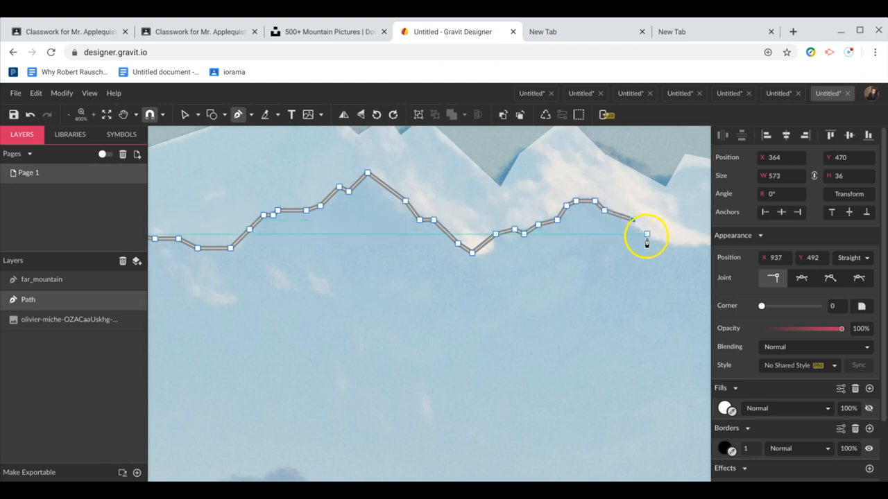
pyautogui.hscroll(3, 653, 246)
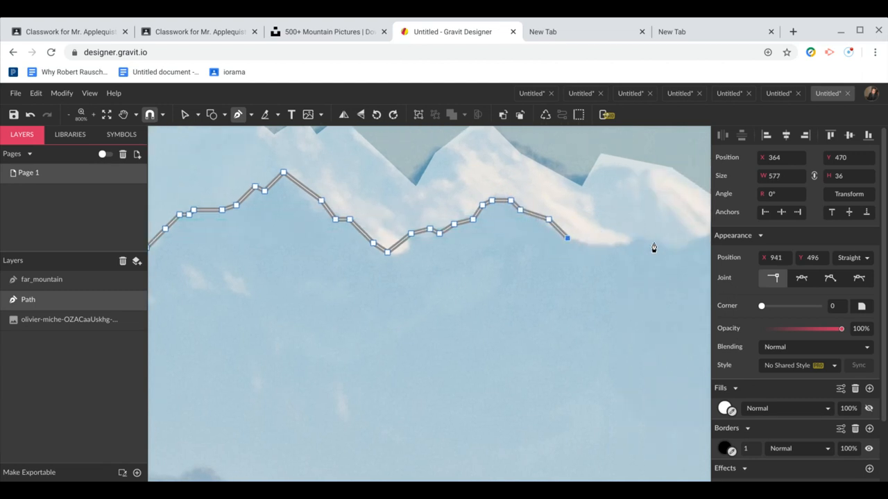
# Continue the path along the lower snow line and its shallow bumps to the far mountain shape's edge at about X 993, Y 497.
pyautogui.hscroll(2, 619, 251)
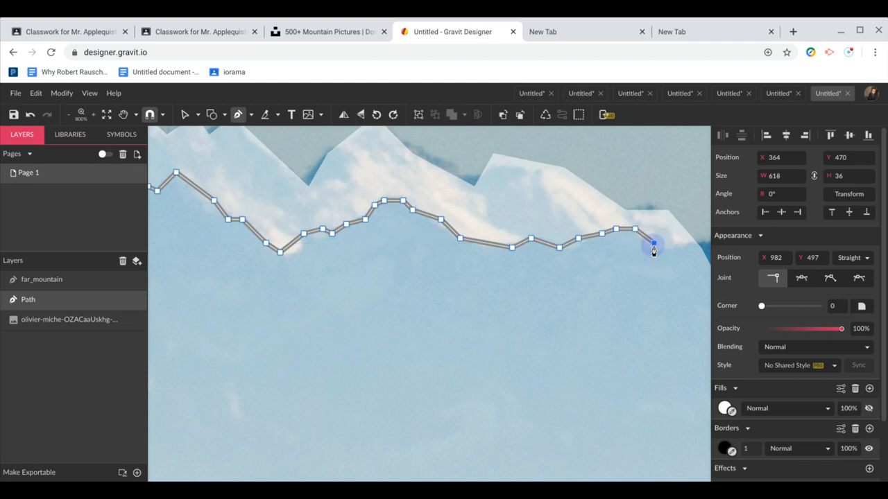
pyautogui.scroll(-1, 653, 246)
pyautogui.hscroll(2, 653, 247)
pyautogui.click(620, 231)
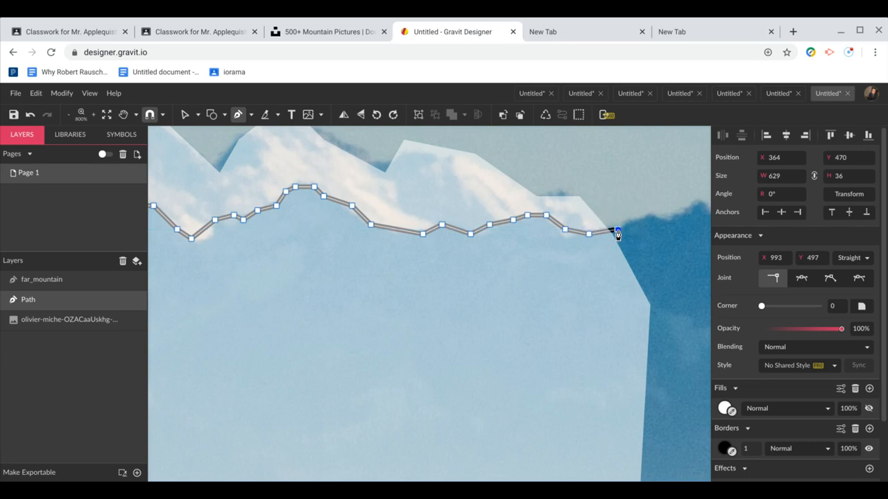
# Trace the dark blue ridge beyond the far mountain shape over its small bump and peak, down to about X 1019, Y 499.
pyautogui.click(636, 222)
pyautogui.click(649, 216)
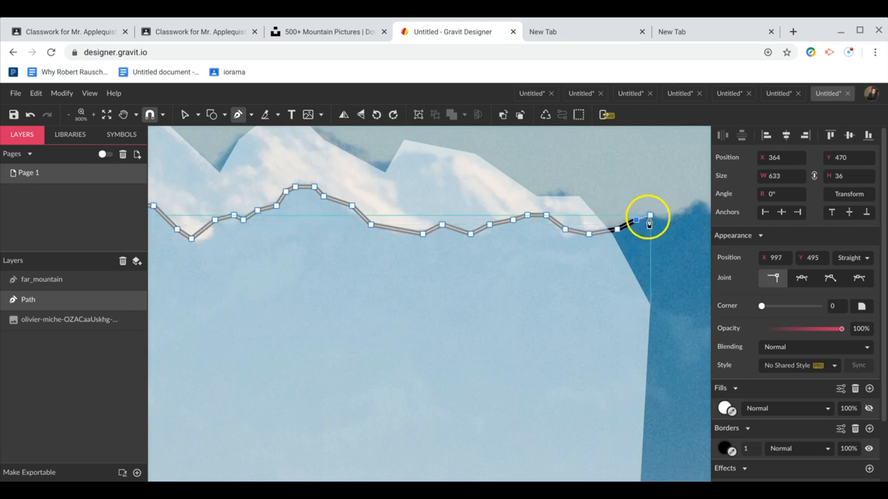
pyautogui.click(664, 221)
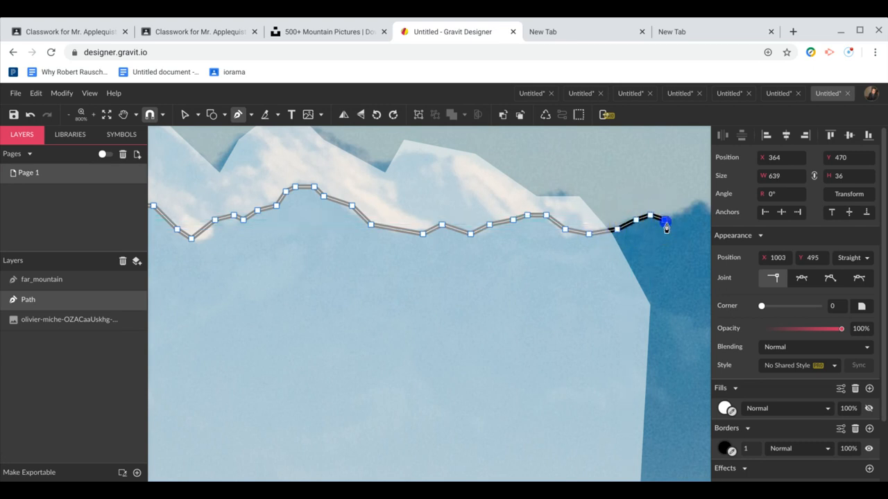
pyautogui.hscroll(2, 664, 223)
pyautogui.click(573, 201)
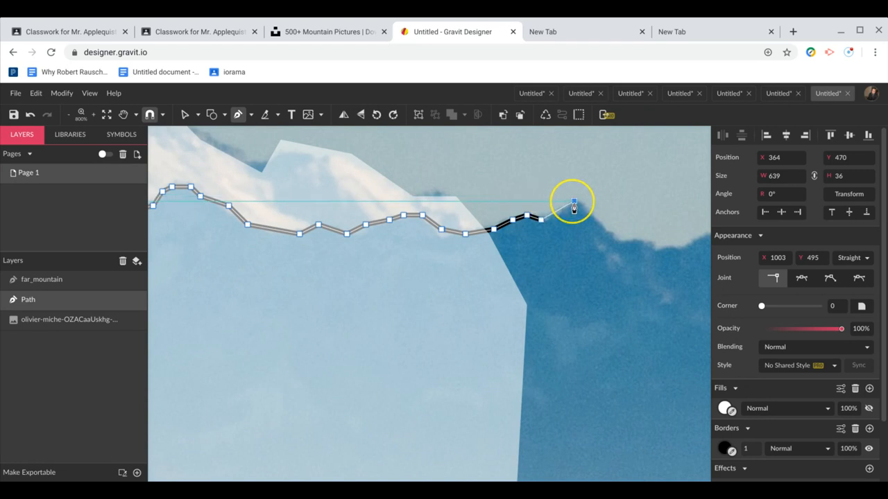
pyautogui.click(618, 239)
# Trace the shallow valley floor of the dark blue ridge and the following rise to about X 1039, Y 498.
pyautogui.hscroll(5, 618, 243)
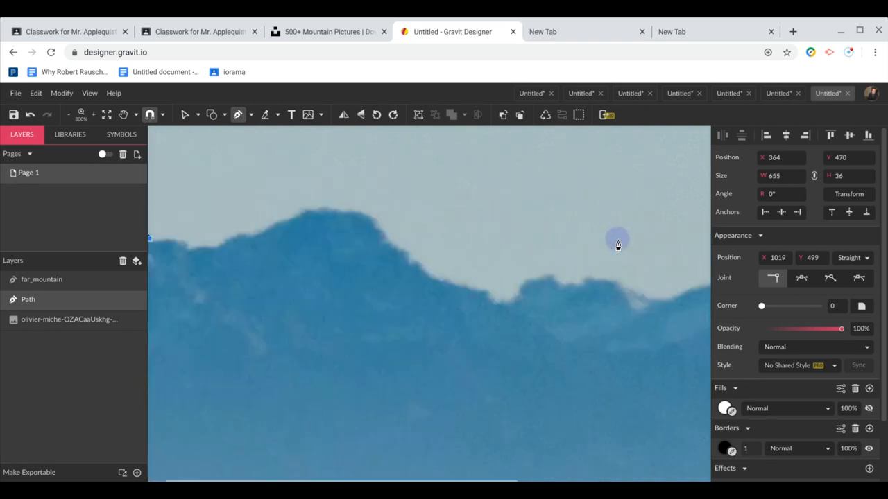
pyautogui.hscroll(6, 618, 246)
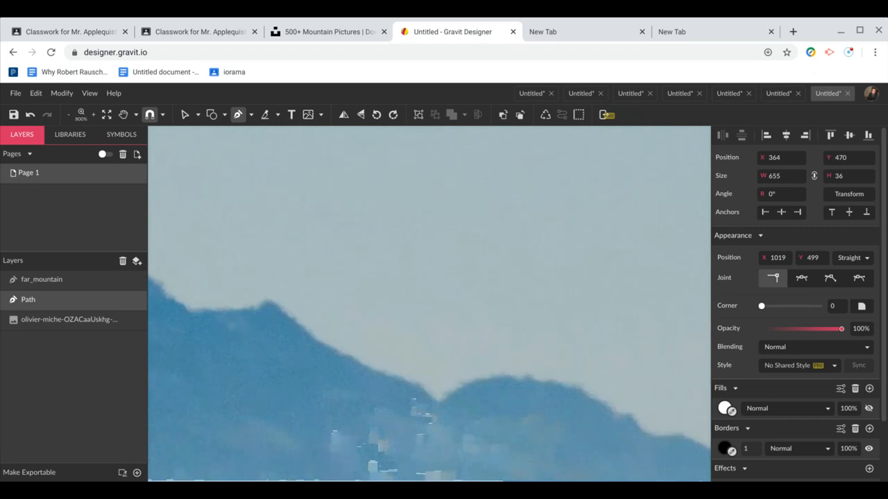
pyautogui.hscroll(-10, 615, 238)
pyautogui.scroll(3, 616, 239)
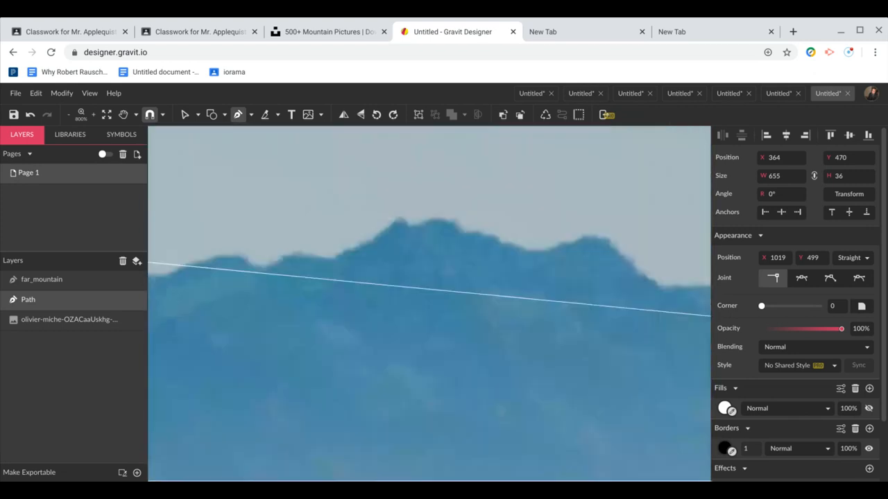
pyautogui.hscroll(-8, 616, 239)
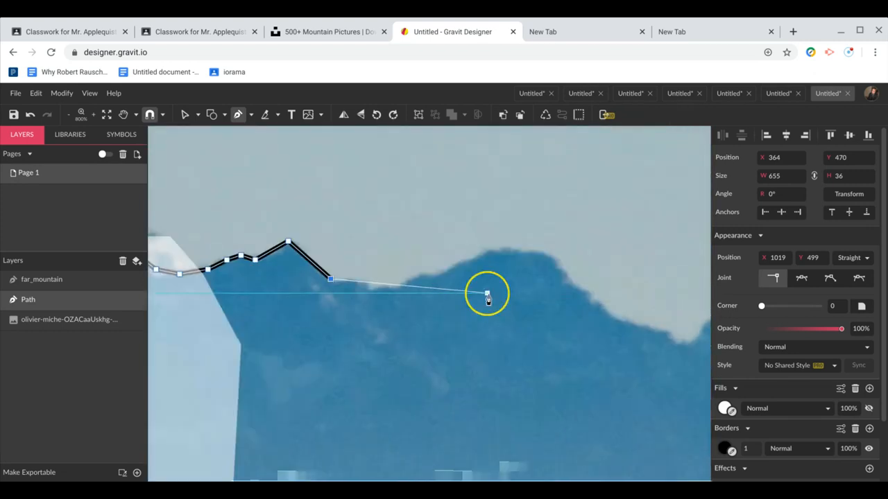
pyautogui.click(363, 288)
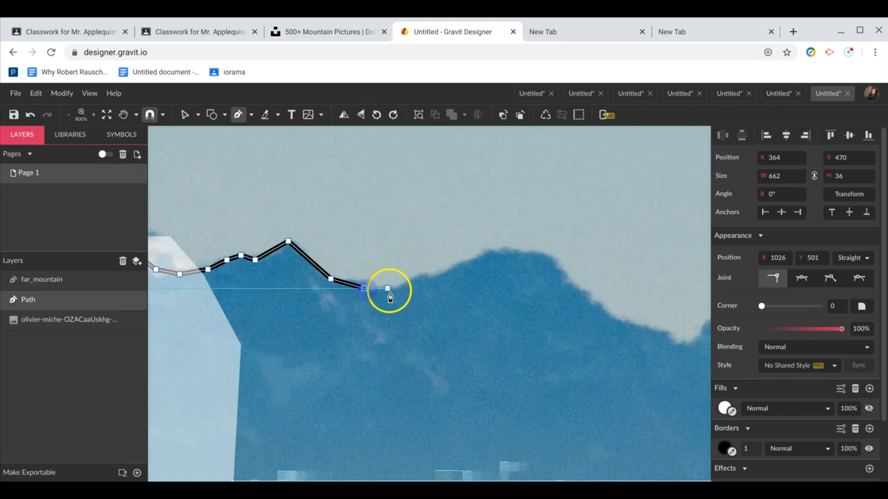
pyautogui.click(392, 289)
pyautogui.click(423, 275)
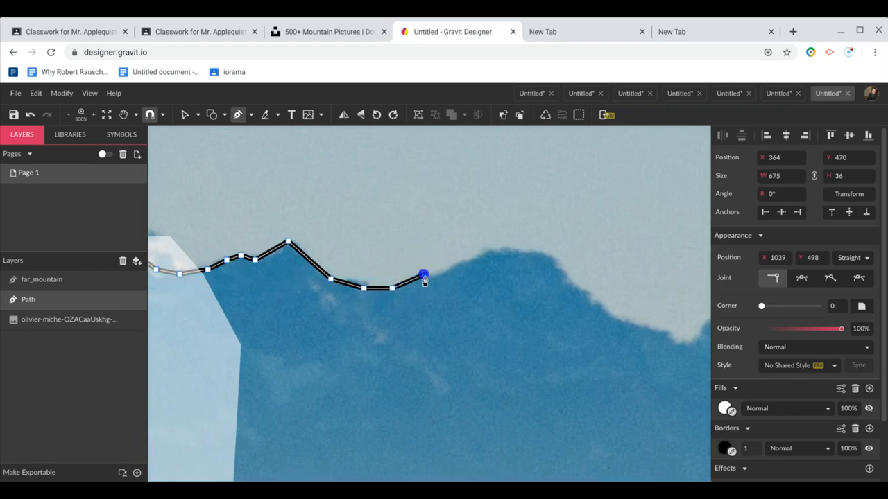
# Trace over the rounded hump of the dark blue ridge and down its far slope to about X 1077, Y 506.
pyautogui.click(433, 278)
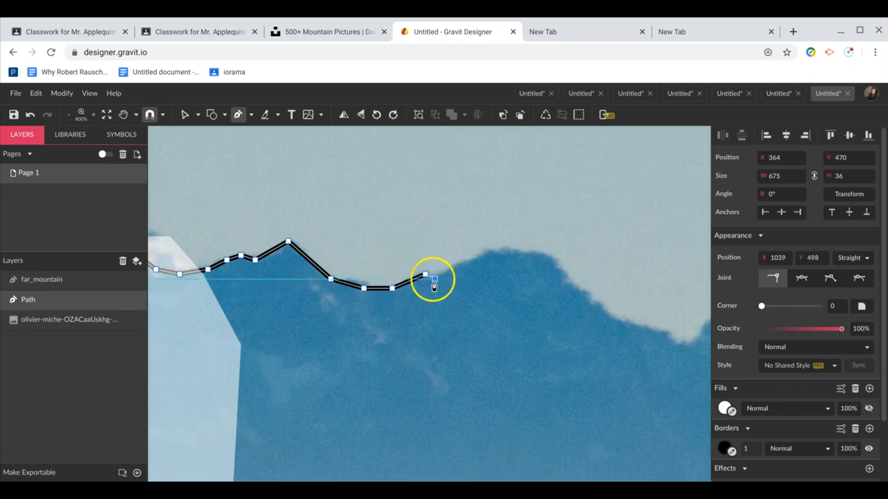
pyautogui.click(485, 251)
pyautogui.click(519, 251)
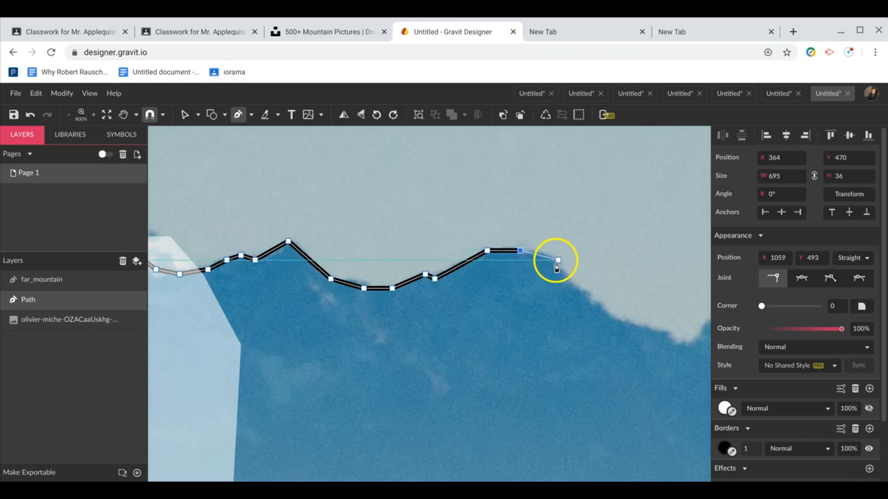
pyautogui.click(555, 261)
pyautogui.click(581, 288)
pyautogui.click(604, 313)
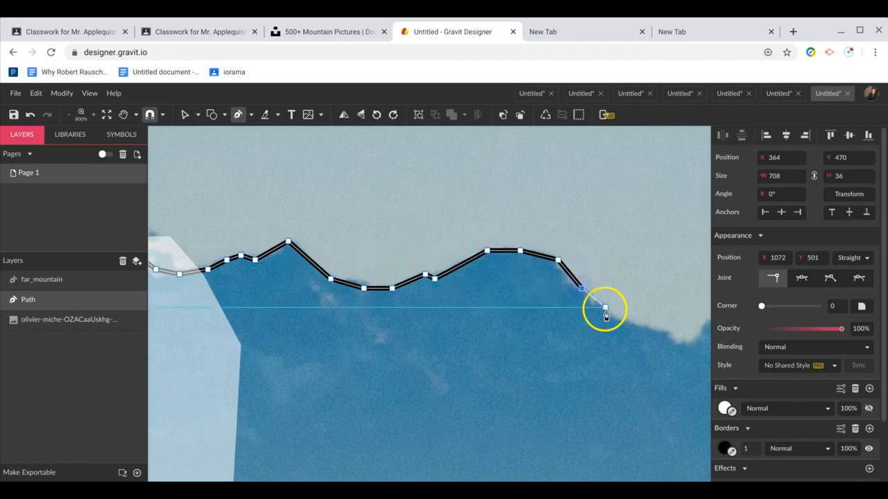
# Continue the path down beneath the clump on the ridge to about X 1110, Y 521 and back up to about X 1125, Y 512.
pyautogui.hscroll(5, 605, 315)
pyautogui.click(454, 330)
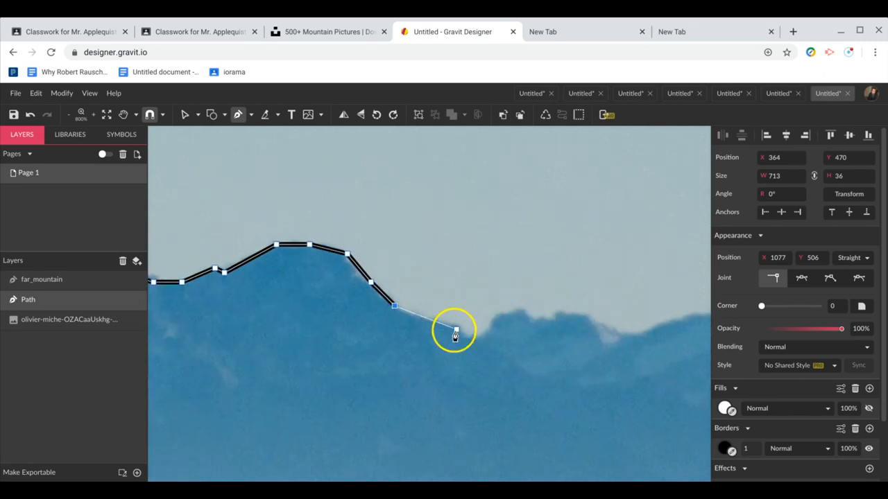
pyautogui.click(461, 344)
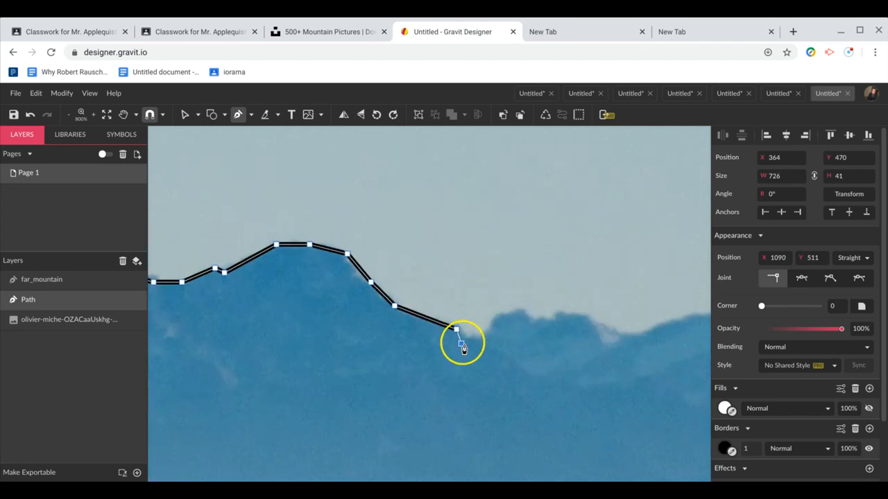
pyautogui.click(532, 373)
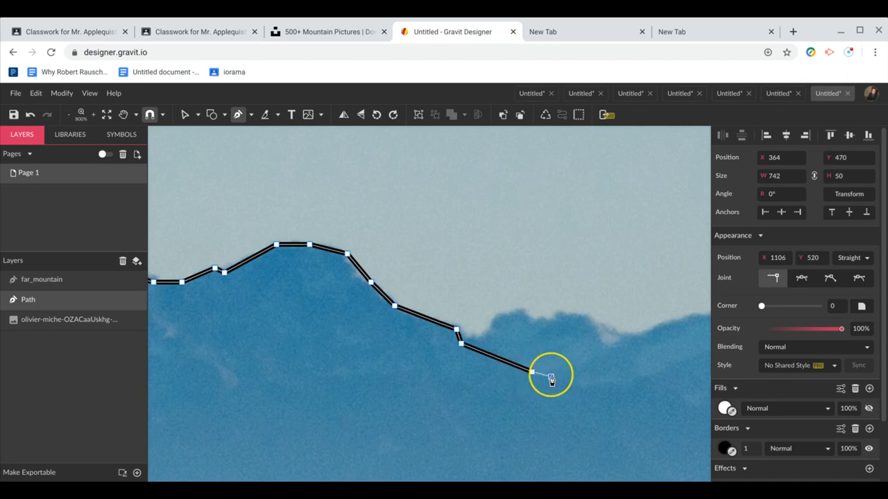
pyautogui.click(551, 378)
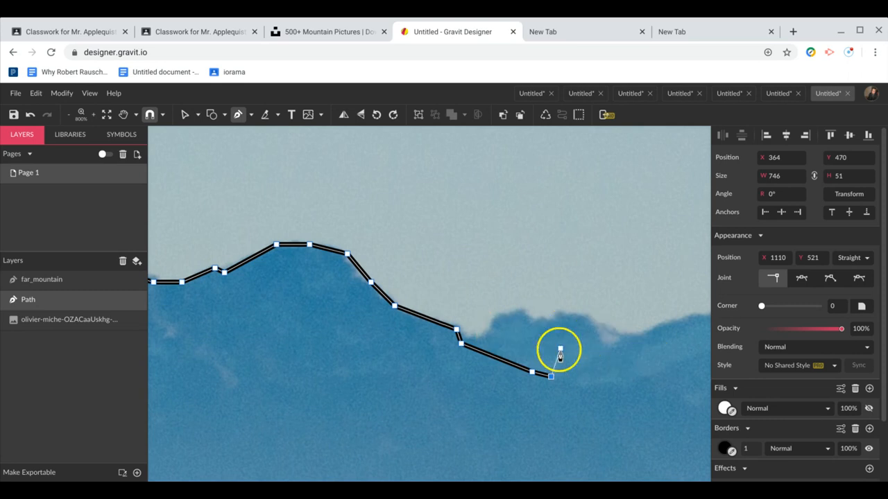
pyautogui.click(621, 335)
pyautogui.hscroll(3, 624, 340)
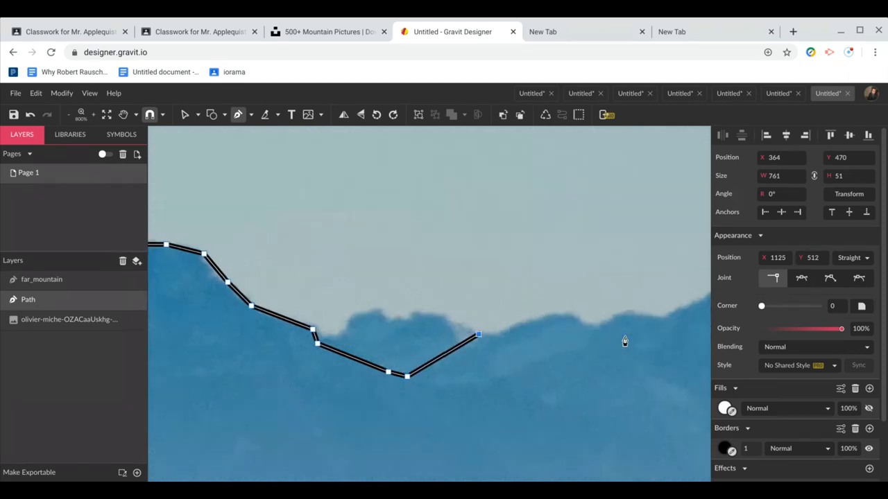
# Trace over the low bump, through the dip at about X 1149, Y 511, and along the following rise past about X 1156, Y 508.
pyautogui.click(529, 323)
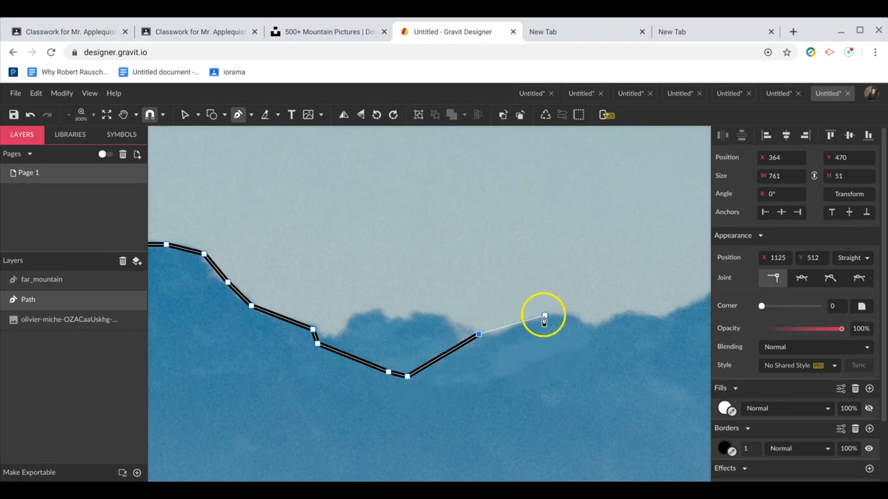
pyautogui.click(520, 321)
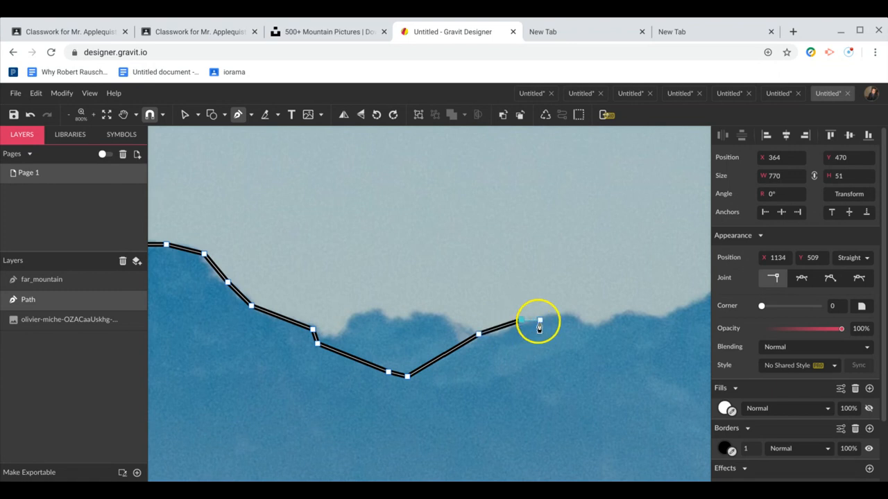
pyautogui.click(590, 331)
pyautogui.hscroll(3, 590, 331)
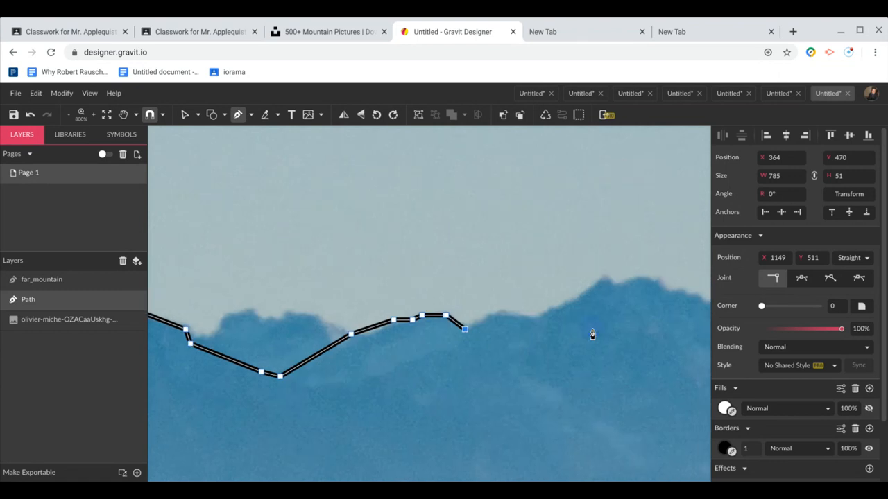
pyautogui.click(525, 321)
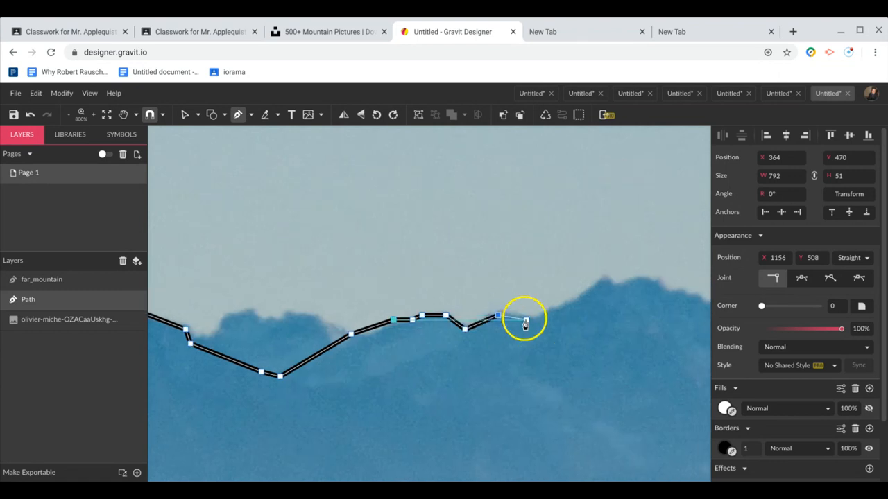
# Trace the dark blue ridge up to the peak at about X 1178, Y 500 and over its crest to about X 1191, Y 503.
pyautogui.click(601, 279)
pyautogui.hscroll(3, 600, 279)
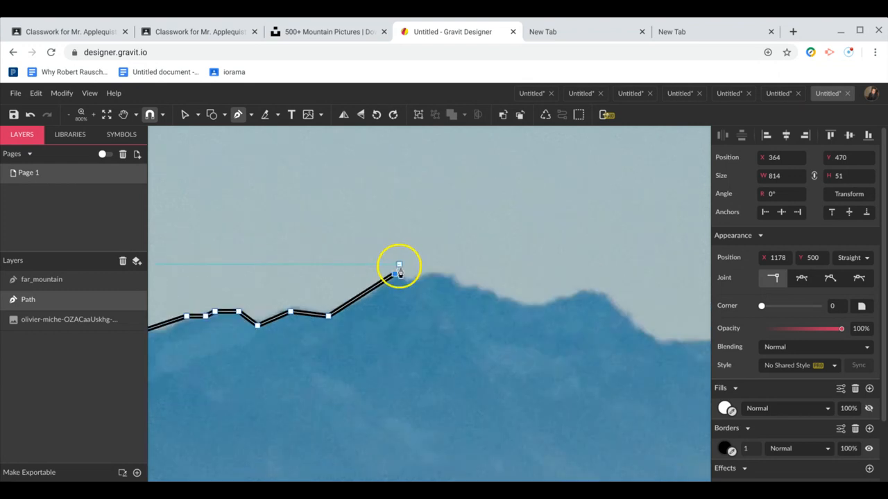
pyautogui.moveTo(412, 284); pyautogui.dragTo(438, 284)
pyautogui.click(457, 289)
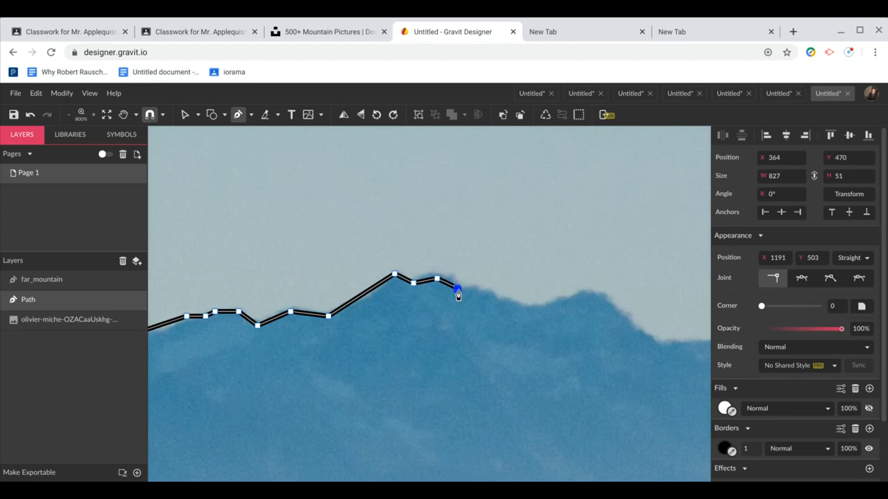
# Continue through the shallow dip, over the hump at about X 1218, Y 504, and down its far slope to about X 1232, Y 513.
pyautogui.click(493, 289)
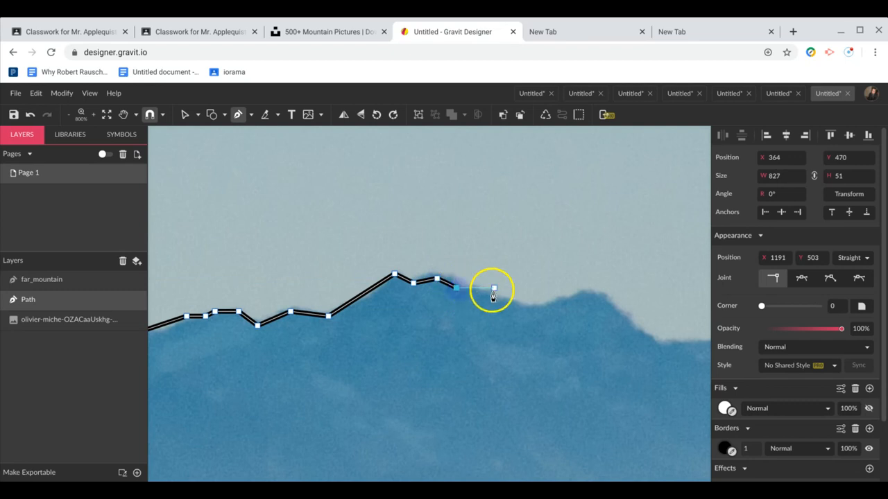
pyautogui.click(527, 303)
pyautogui.click(583, 293)
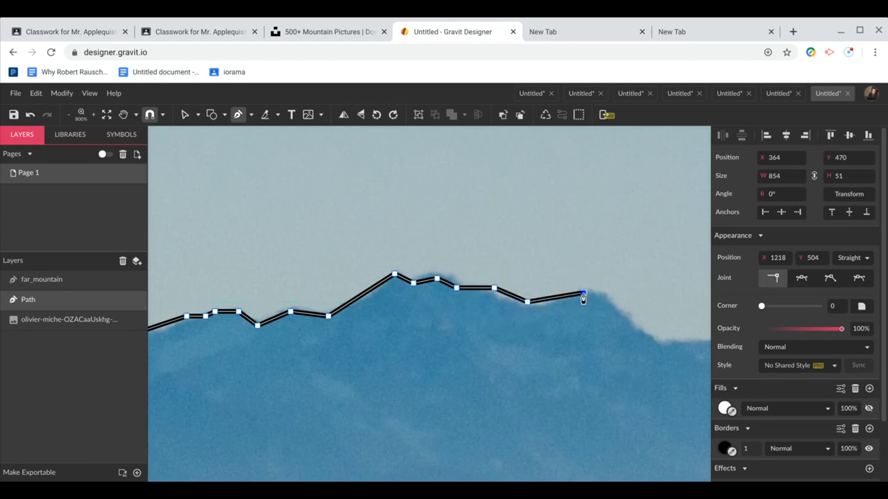
pyautogui.click(621, 306)
pyautogui.hscroll(3, 620, 307)
pyautogui.scroll(-1, 620, 307)
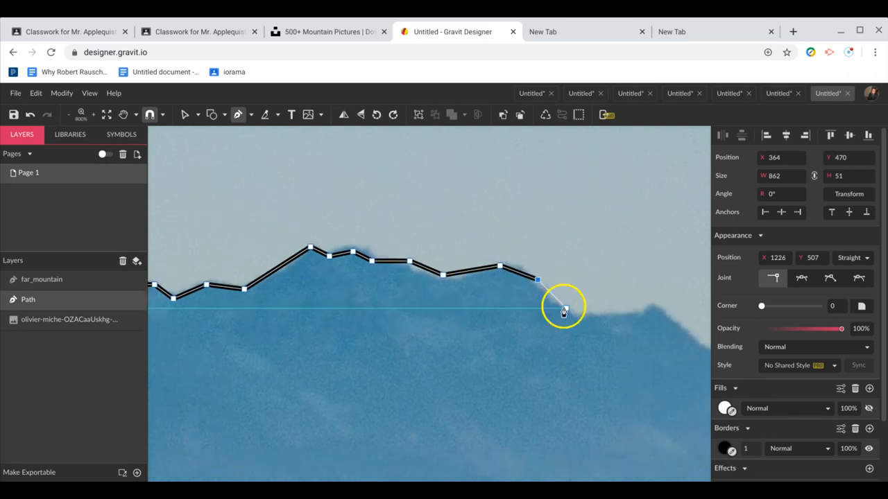
pyautogui.click(566, 310)
# Trace the nearly flat stretch of the ridge and the small rise to about X 1250, Y 512.
pyautogui.hscroll(1, 568, 312)
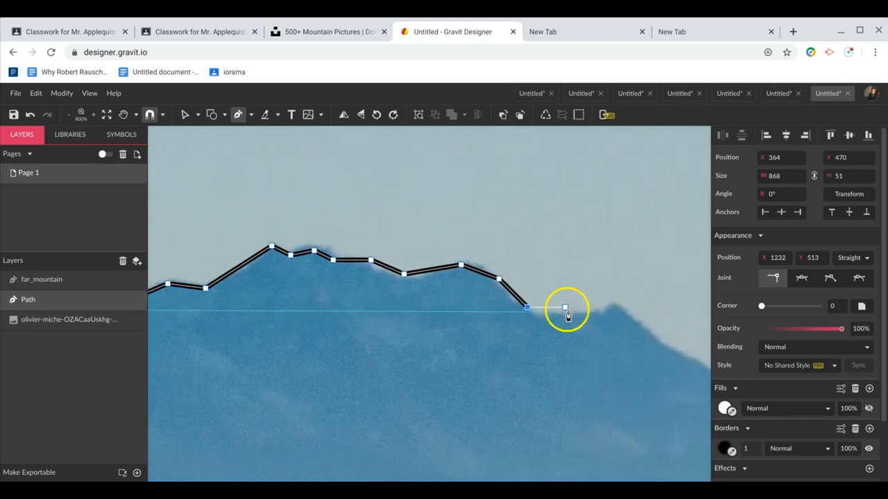
pyautogui.click(583, 312)
pyautogui.click(611, 304)
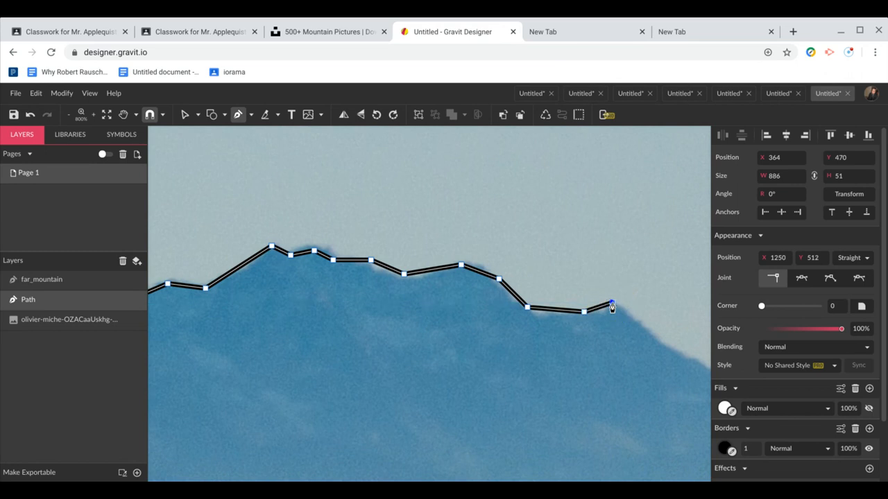
# Trace the long descent of the ridge through about X 1268, Y 524 down to the notch at about X 1286, Y 533.
pyautogui.hscroll(1, 637, 312)
pyautogui.hscroll(5, 637, 312)
pyautogui.scroll(-1, 637, 312)
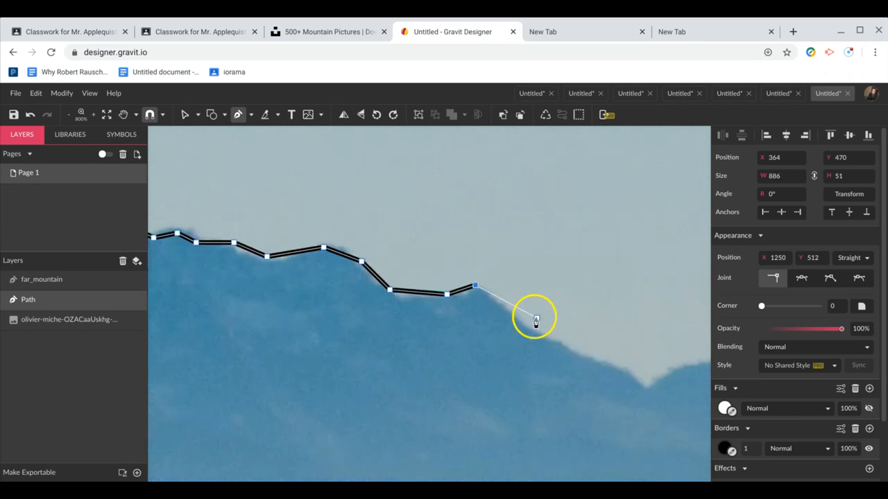
pyautogui.click(499, 299)
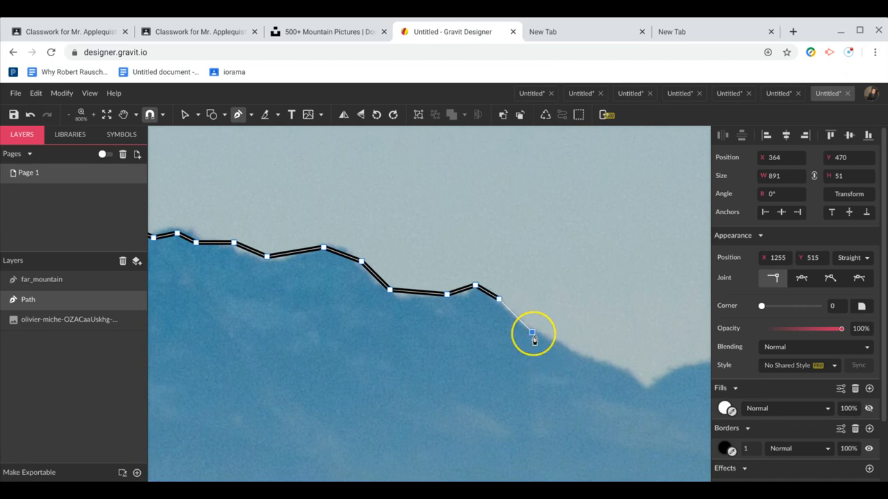
pyautogui.click(532, 333)
pyautogui.click(560, 341)
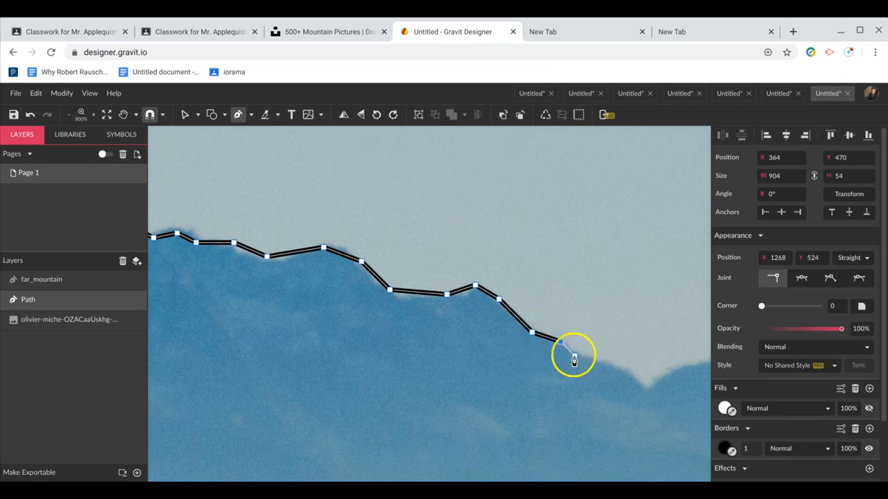
pyautogui.click(574, 357)
pyautogui.click(630, 370)
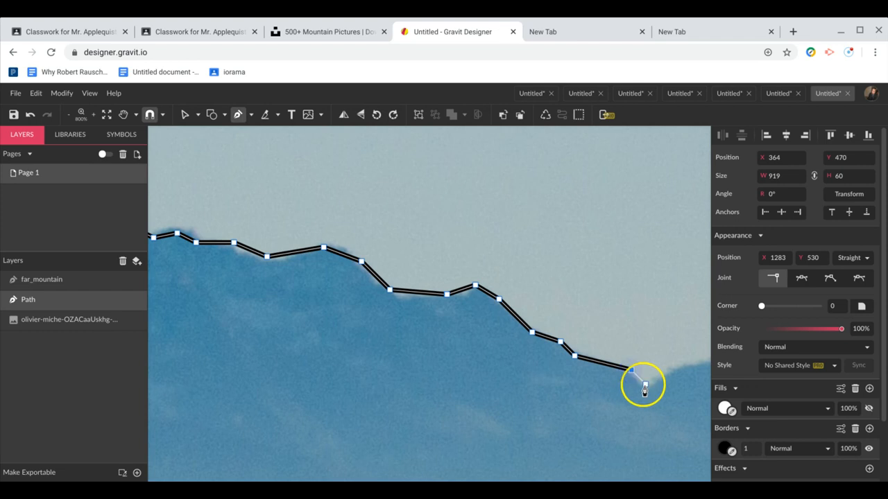
pyautogui.click(645, 385)
# Trace over the low hump past about X 1303, Y 530 and down its stepped slope to about X 1331, Y 541.
pyautogui.hscroll(5, 644, 387)
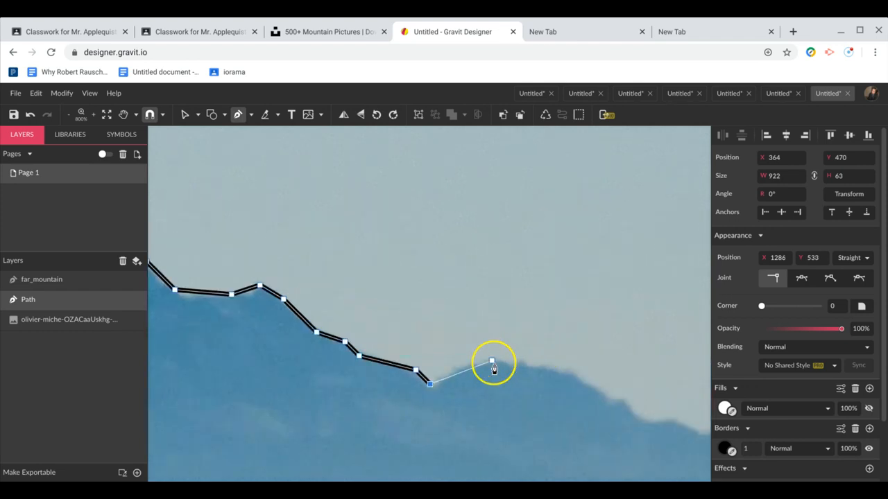
pyautogui.click(510, 369)
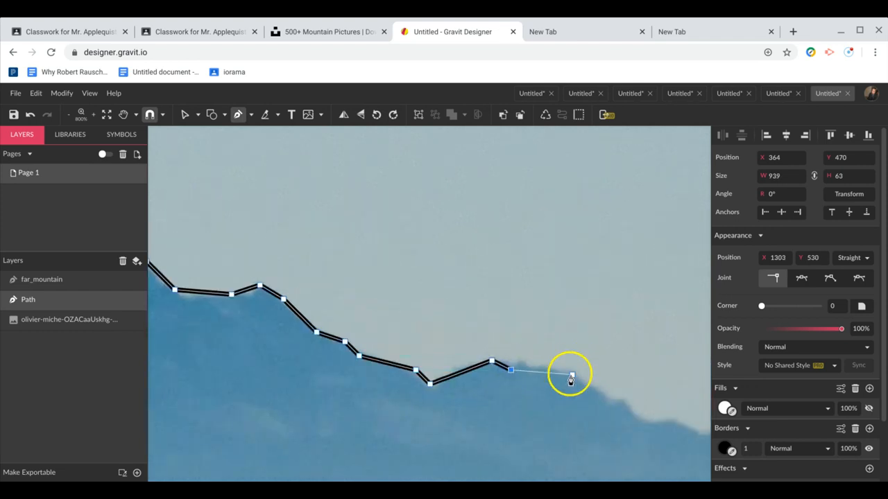
pyautogui.click(567, 371)
pyautogui.click(599, 398)
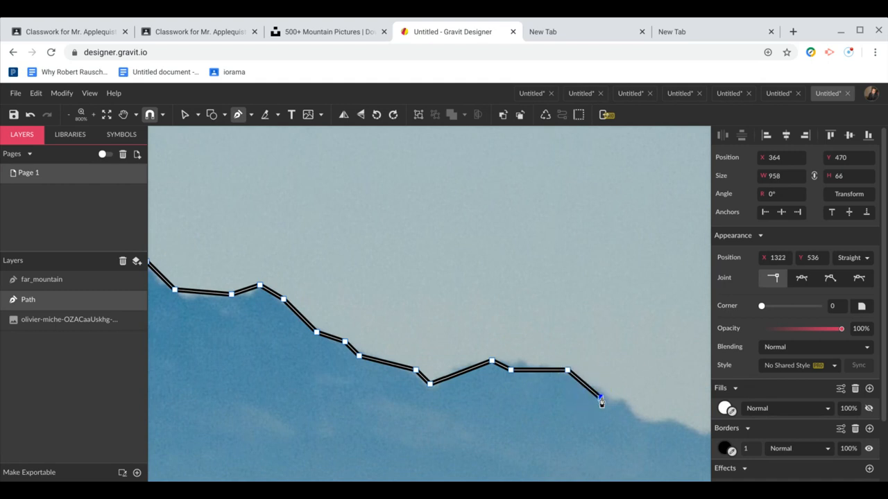
pyautogui.click(639, 421)
pyautogui.hscroll(4, 638, 424)
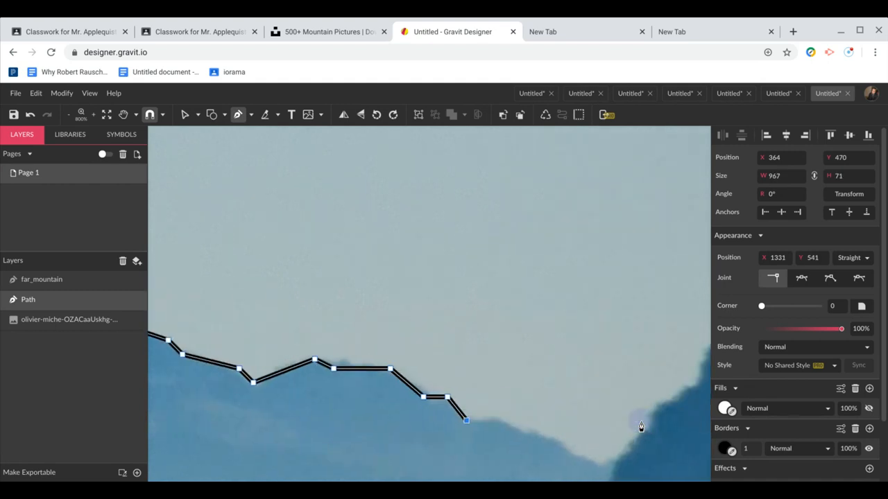
# Trace the last stepped slope through about X 1353, Y 546 to the front mountain's edge at about X 1361, Y 550.
pyautogui.click(492, 420)
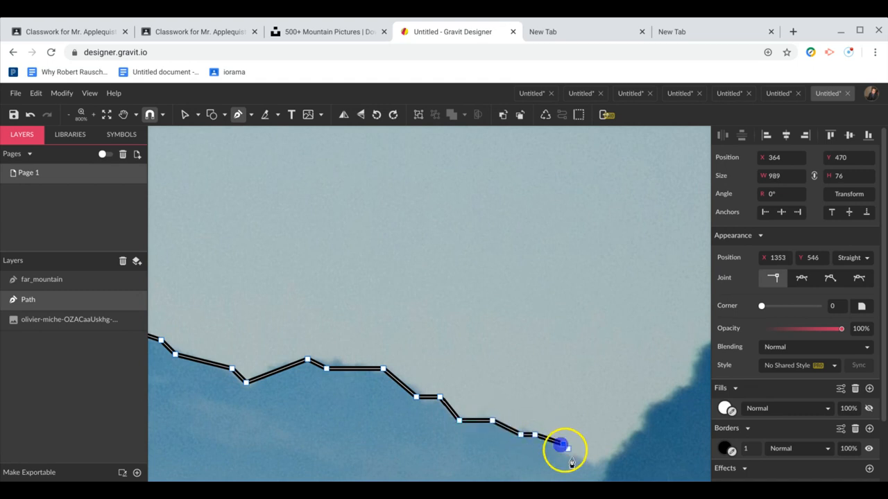
pyautogui.scroll(-1, 575, 461)
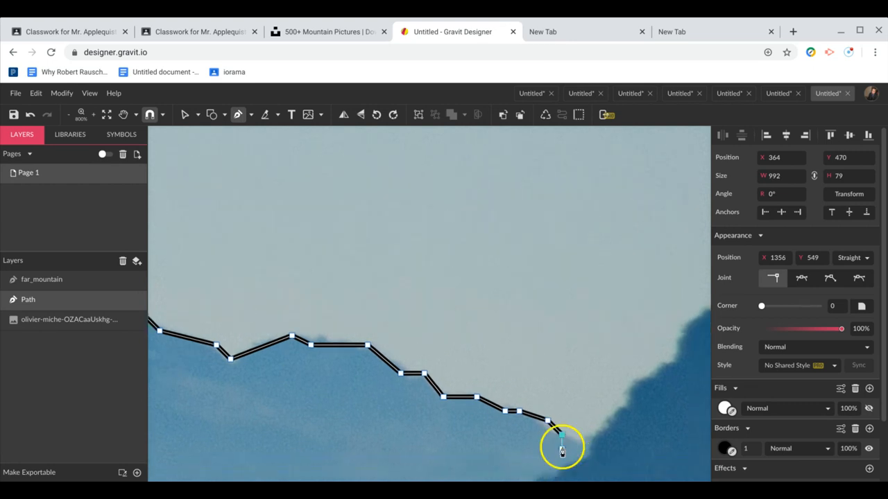
pyautogui.click(584, 441)
# Extend the path into the front mountain and straight down to about X 1368, Y 582.
pyautogui.hscroll(4, 584, 444)
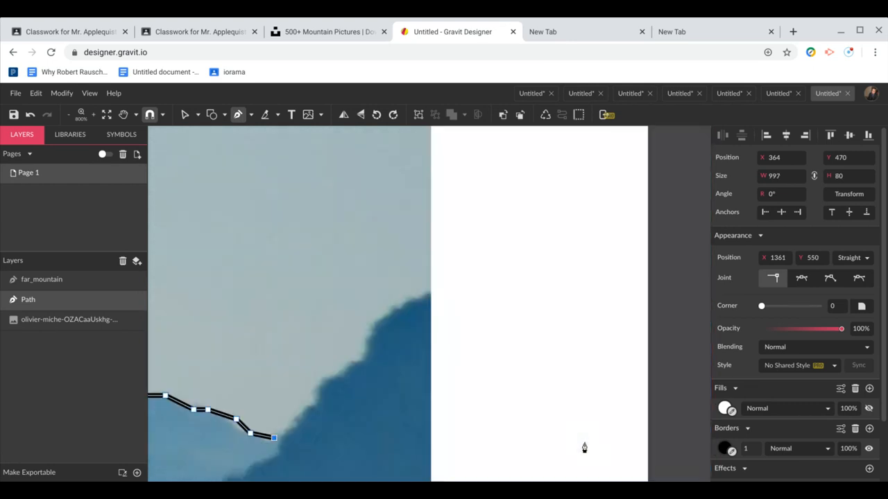
pyautogui.scroll(-2, 300, 440)
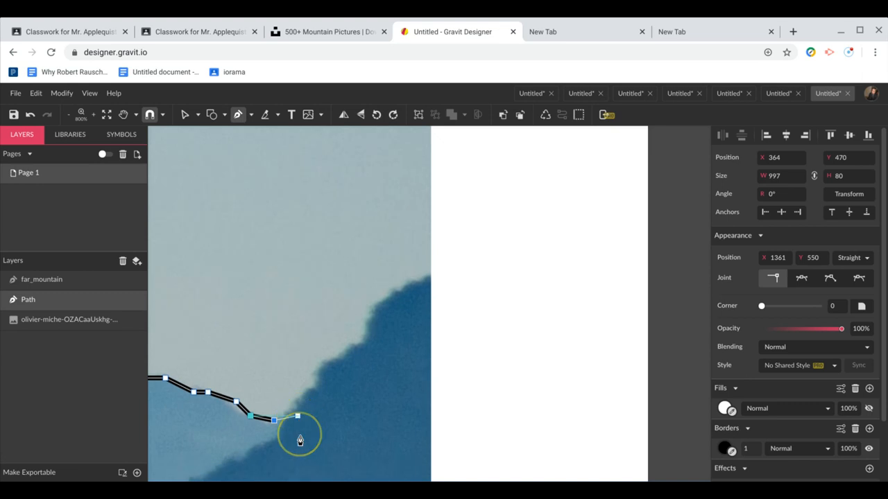
pyautogui.scroll(1, 301, 440)
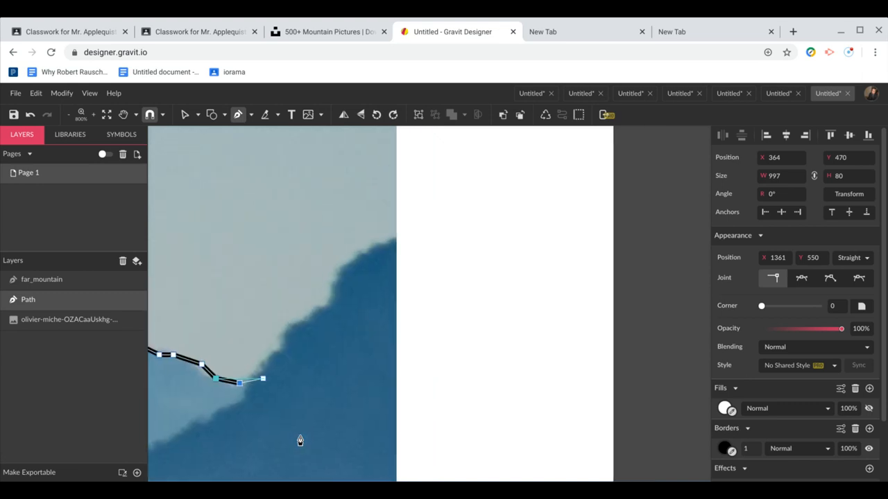
pyautogui.click(278, 384)
pyautogui.moveTo(278, 387); pyautogui.dragTo(274, 409)
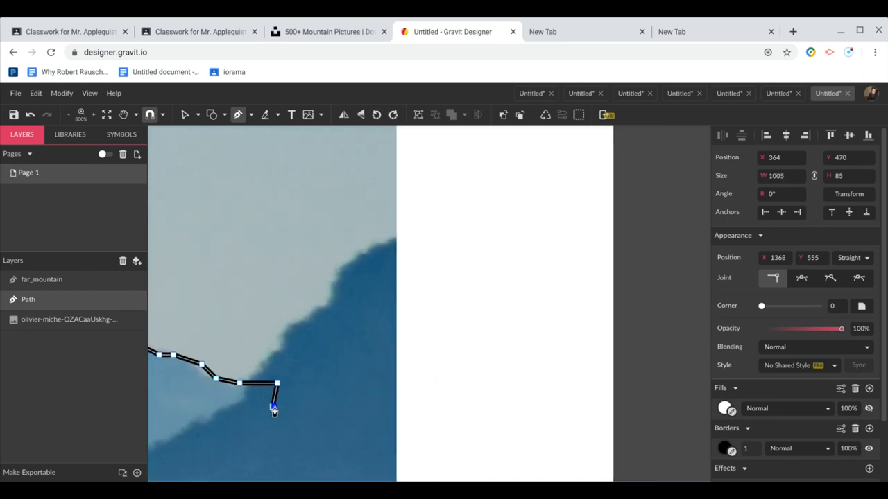
pyautogui.scroll(-2, 268, 421)
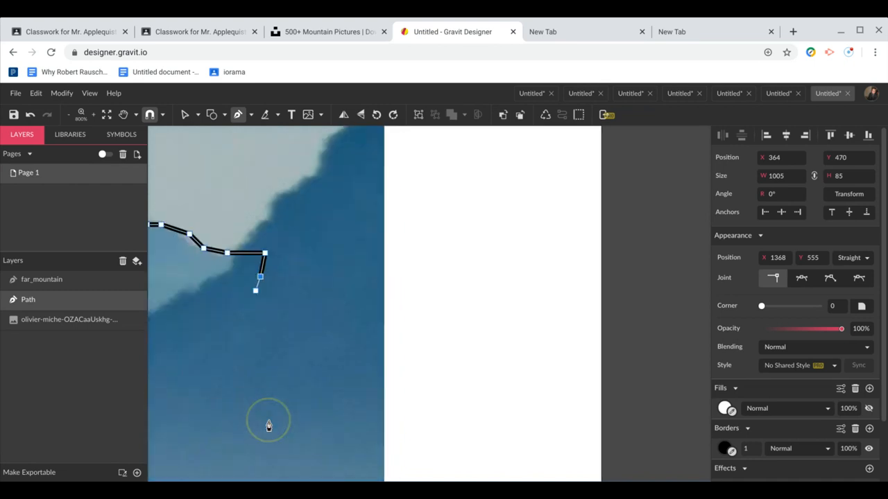
pyautogui.click(260, 405)
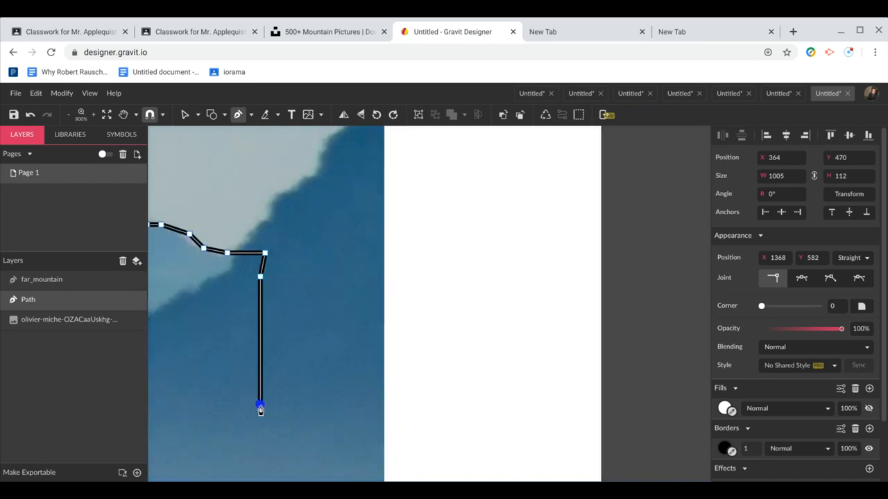
# Carry the path back beneath the whole ridge to about X 364, Y 609 and close it at its starting point.
pyautogui.hotkey('ctrl', '-')
pyautogui.hotkey('ctrl', '-')
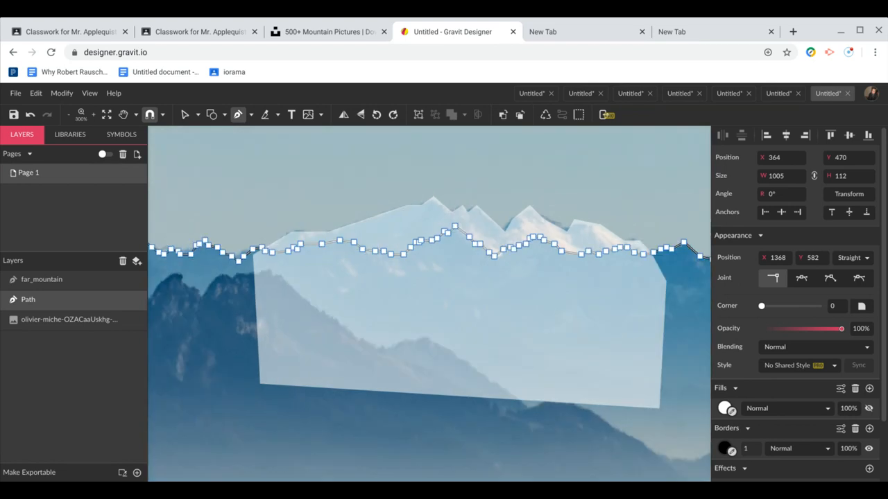
pyautogui.hotkey('ctrl', '-')
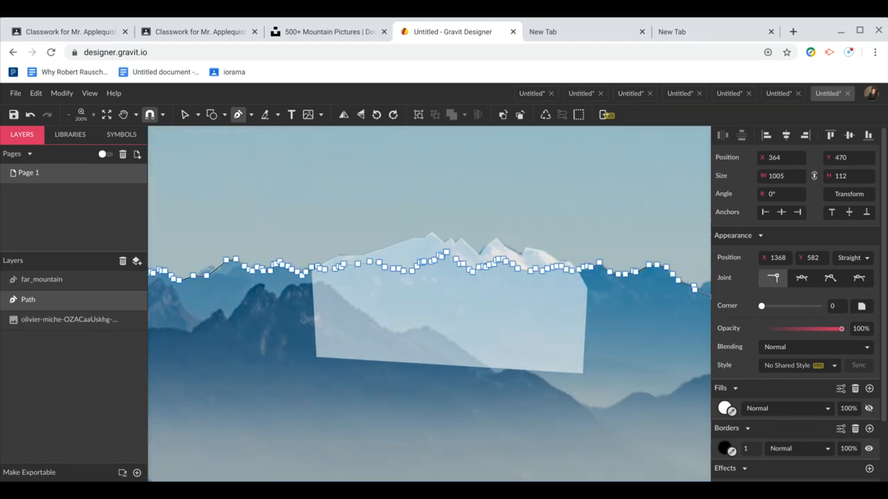
pyautogui.hotkey('ctrl', '-')
pyautogui.hotkey('ctrl', '-')
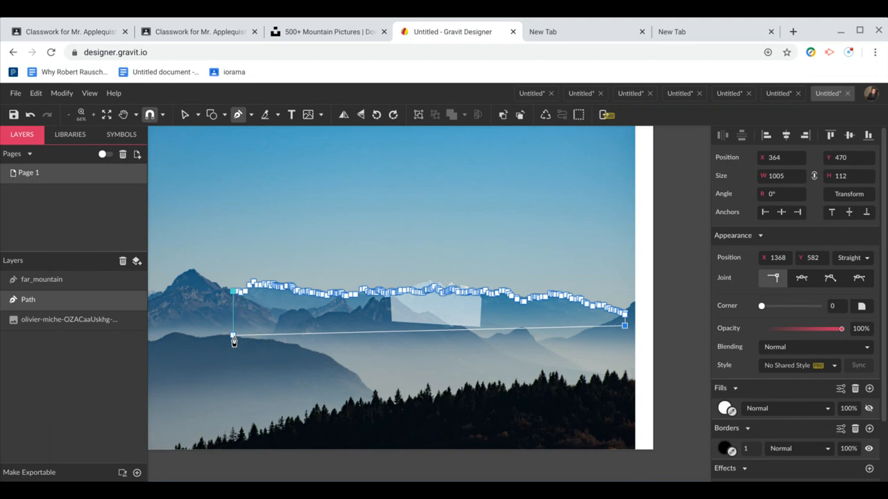
pyautogui.click(233, 336)
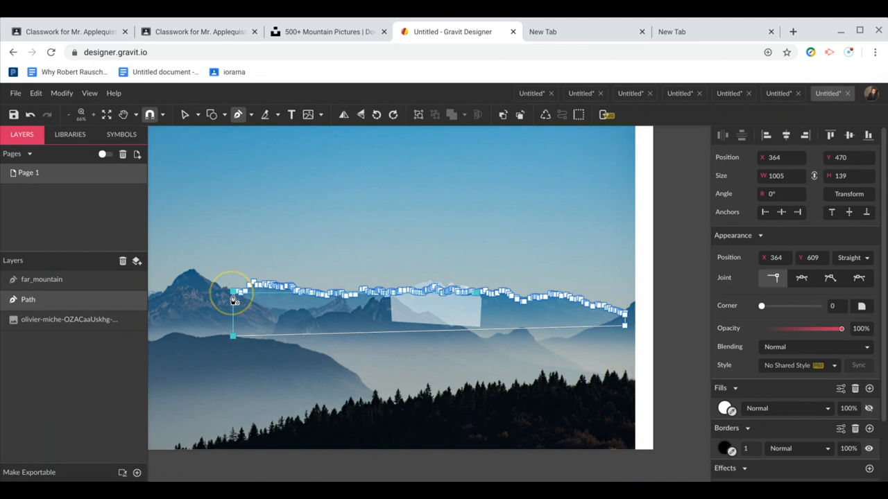
pyautogui.click(234, 300)
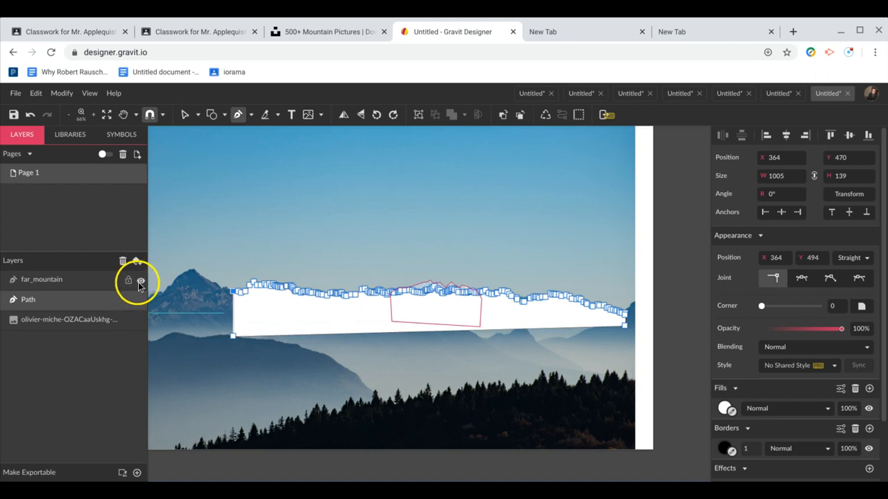
# Hide the far_mountain shape and the newly closed ridge path.
pyautogui.click(141, 280)
pyautogui.click(140, 301)
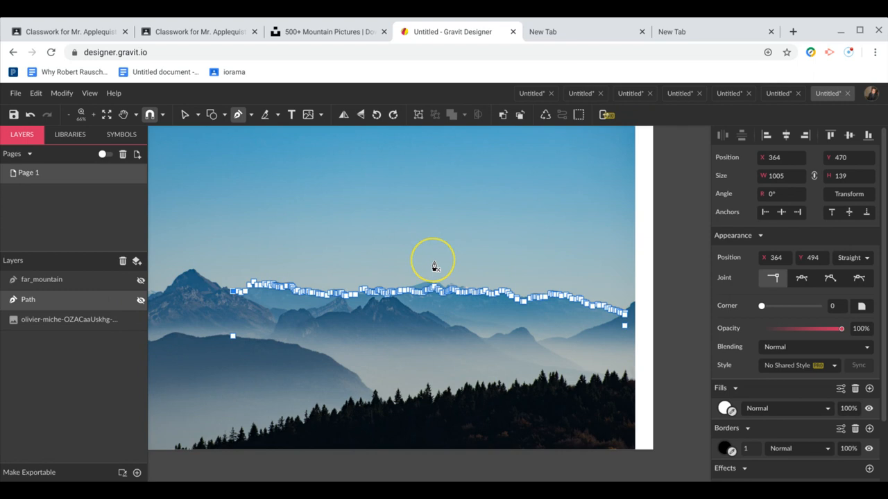
pyautogui.click(322, 256)
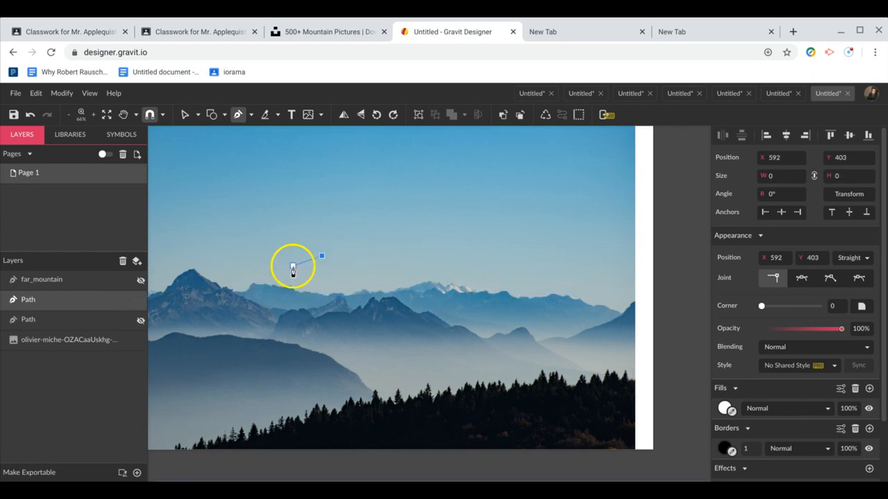
pyautogui.click(184, 114)
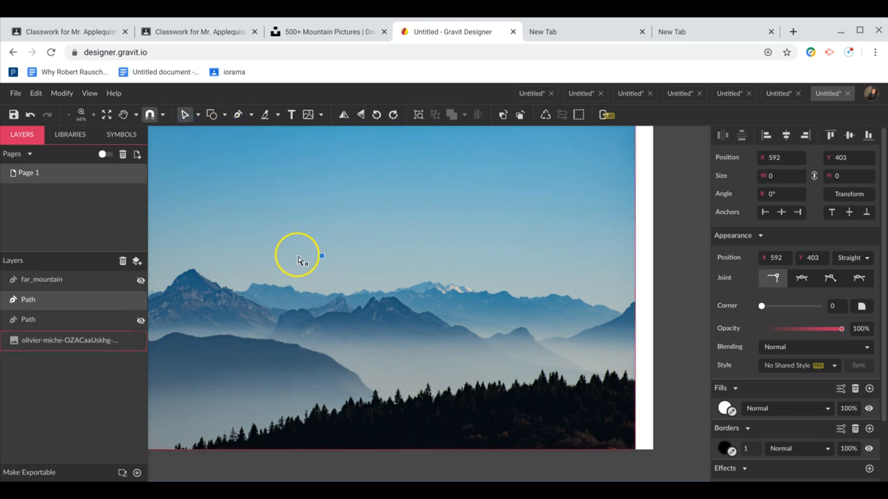
pyautogui.press('Delete')
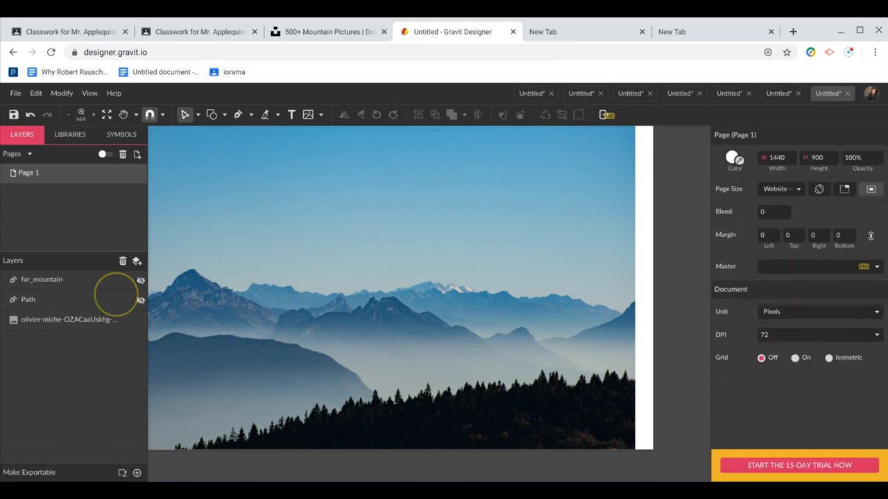
pyautogui.click(425, 292)
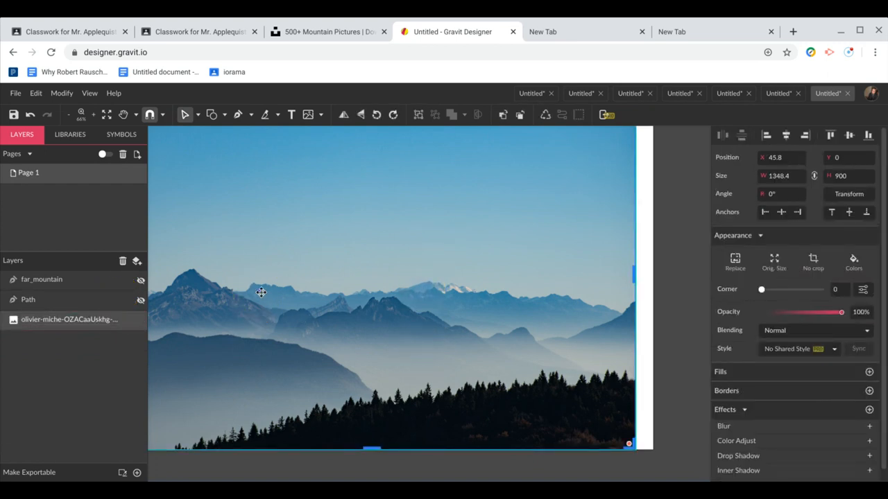
# Rename the newly traced long ridge path as long_mountian.
pyautogui.click(74, 299)
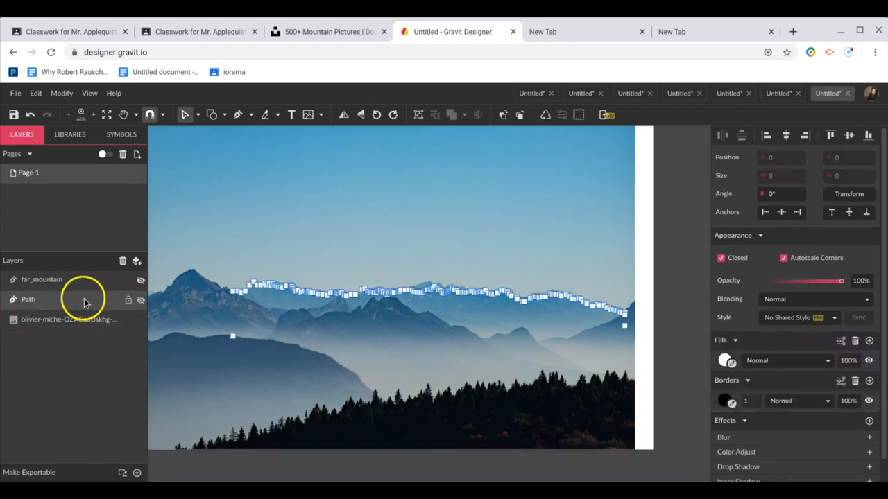
pyautogui.click(83, 298)
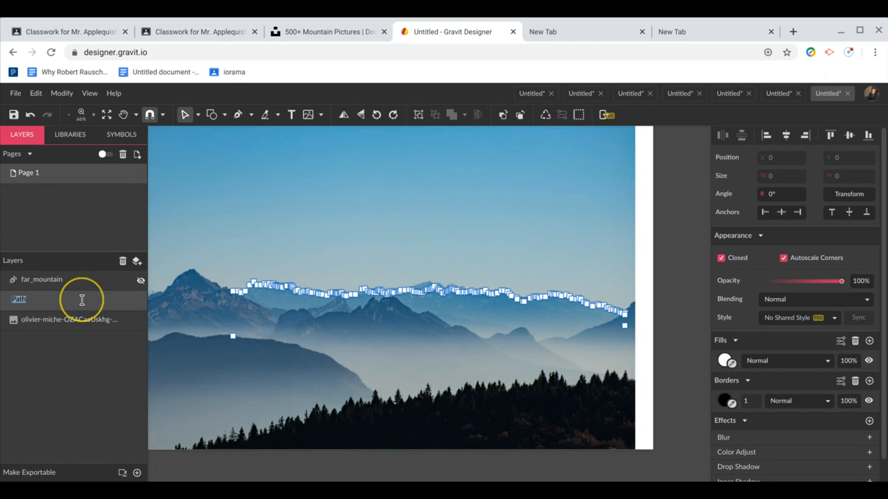
pyautogui.write('long_moun')
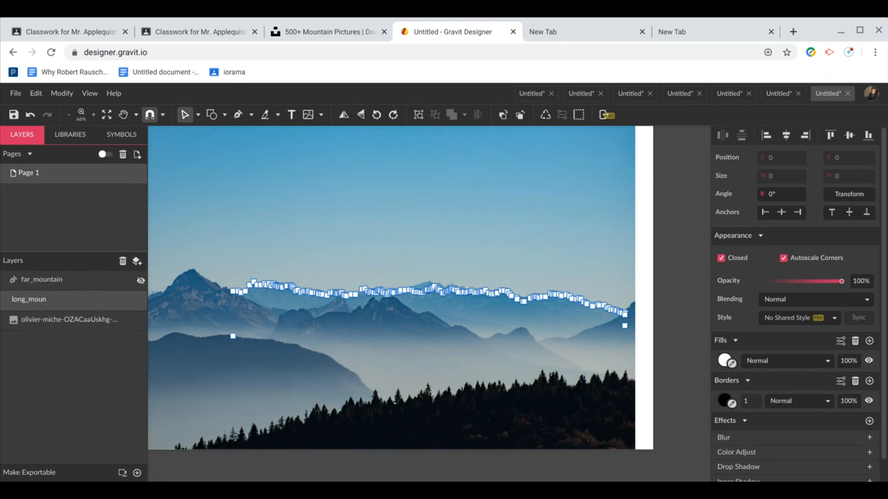
pyautogui.write('ti')
pyautogui.press('super')
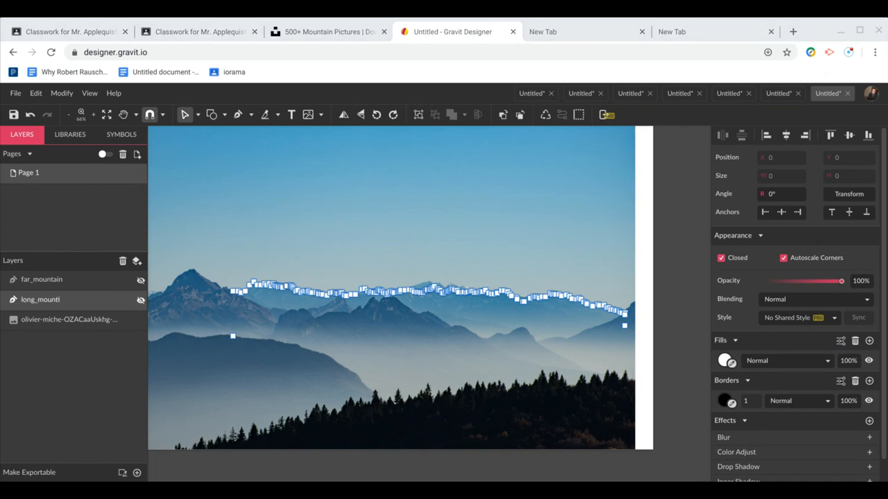
pyautogui.press('super')
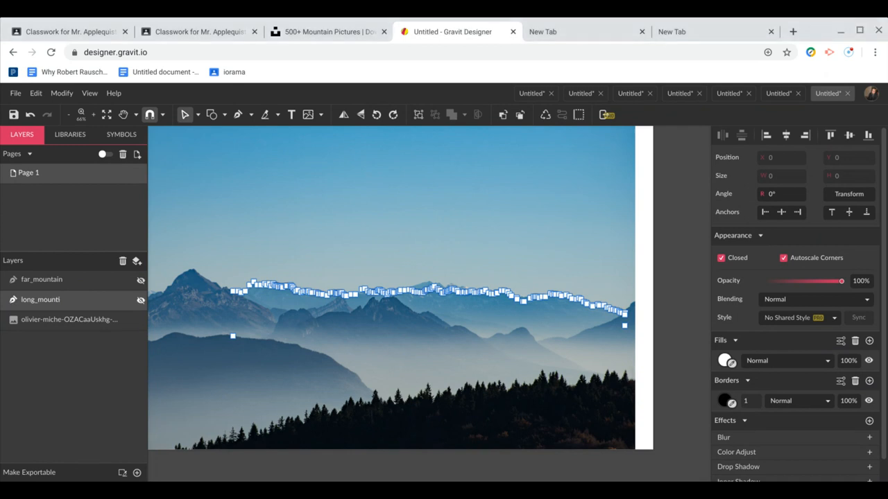
pyautogui.doubleClick(73, 302)
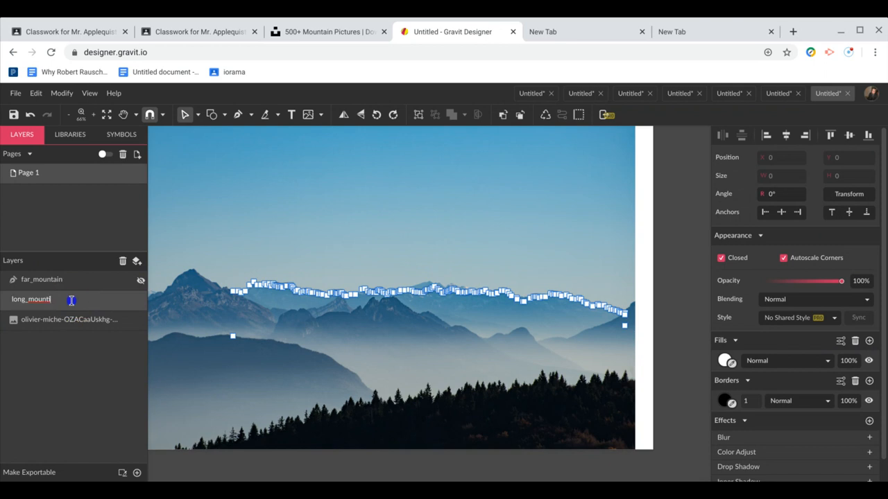
pyautogui.click(71, 300)
pyautogui.write('an')
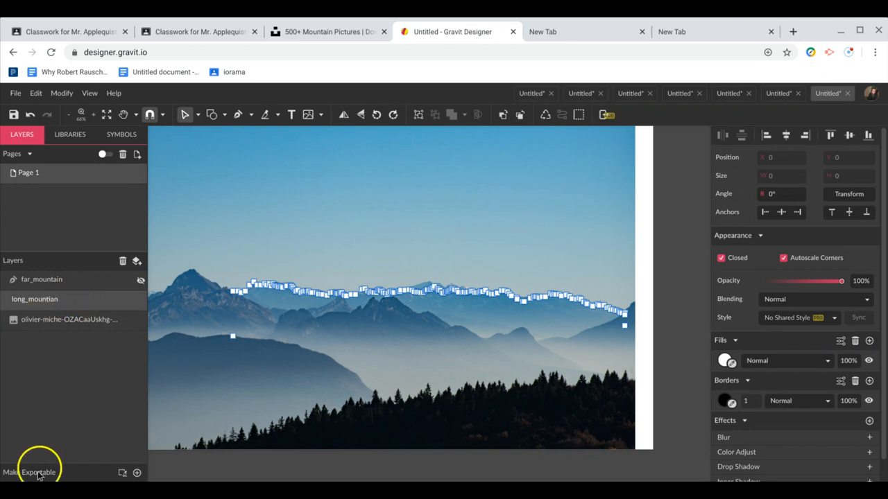
pyautogui.click(39, 477)
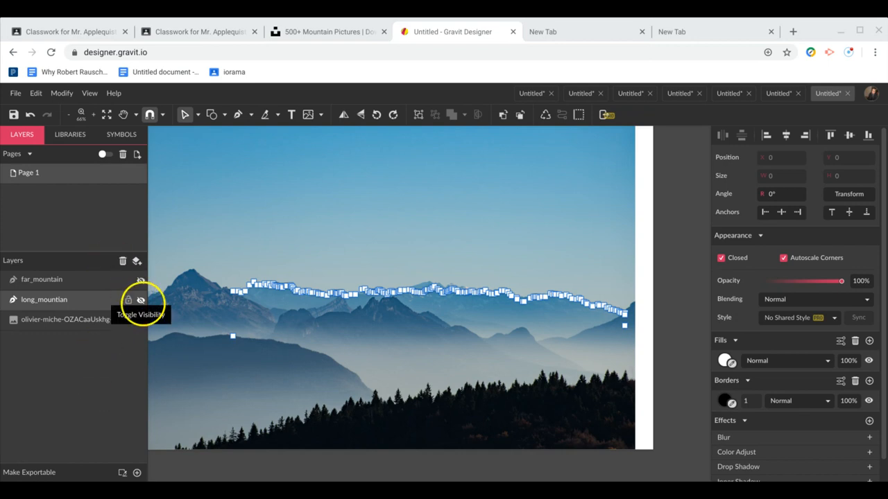
# Show the long_mountian shape, remove its border and lower its opacity to 49%.
pyautogui.click(141, 299)
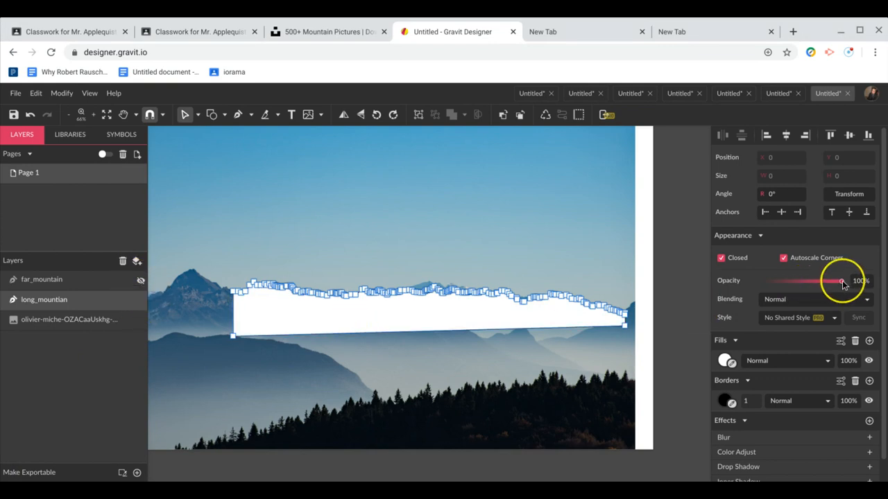
pyautogui.moveTo(841, 281); pyautogui.dragTo(799, 281)
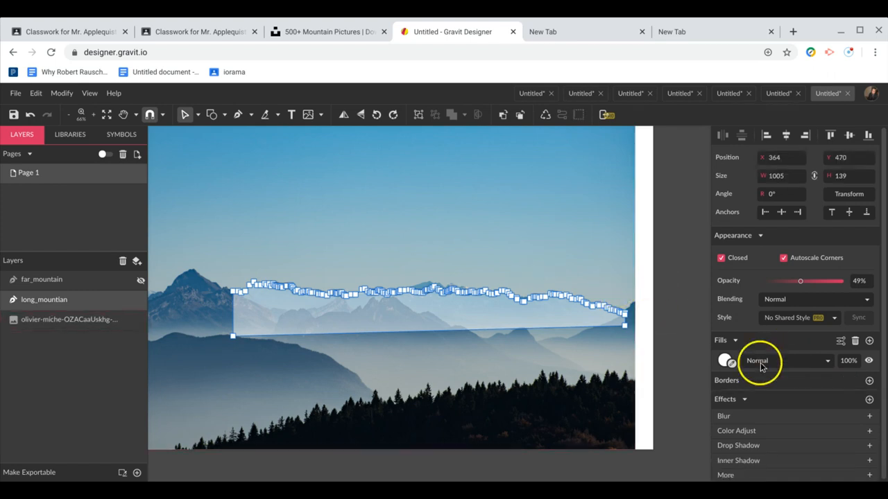
# Fill the long_mountian shape with the light grey colour #D1D1D1.
pyautogui.click(726, 360)
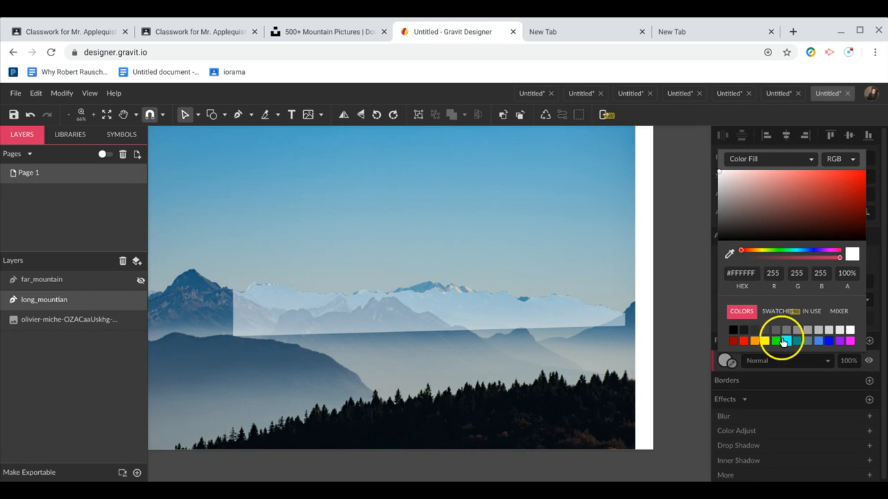
pyautogui.click(828, 333)
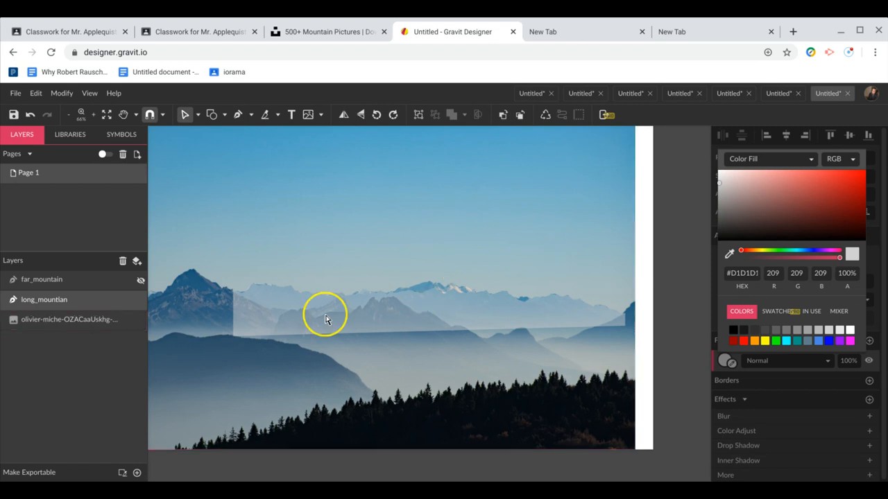
# Make the far_mountain shape visible again and deselect it.
pyautogui.click(102, 281)
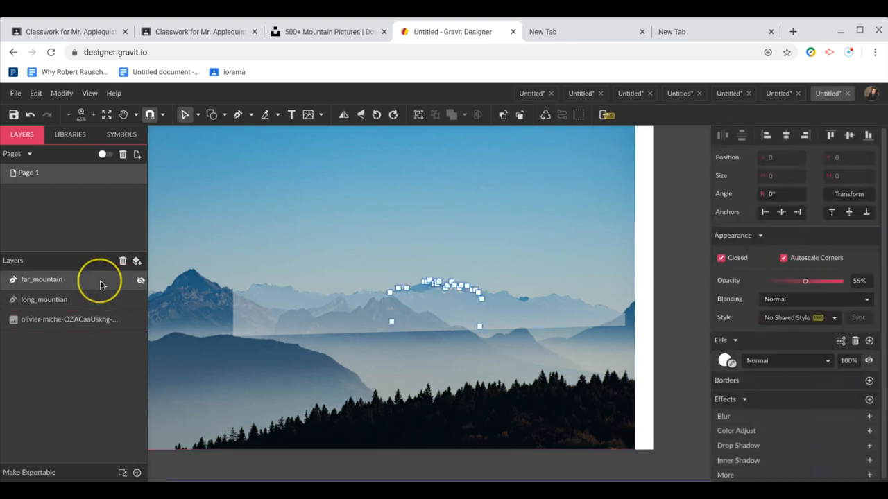
pyautogui.click(141, 282)
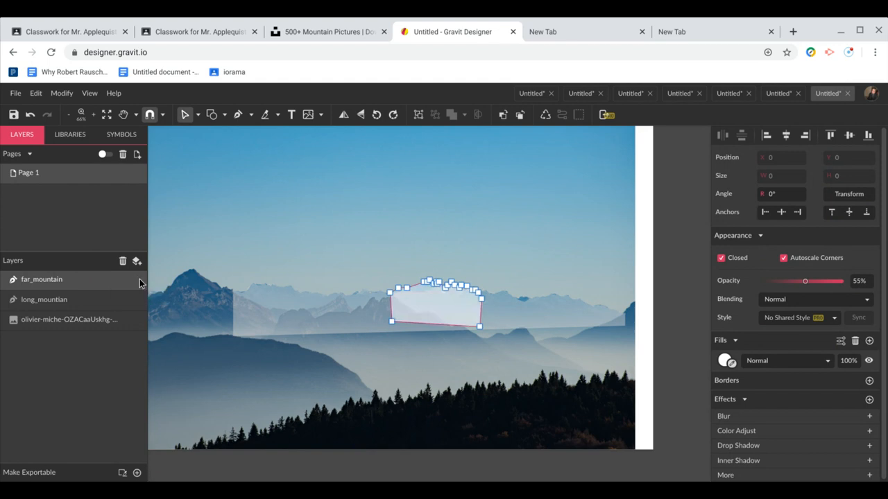
pyautogui.click(178, 317)
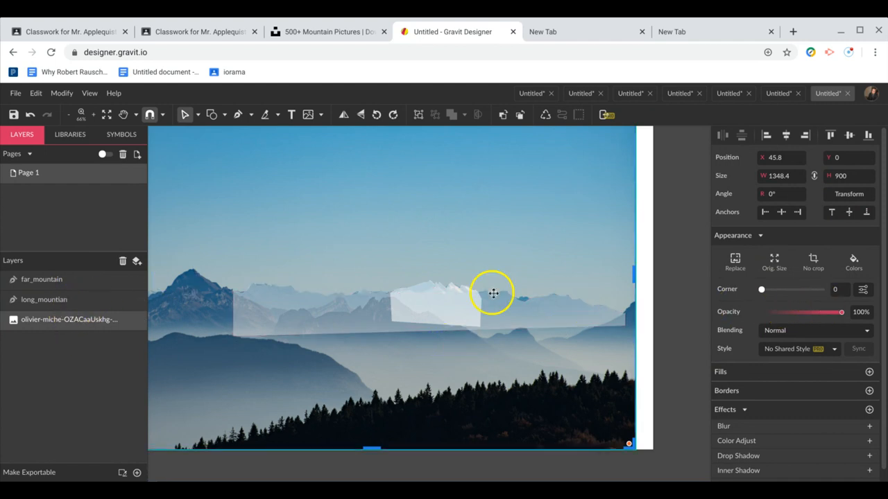
# Set the long_mountian shape's opacity to 100%.
pyautogui.click(49, 302)
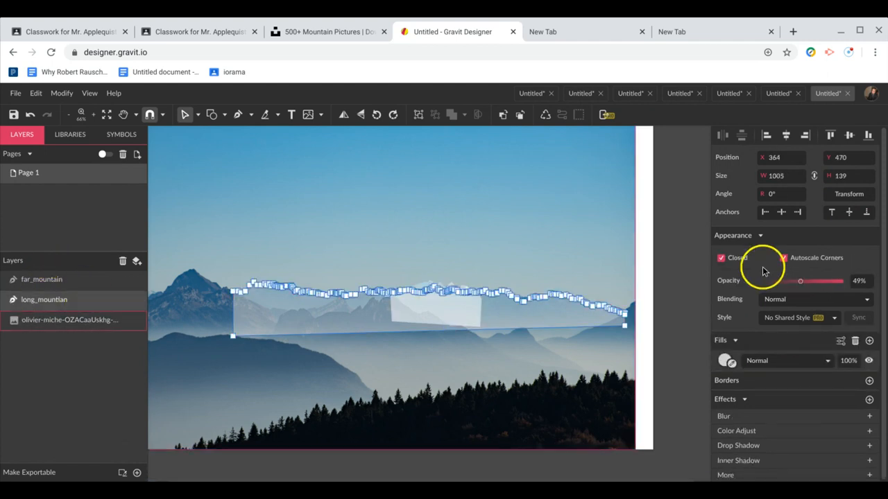
pyautogui.moveTo(791, 280); pyautogui.dragTo(853, 282)
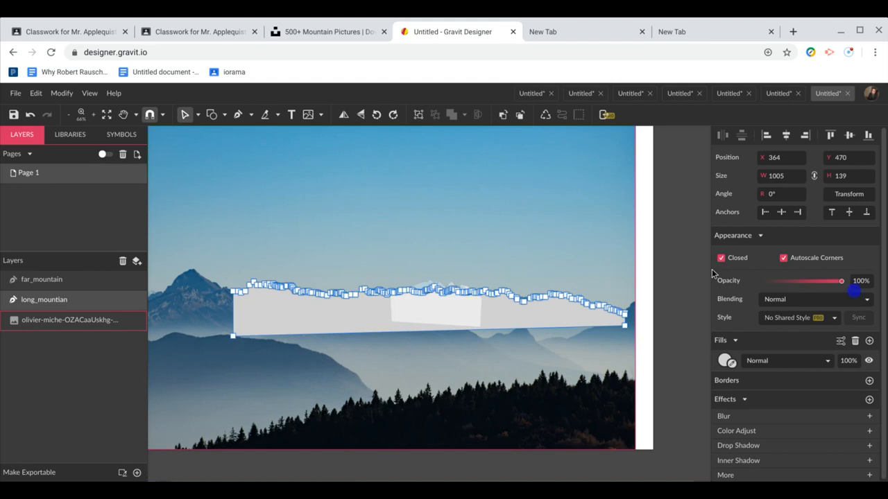
# Move far_mountain below long_mountian in the layer order, keeping it above the photo, and deselect it.
pyautogui.click(105, 282)
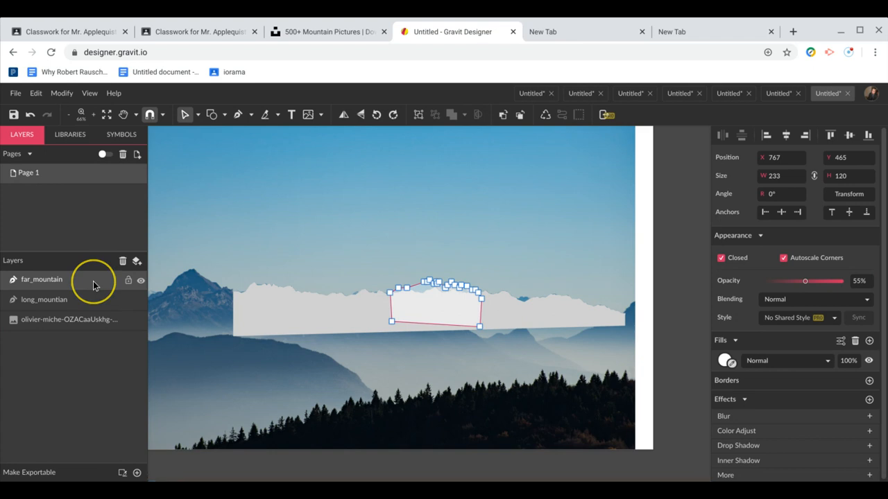
pyautogui.moveTo(92, 283); pyautogui.dragTo(69, 311)
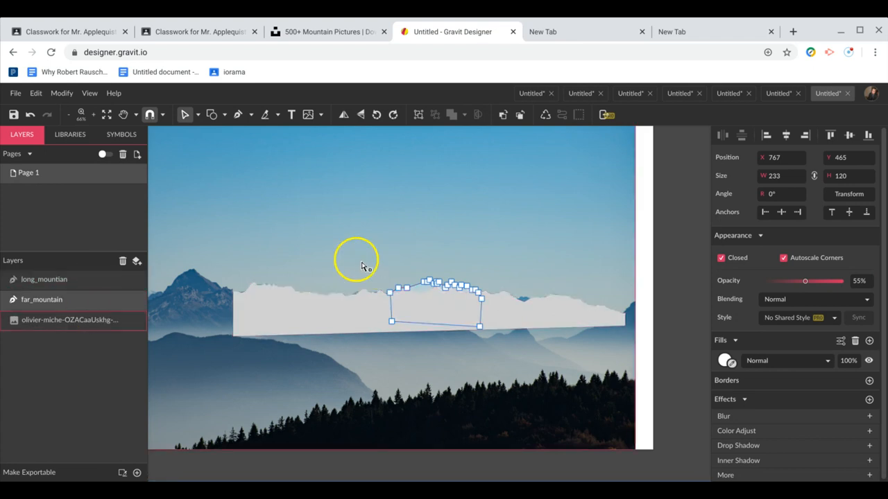
pyautogui.click(341, 259)
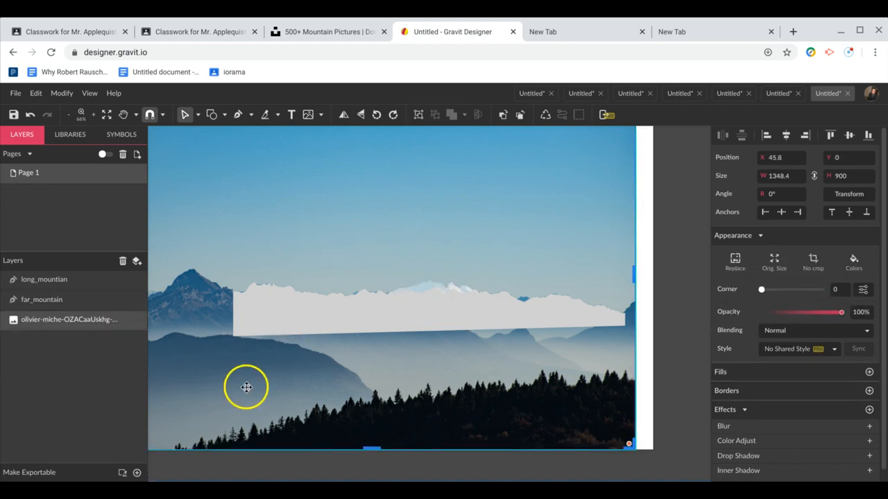